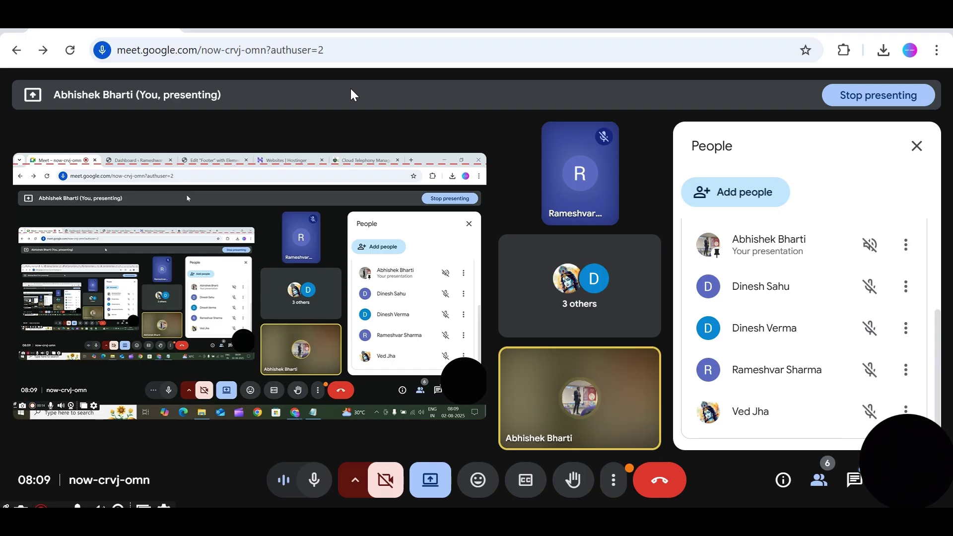
Step: Close the Footer editor and open the list of all pages in the WordPress dashboard
{"action": "left_click", "coordinate": [351, 89]}
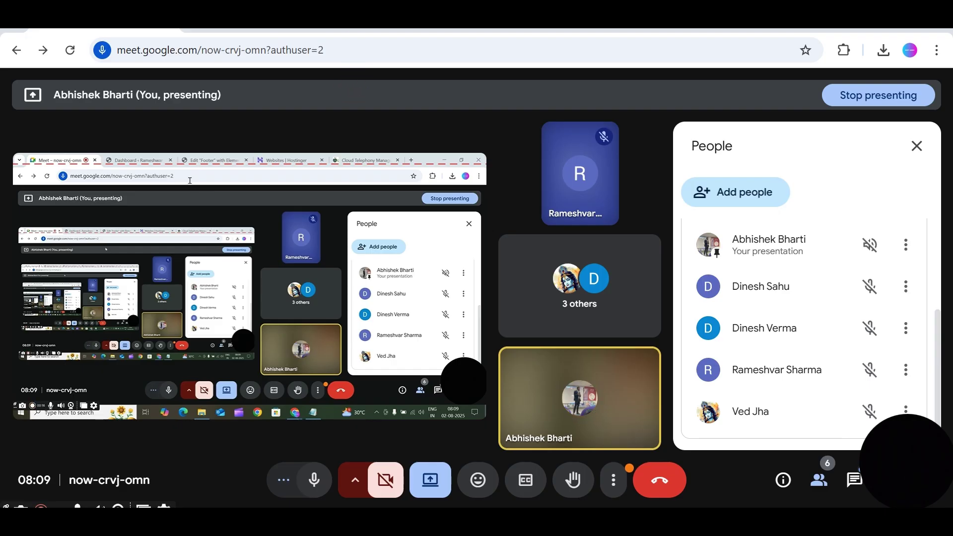
{"action": "left_click", "coordinate": [367, 15]}
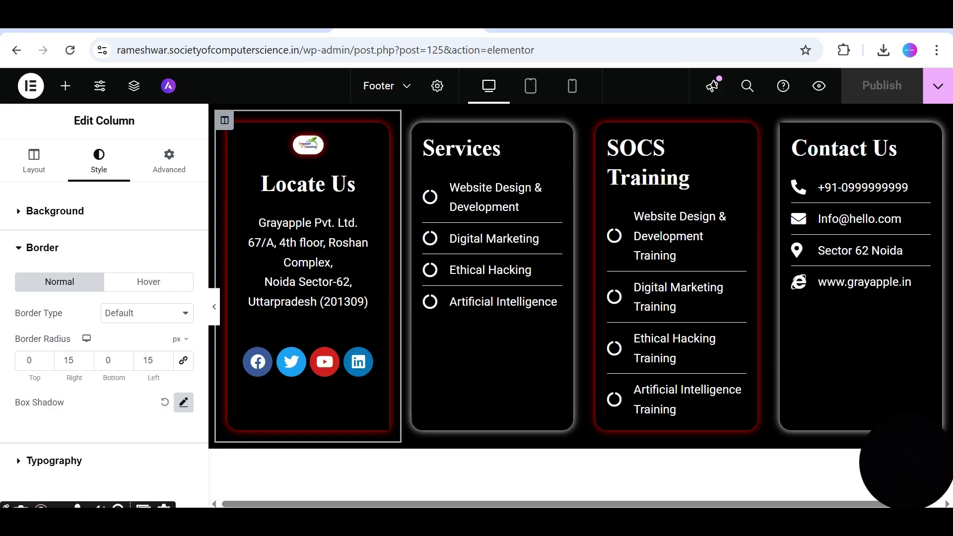
{"action": "left_click", "coordinate": [468, 18]}
{"action": "left_click", "coordinate": [293, 16]}
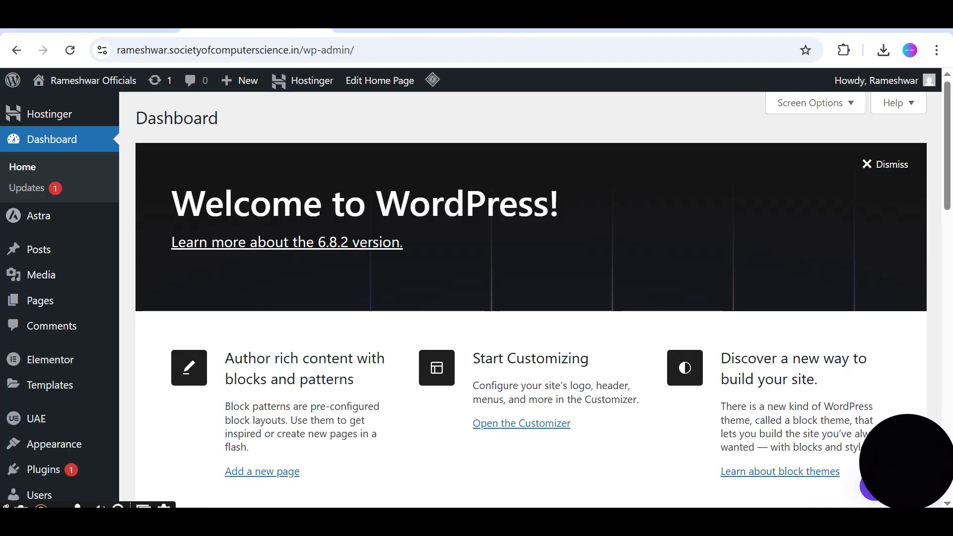
{"action": "mouse_move", "coordinate": [39, 300]}
{"action": "left_click", "coordinate": [141, 302]}
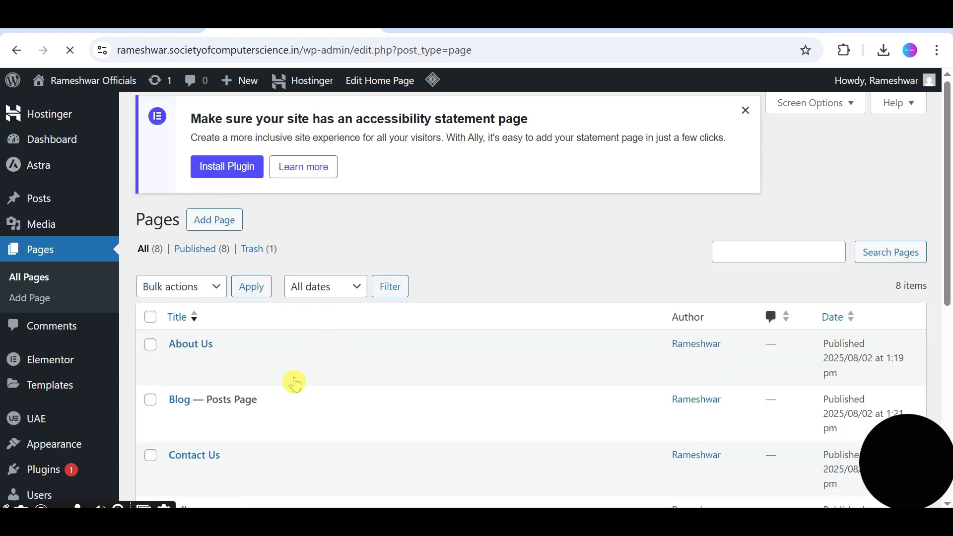
Step: Open the Home front page for editing in a new browser tab and launch it in Elementor
{"action": "scroll", "coordinate": [335, 410], "scroll_direction": "down", "scroll_amount": 6}
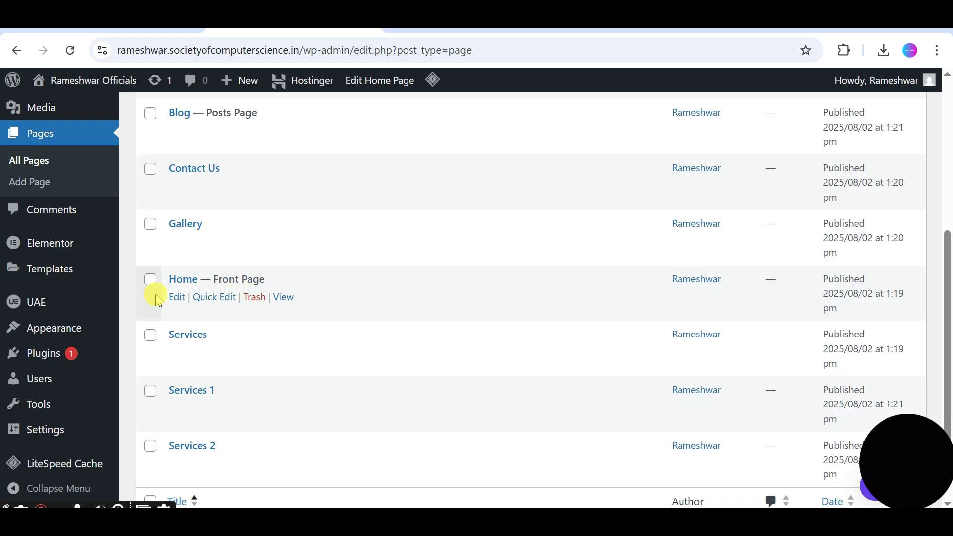
{"action": "right_click", "coordinate": [174, 297]}
{"action": "left_click", "coordinate": [203, 319]}
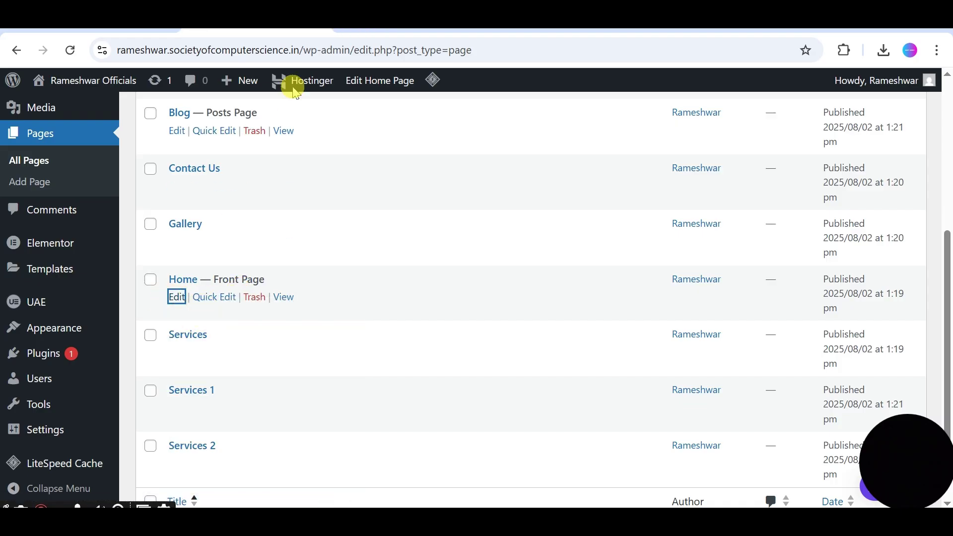
{"action": "left_click", "coordinate": [366, 31]}
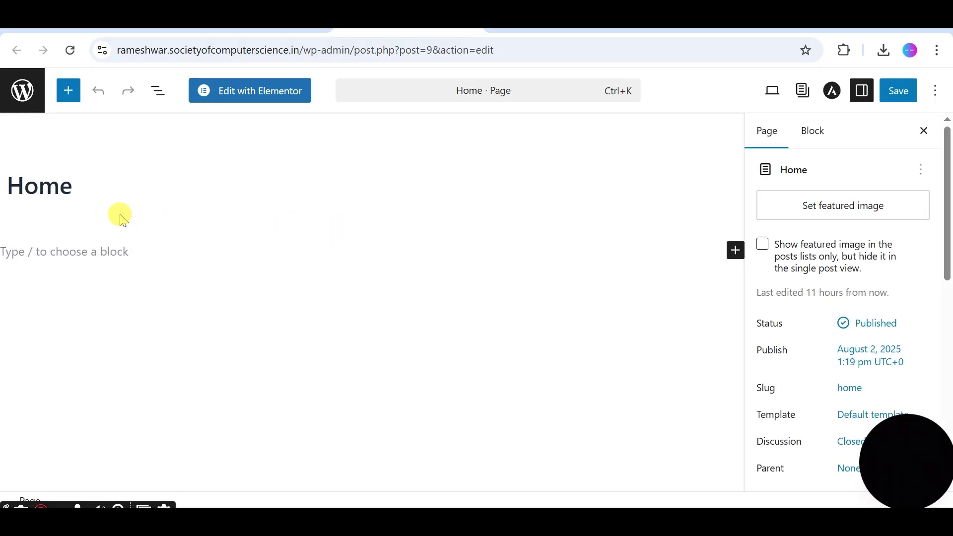
{"action": "left_click", "coordinate": [257, 95]}
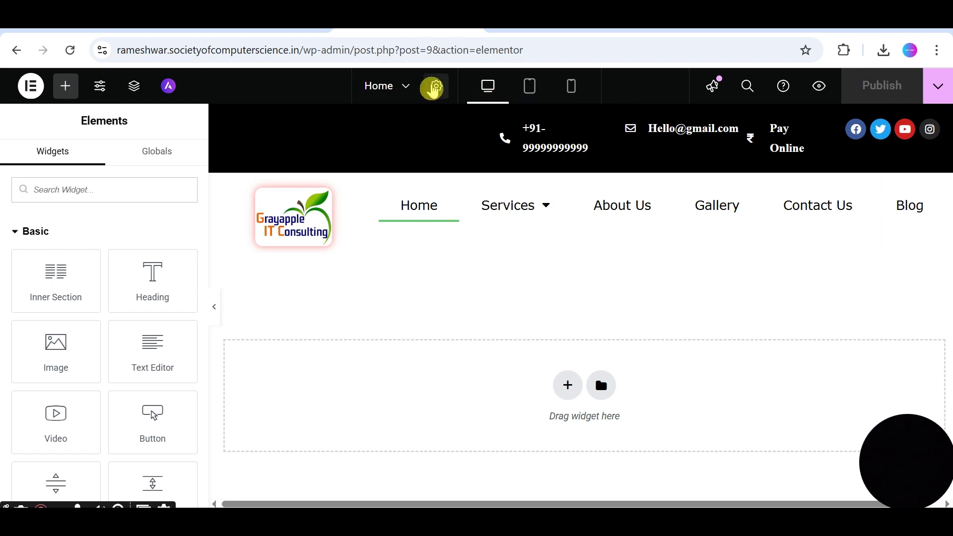
Step: Set the Home page's layout to Elementor Full Width and publish the change
{"action": "left_click", "coordinate": [437, 88]}
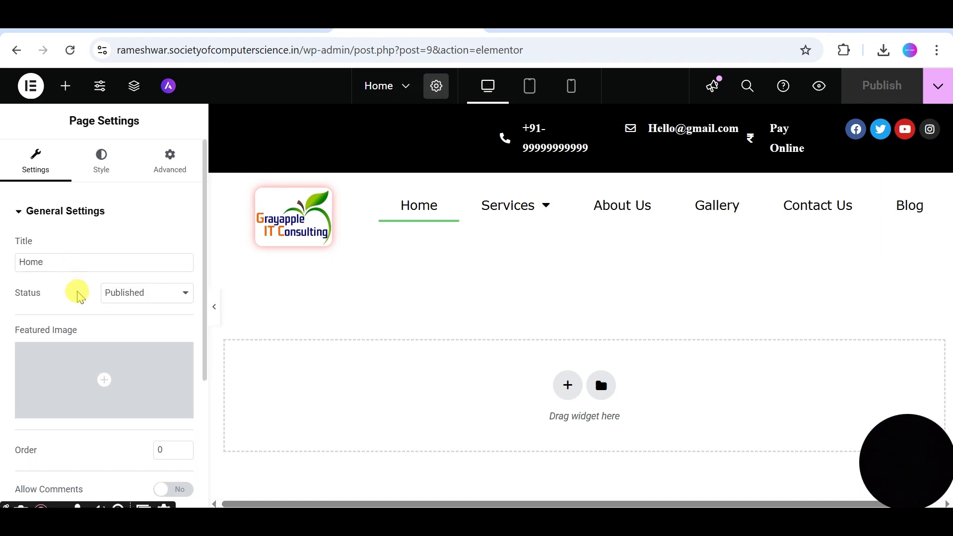
{"action": "scroll", "coordinate": [77, 307], "scroll_direction": "down", "scroll_amount": 4}
{"action": "left_click", "coordinate": [134, 395]}
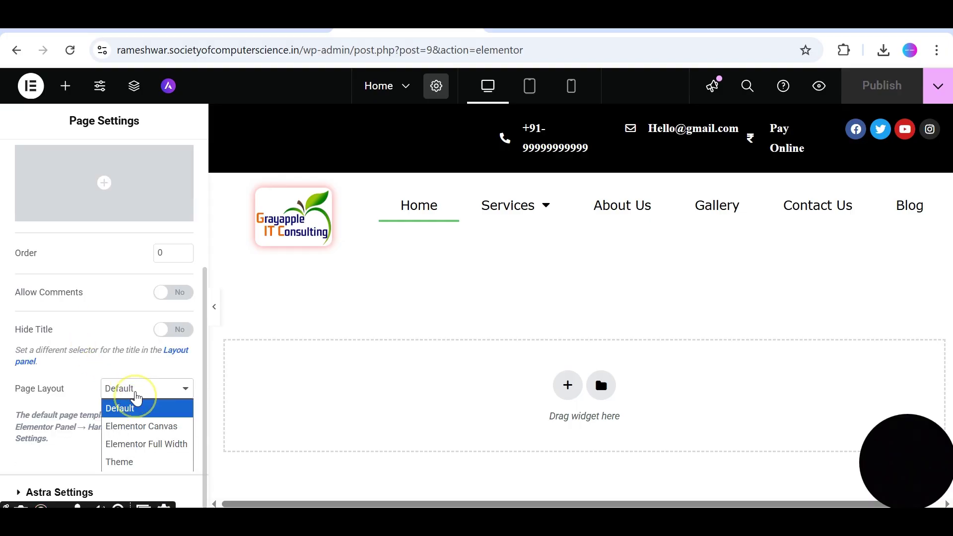
{"action": "left_click", "coordinate": [141, 444]}
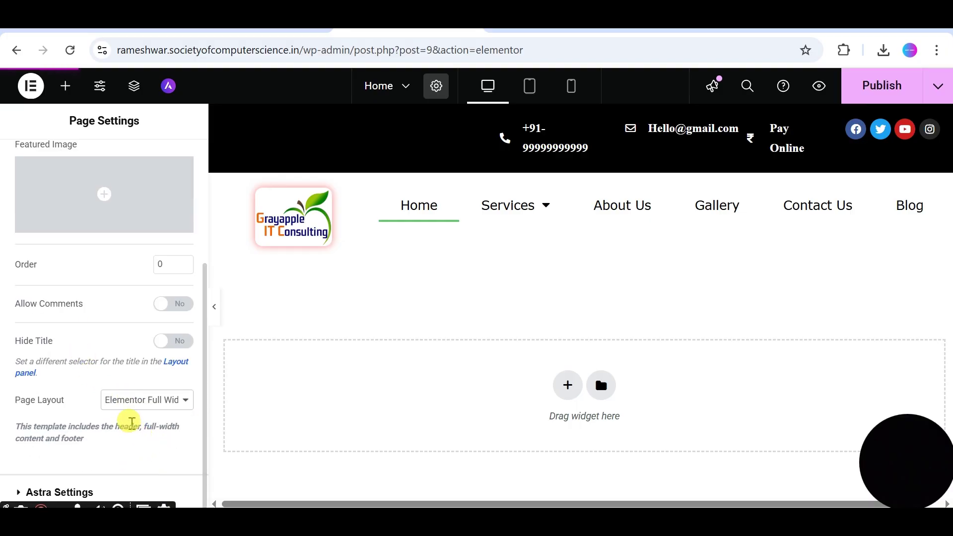
{"action": "left_click", "coordinate": [891, 85]}
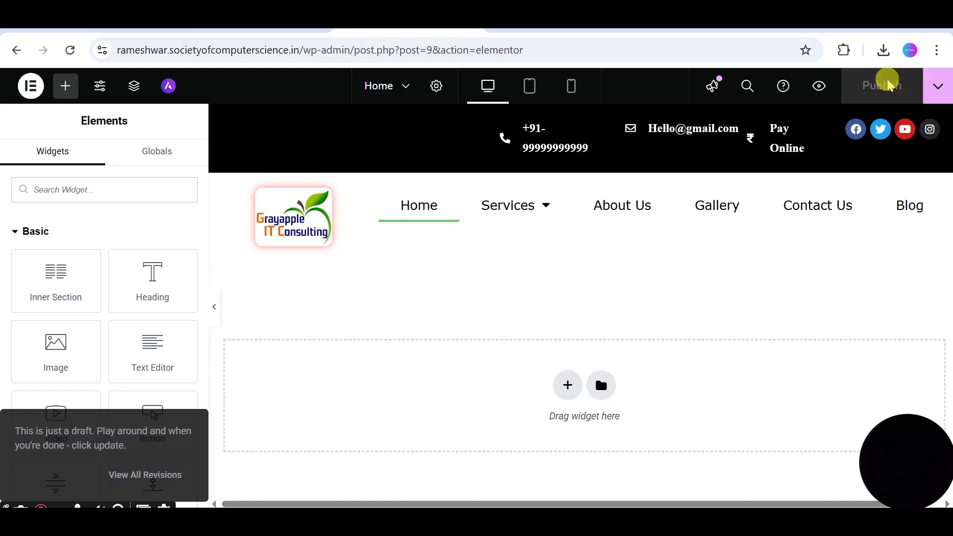
Step: Switch to the Google Meet call, mute and unmute the microphone, and return to the Home page editor
{"action": "key", "text": "ctrl+1"}
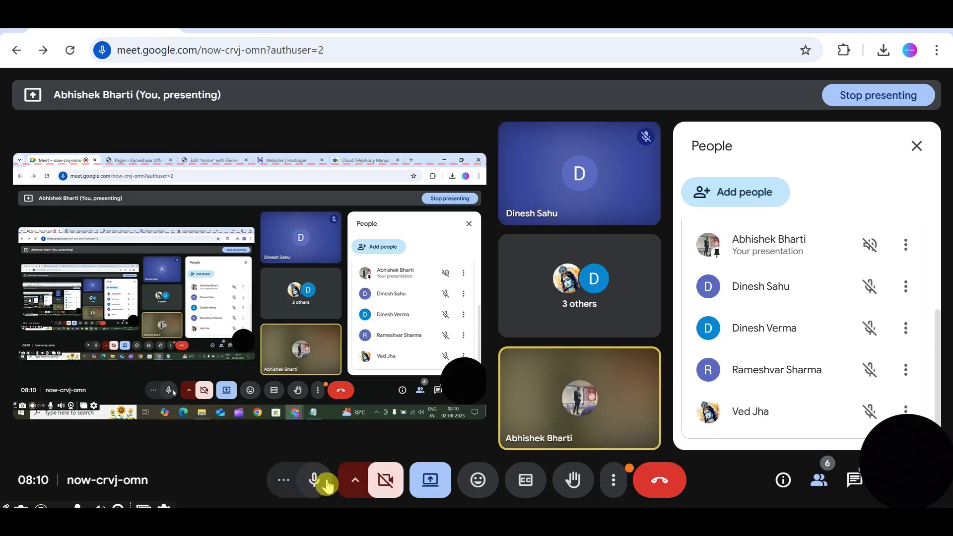
{"action": "left_click", "coordinate": [319, 480]}
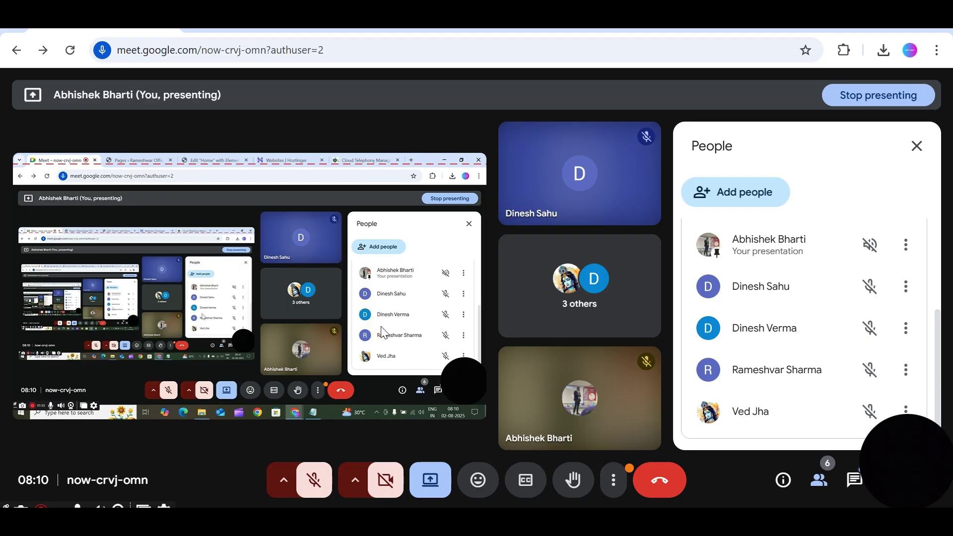
{"action": "left_click", "coordinate": [315, 480]}
{"action": "left_click", "coordinate": [254, 22]}
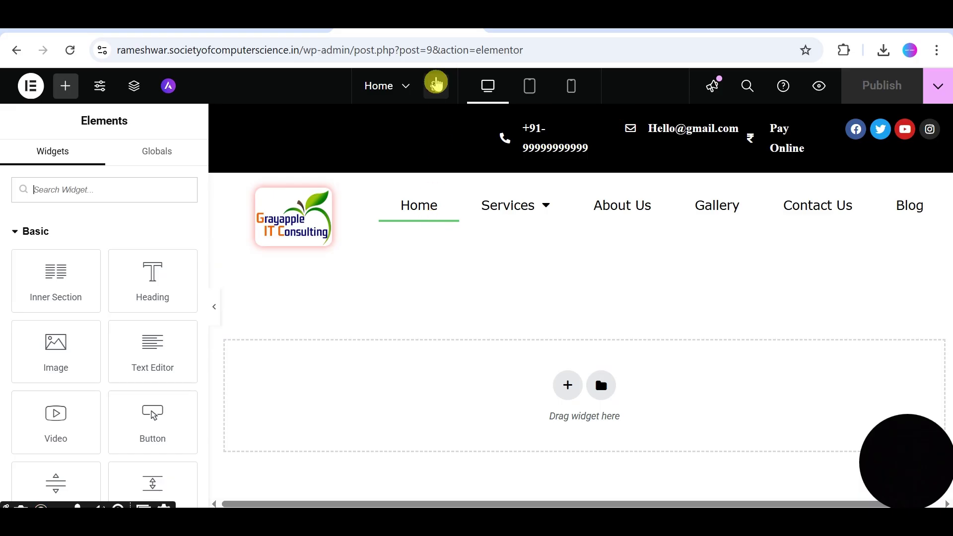
Step: Check the page layout in the Home page's settings and add a single-column section below the header
{"action": "left_click", "coordinate": [434, 87]}
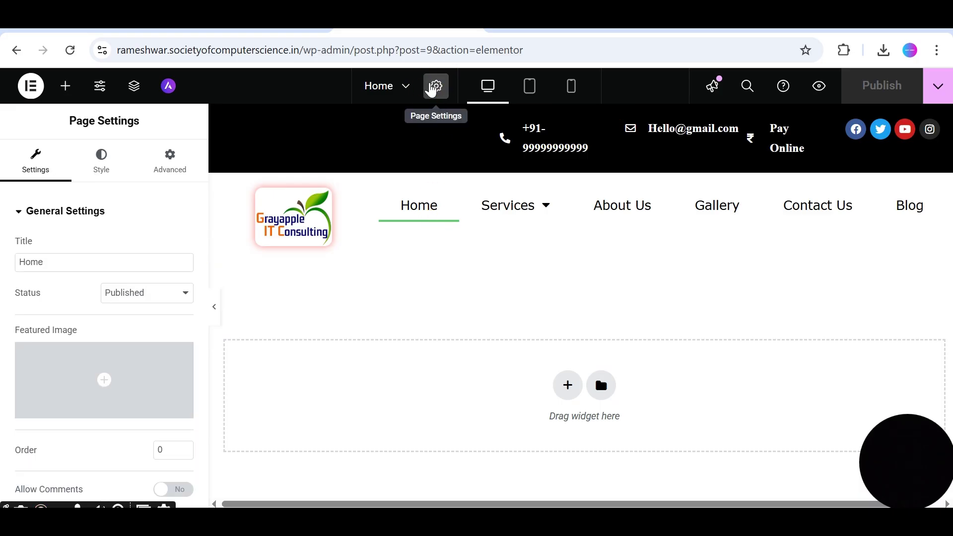
{"action": "scroll", "coordinate": [73, 372], "scroll_direction": "down", "scroll_amount": 3}
{"action": "scroll", "coordinate": [73, 373], "scroll_direction": "down", "scroll_amount": 1}
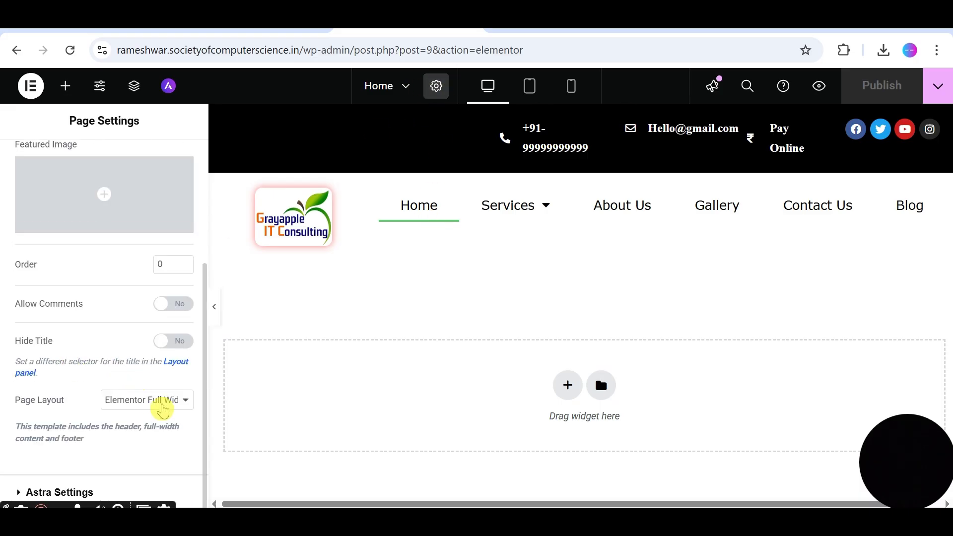
{"action": "mouse_move", "coordinate": [74, 150]}
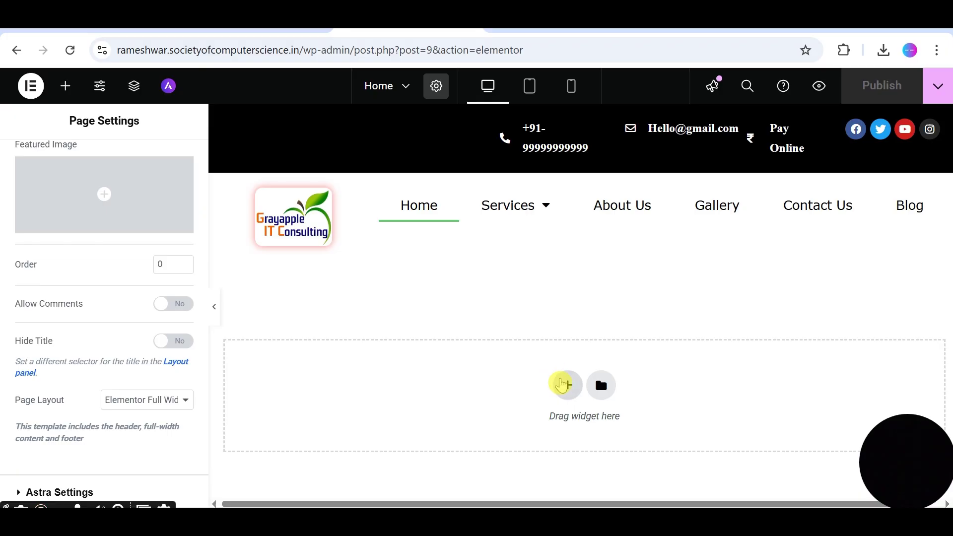
{"action": "left_click", "coordinate": [567, 387]}
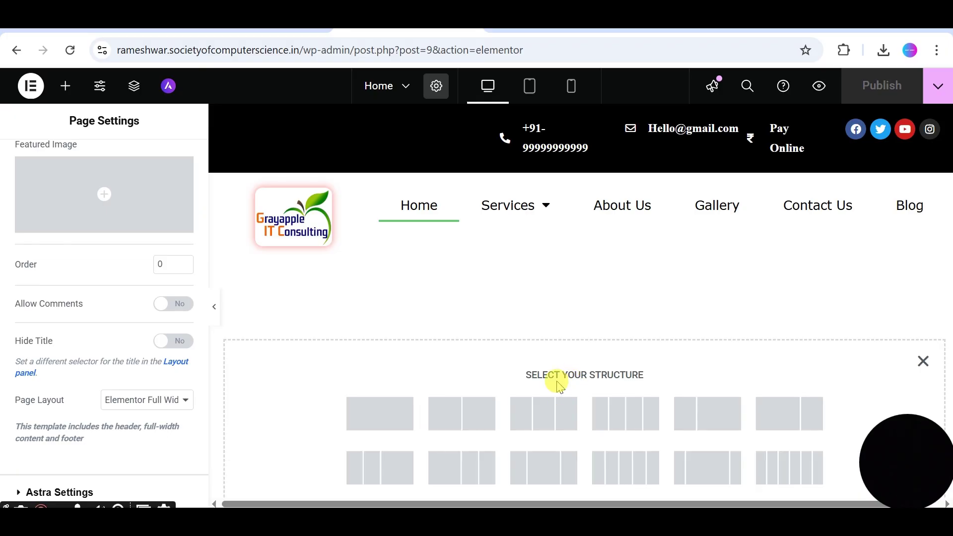
{"action": "left_click", "coordinate": [380, 405]}
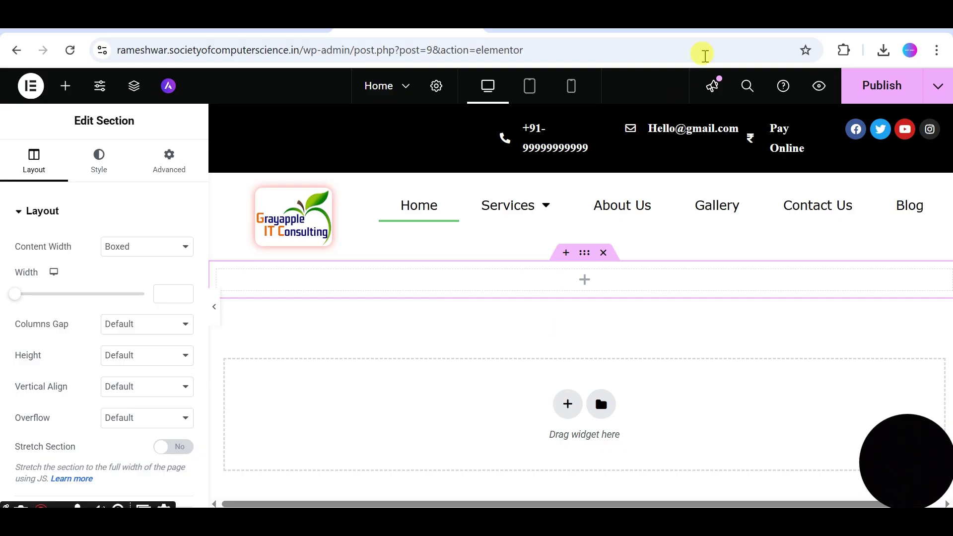
Step: Open grayapple.in in the browser and examine the slider on its home page as a reference
{"action": "left_click", "coordinate": [691, 23]}
{"action": "left_click", "coordinate": [499, 81]}
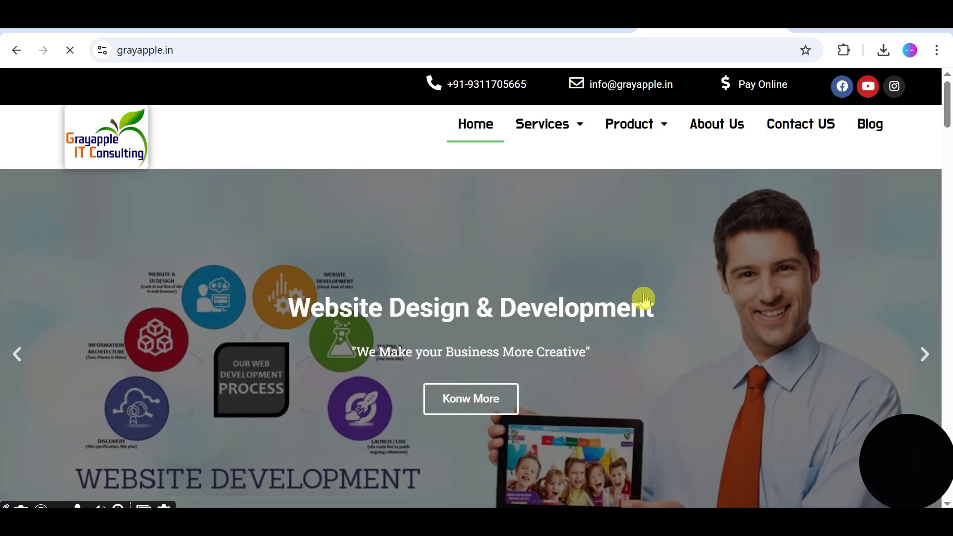
{"action": "scroll", "coordinate": [585, 330], "scroll_direction": "down", "scroll_amount": 4}
{"action": "scroll", "coordinate": [584, 328], "scroll_direction": "up", "scroll_amount": 4}
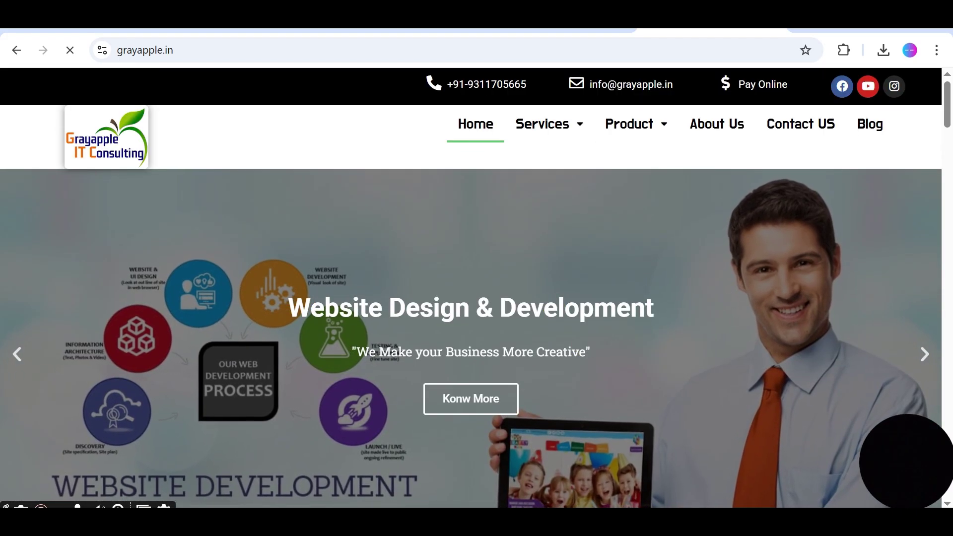
{"action": "key", "text": "ctrl+t"}
{"action": "left_click", "coordinate": [619, 51]}
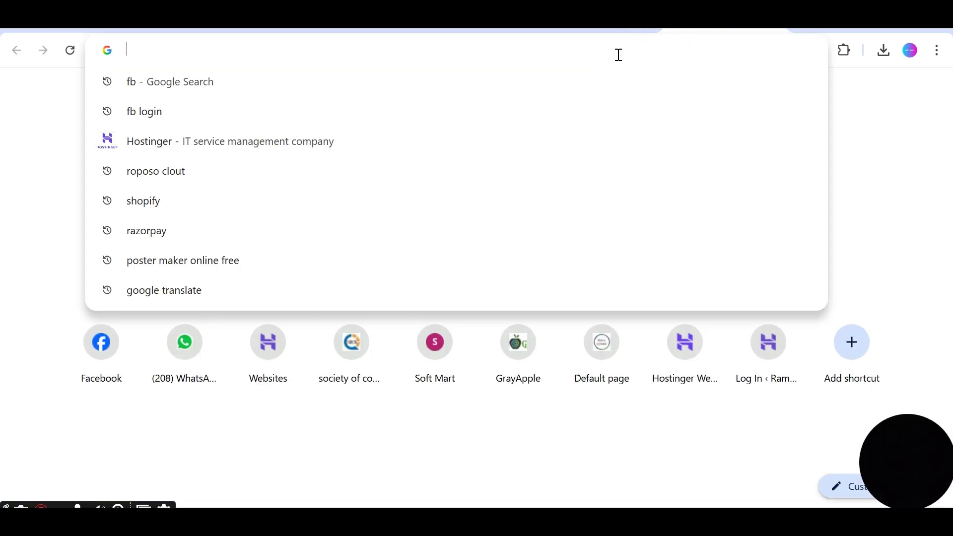
{"action": "type", "text": "do"}
{"action": "key", "text": "BackSpace"}
{"action": "key", "text": "BackSpace"}
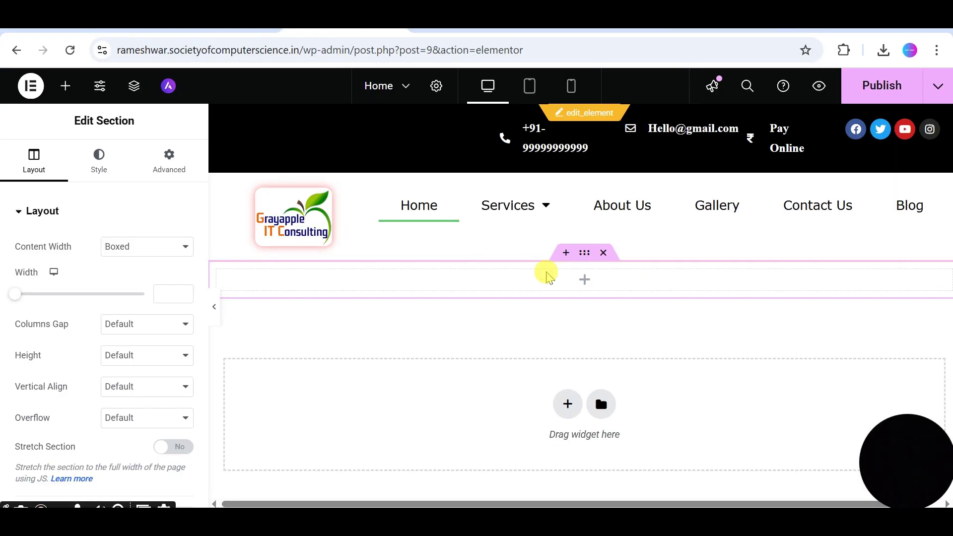
Step: Search the widgets for "slider" and place a Slides widget in the new single-column section
{"action": "left_click", "coordinate": [586, 283]}
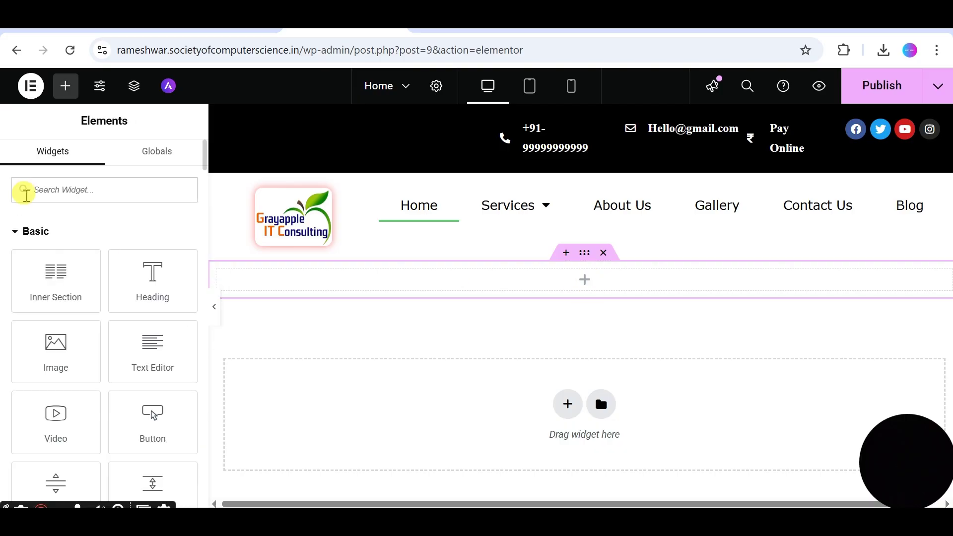
{"action": "left_click", "coordinate": [80, 193]}
{"action": "type", "text": "slider"}
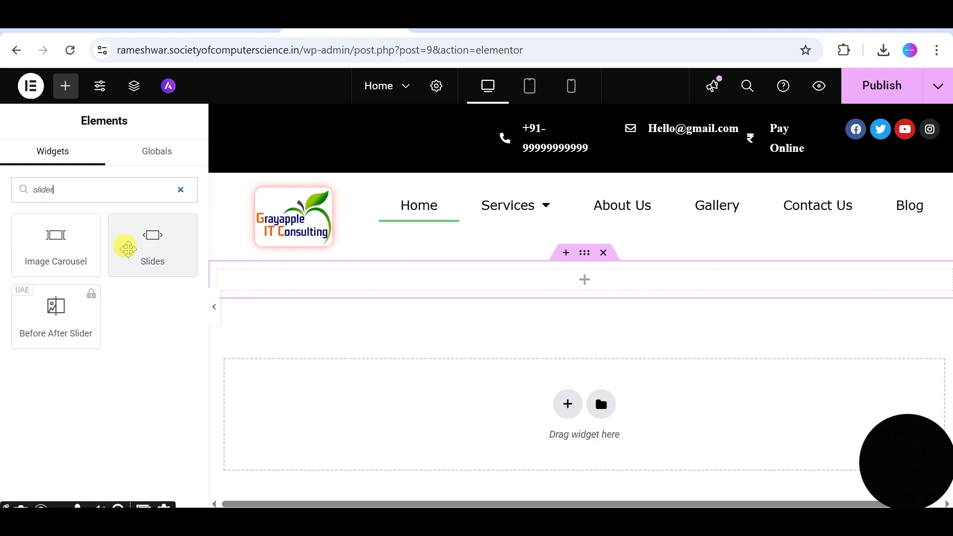
{"action": "left_click_drag", "start_coordinate": [138, 240], "coordinate": [451, 281]}
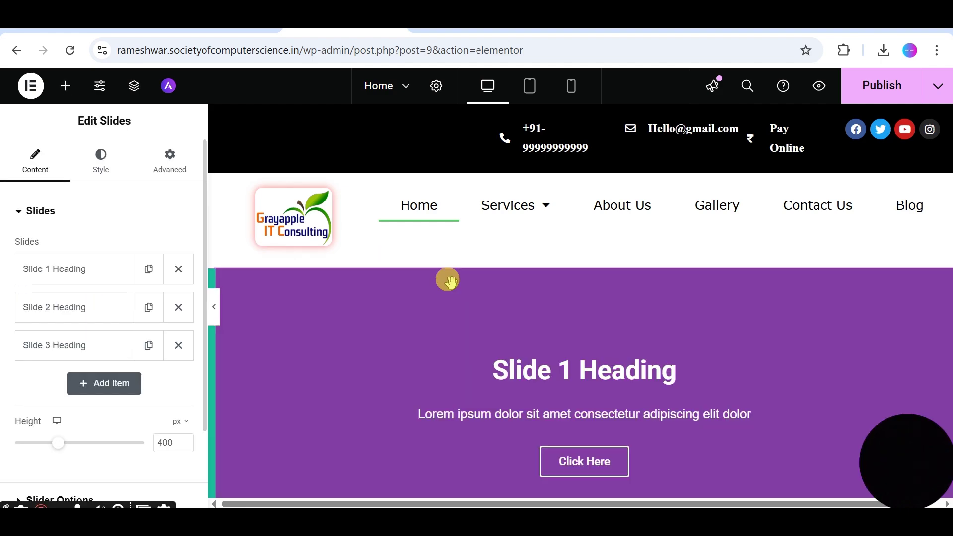
Step: Remove the Slide 3 Heading and Slide 2 Heading items from the Slides widget
{"action": "scroll", "coordinate": [695, 273], "scroll_direction": "down", "scroll_amount": 2}
{"action": "scroll", "coordinate": [602, 322], "scroll_direction": "up", "scroll_amount": 3}
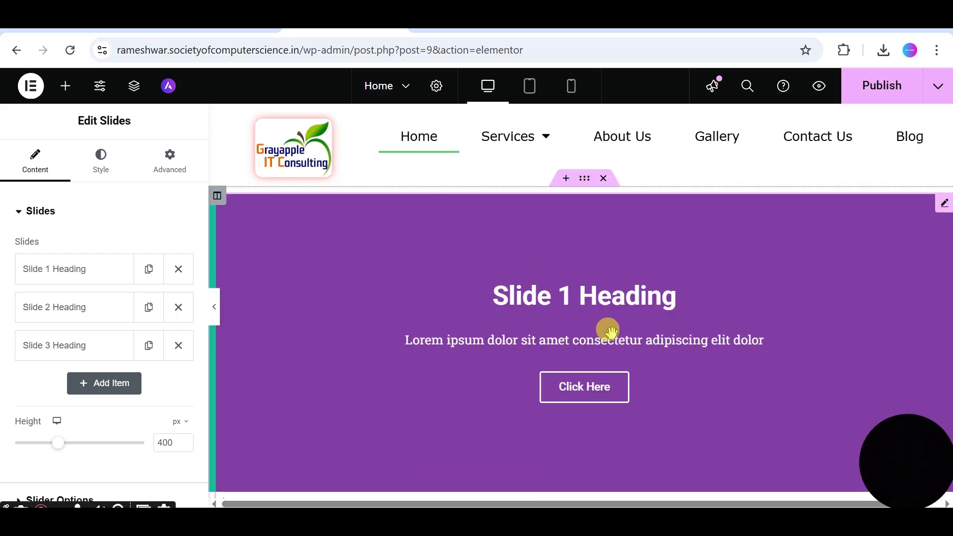
{"action": "left_click", "coordinate": [176, 346]}
{"action": "left_click", "coordinate": [177, 308]}
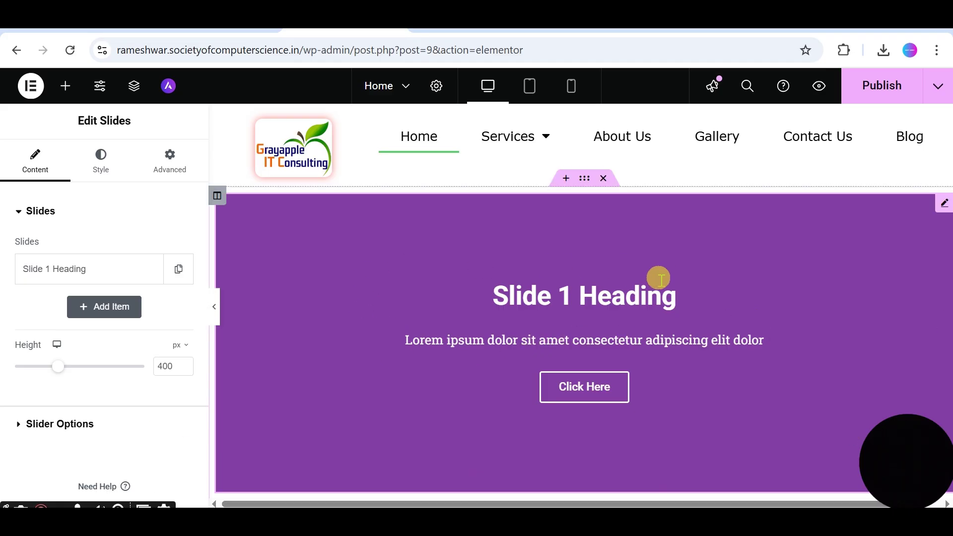
{"action": "left_click", "coordinate": [98, 272]}
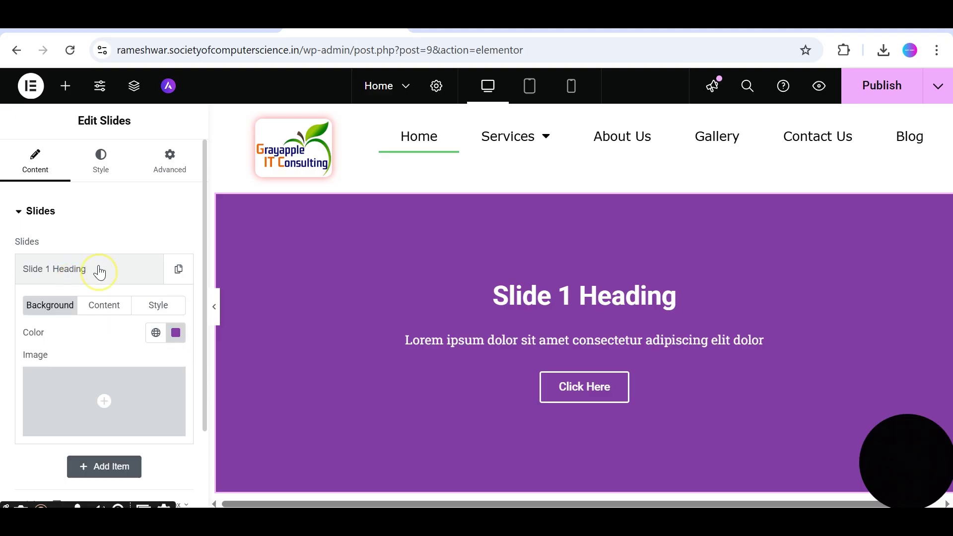
{"action": "left_click", "coordinate": [103, 402]}
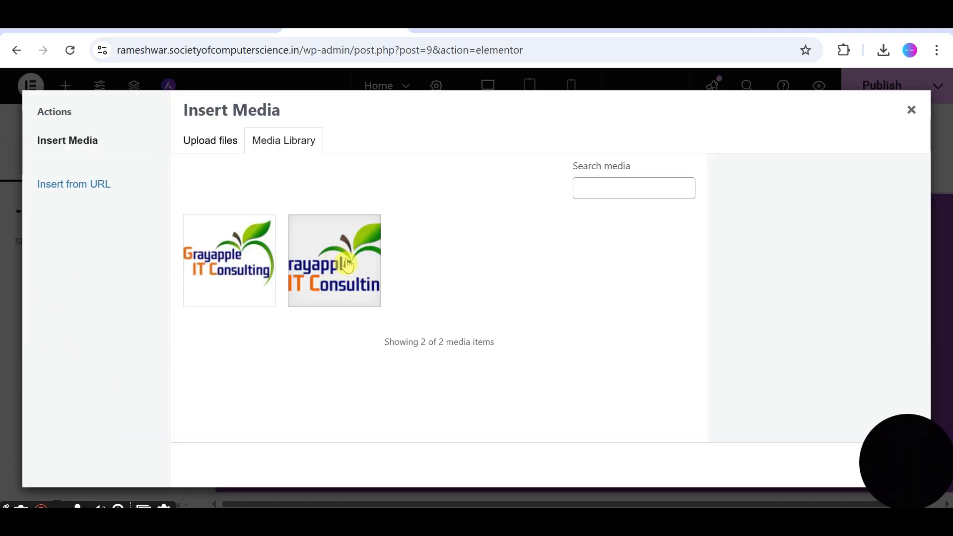
{"action": "left_click", "coordinate": [209, 143]}
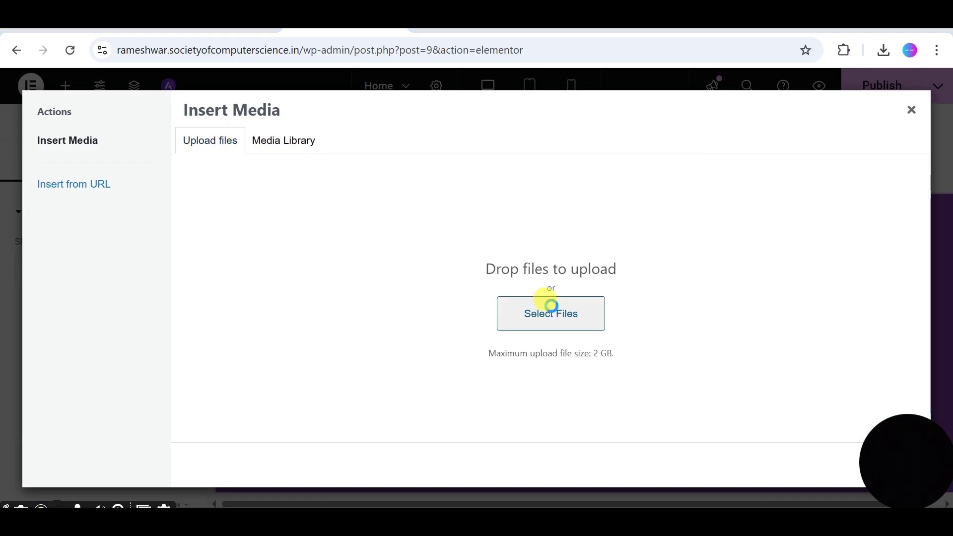
{"action": "left_click", "coordinate": [551, 305]}
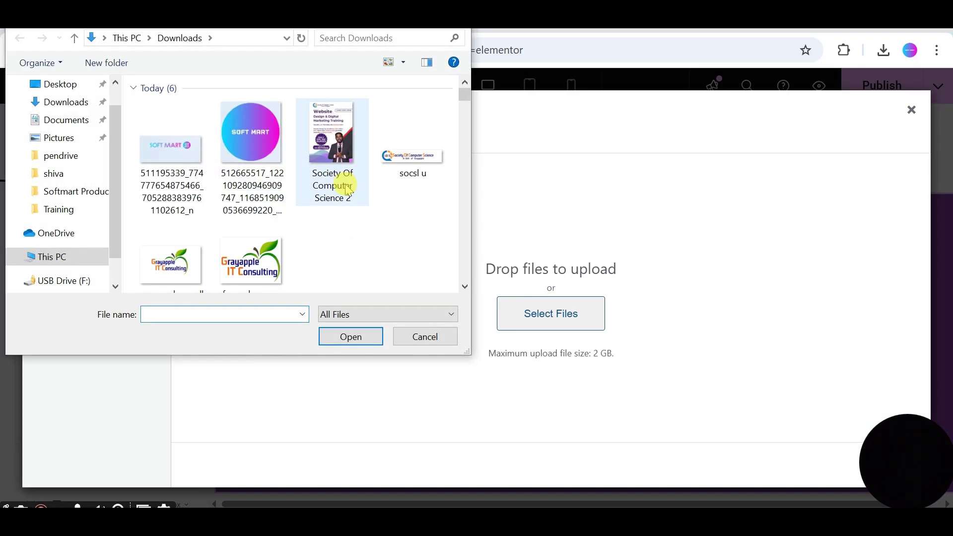
{"action": "scroll", "coordinate": [342, 193], "scroll_direction": "down", "scroll_amount": 3}
{"action": "scroll", "coordinate": [341, 196], "scroll_direction": "down", "scroll_amount": 3}
{"action": "scroll", "coordinate": [328, 195], "scroll_direction": "down", "scroll_amount": 5}
{"action": "scroll", "coordinate": [328, 197], "scroll_direction": "down", "scroll_amount": 5}
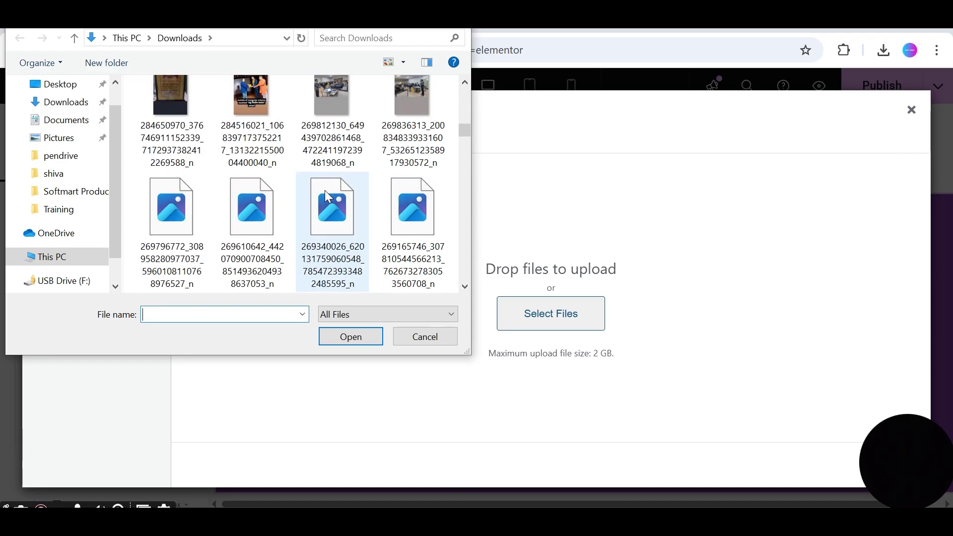
{"action": "scroll", "coordinate": [328, 197], "scroll_direction": "down", "scroll_amount": 10}
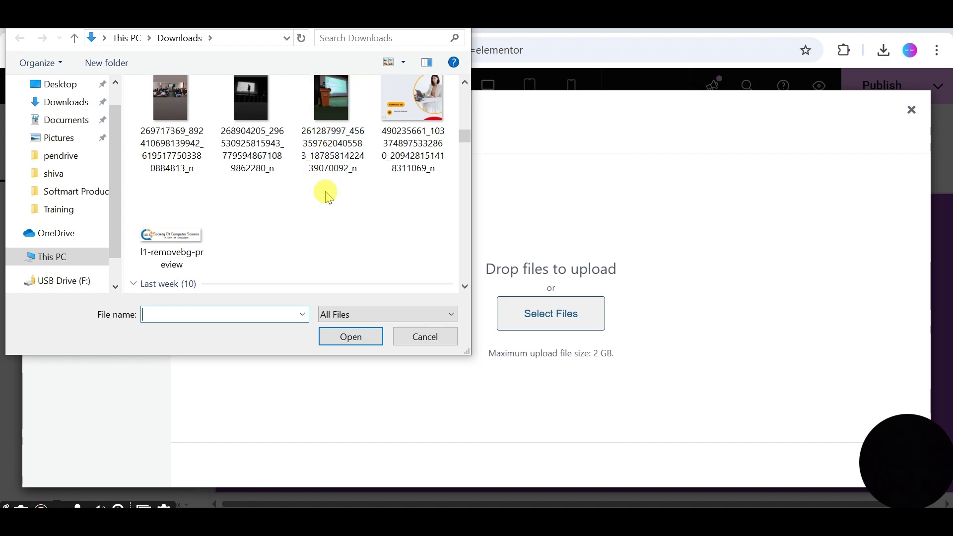
{"action": "scroll", "coordinate": [325, 191], "scroll_direction": "down", "scroll_amount": 5}
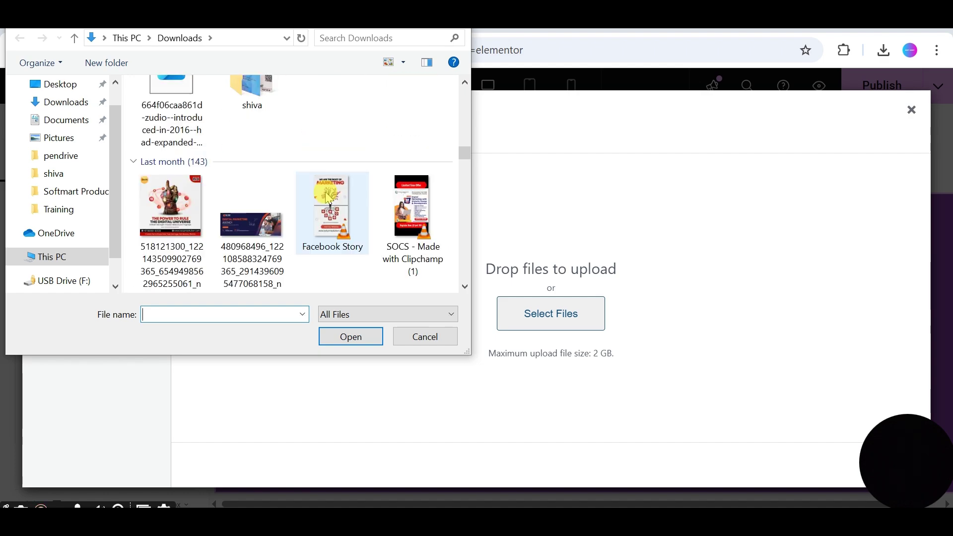
{"action": "scroll", "coordinate": [328, 197], "scroll_direction": "down", "scroll_amount": 1}
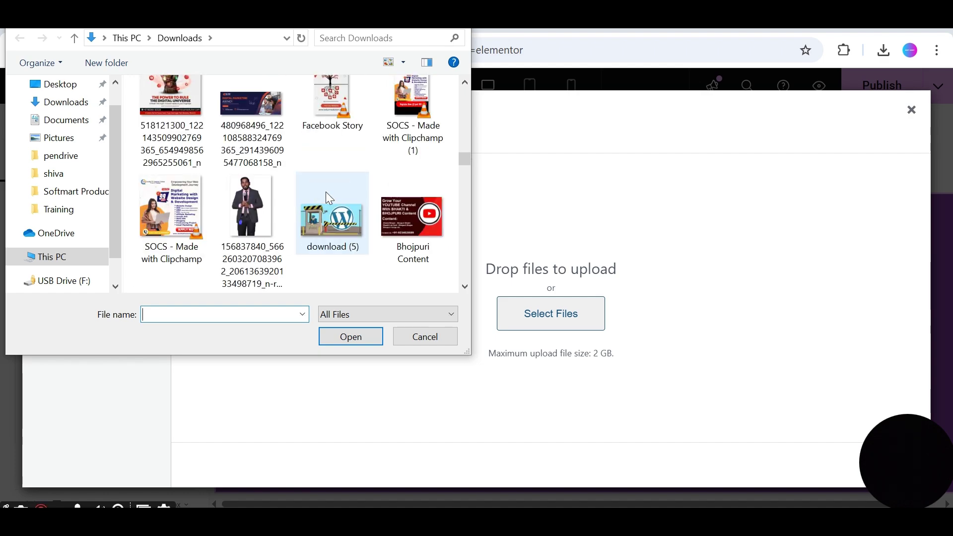
{"action": "scroll", "coordinate": [328, 197], "scroll_direction": "down", "scroll_amount": 1}
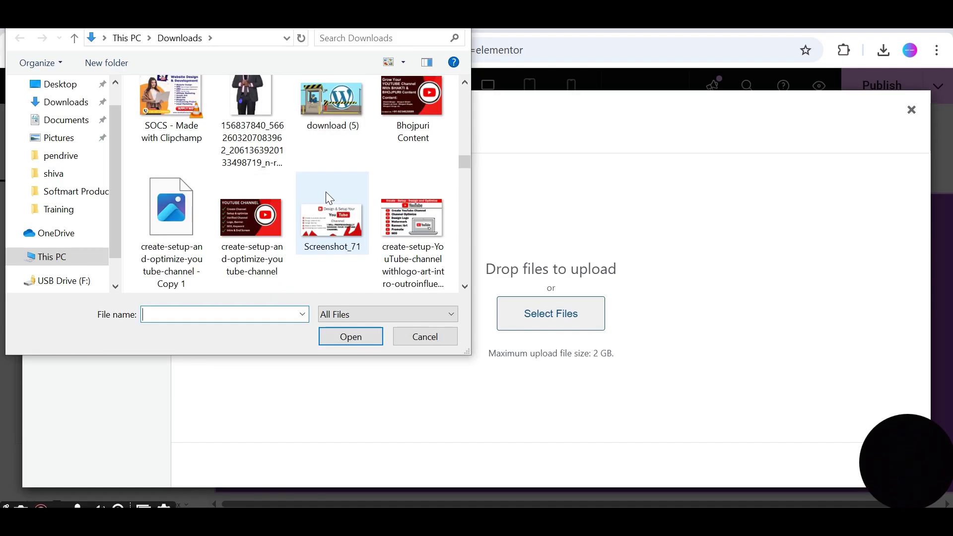
{"action": "scroll", "coordinate": [327, 197], "scroll_direction": "down", "scroll_amount": 1}
{"action": "scroll", "coordinate": [328, 197], "scroll_direction": "down", "scroll_amount": 4}
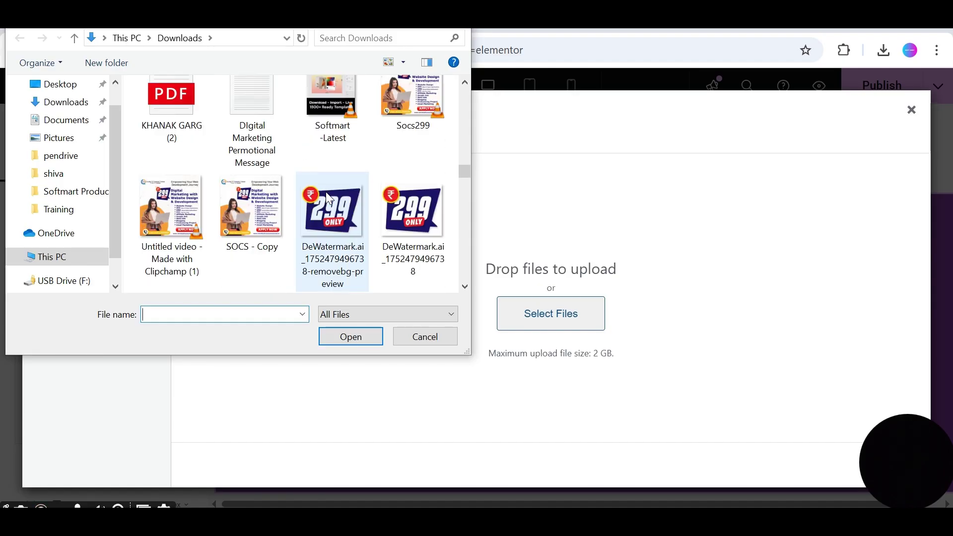
{"action": "scroll", "coordinate": [327, 197], "scroll_direction": "down", "scroll_amount": 5}
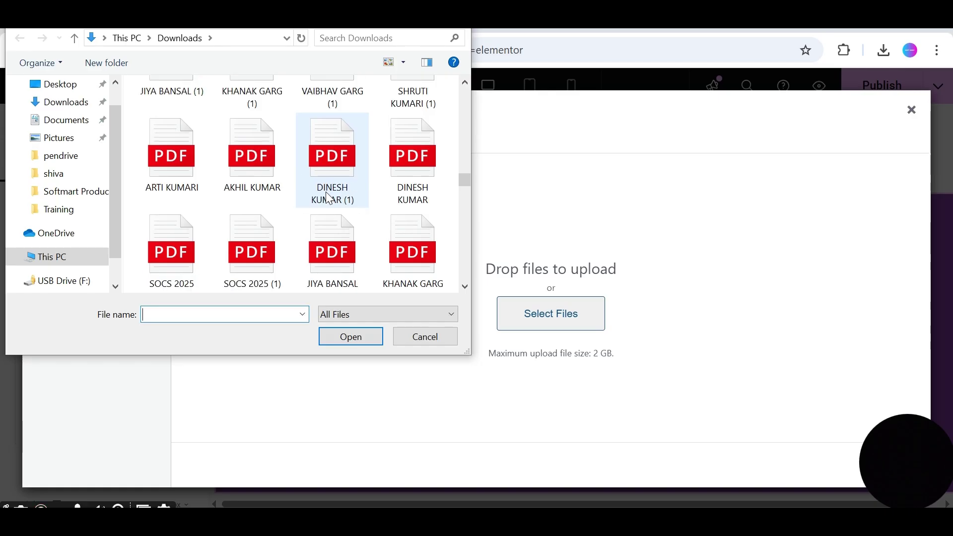
{"action": "scroll", "coordinate": [328, 197], "scroll_direction": "down", "scroll_amount": 2}
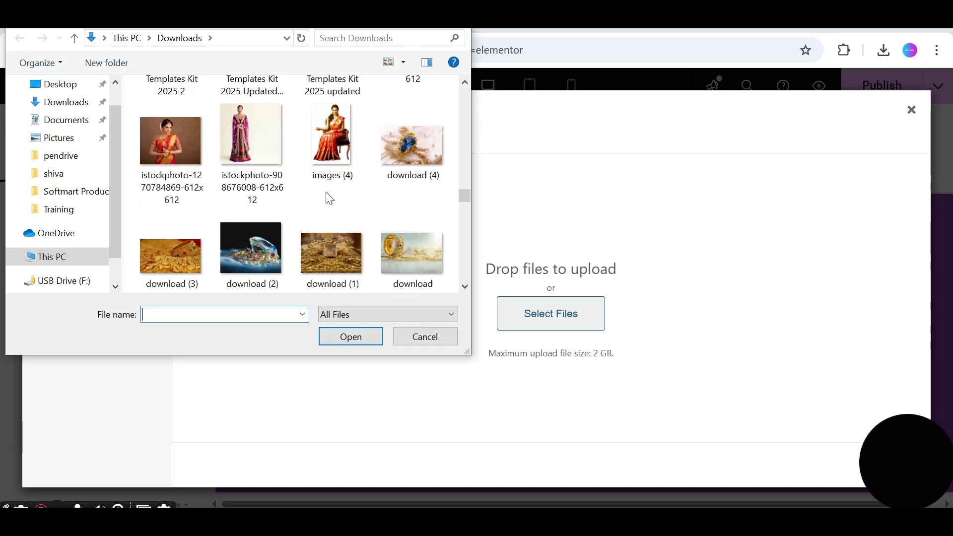
{"action": "scroll", "coordinate": [325, 191], "scroll_direction": "up", "scroll_amount": 2}
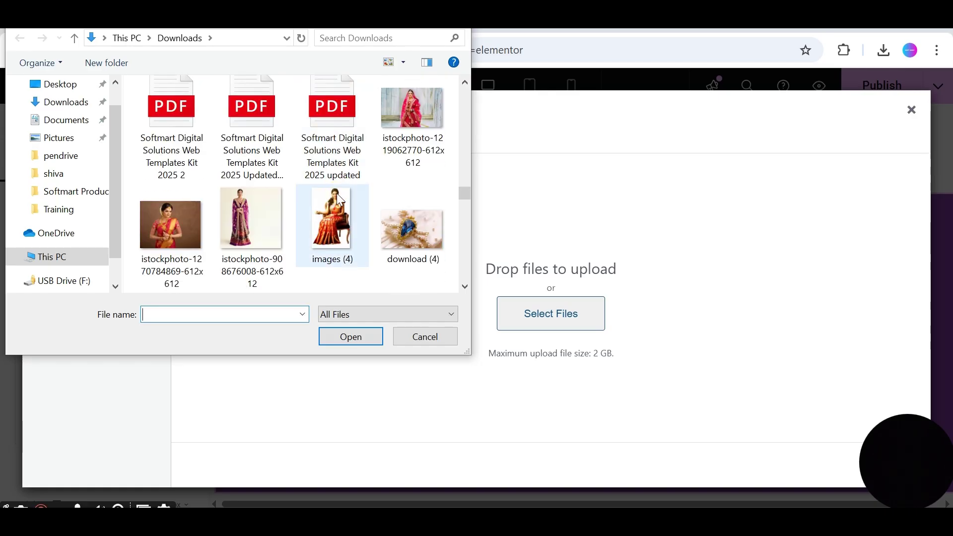
{"action": "scroll", "coordinate": [340, 200], "scroll_direction": "down", "scroll_amount": 3}
{"action": "left_click", "coordinate": [184, 231]}
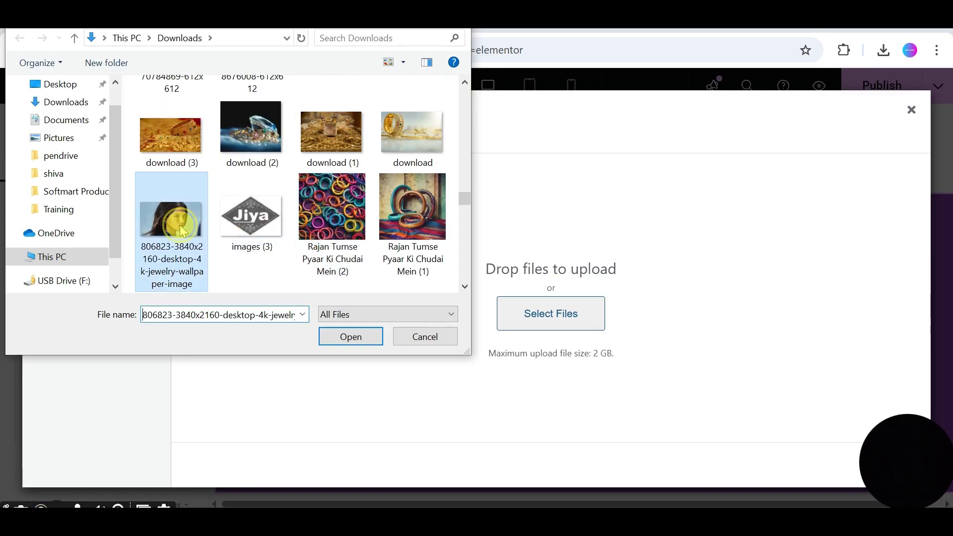
{"action": "left_click", "coordinate": [350, 337]}
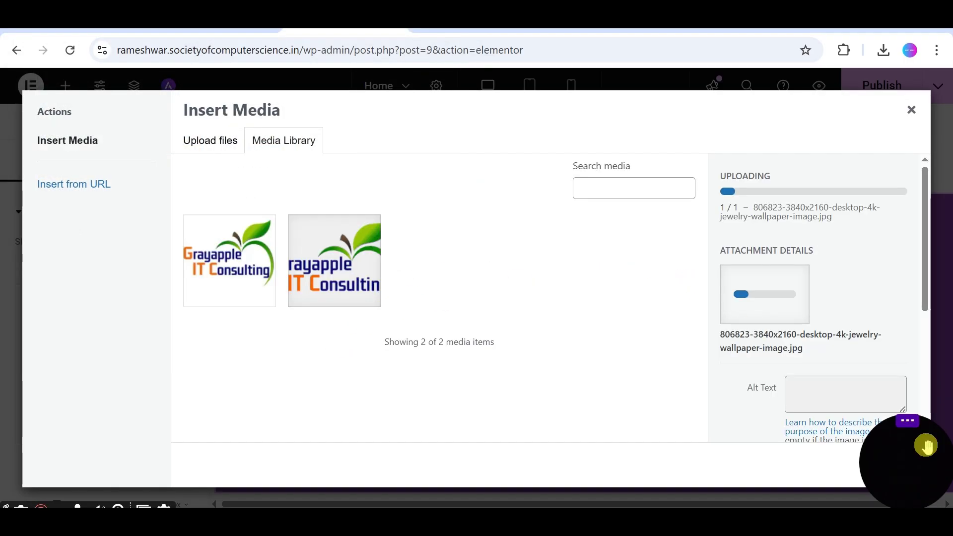
Step: Insert the uploaded jewelry wallpaper as the Slide 1 Heading background image and publish the page
{"action": "left_click_drag", "start_coordinate": [872, 458], "coordinate": [636, 454]}
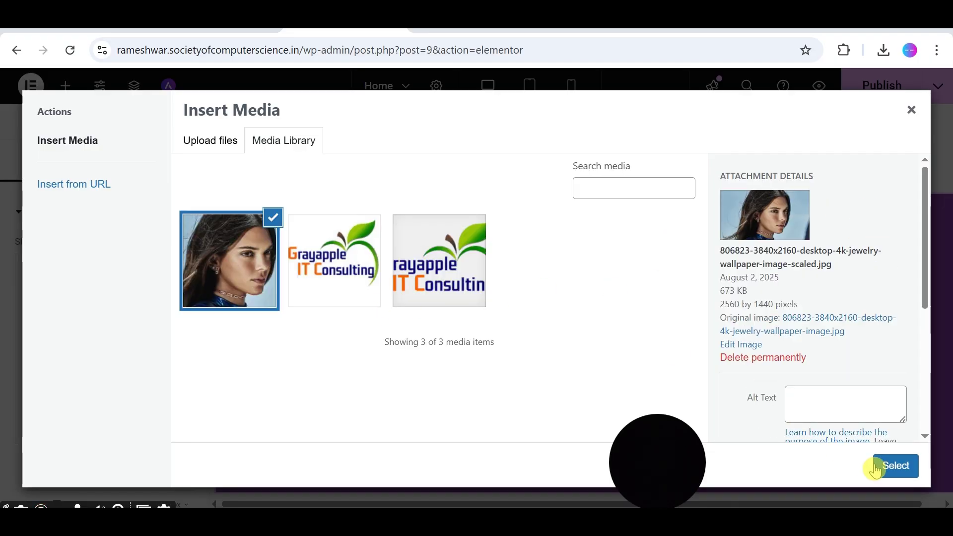
{"action": "left_click", "coordinate": [894, 466]}
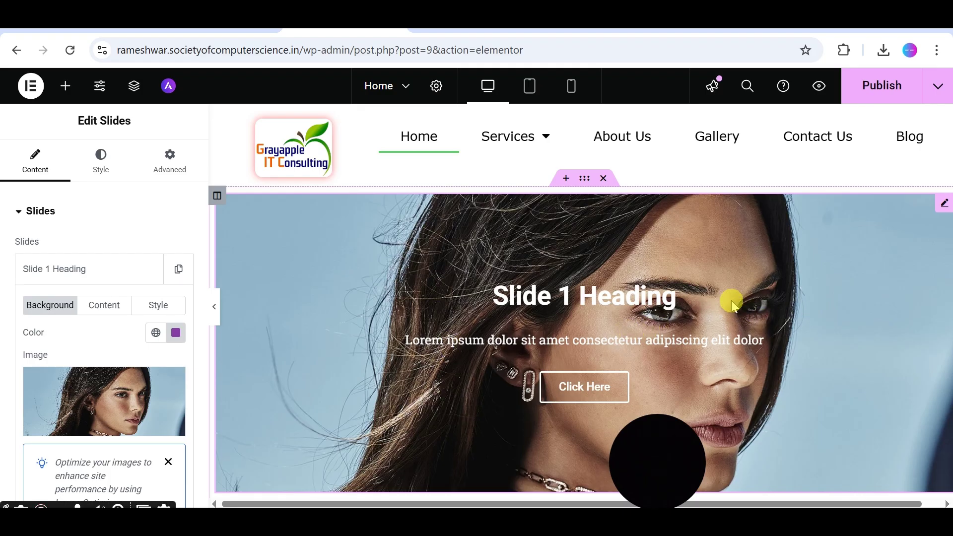
{"action": "left_click", "coordinate": [861, 87]}
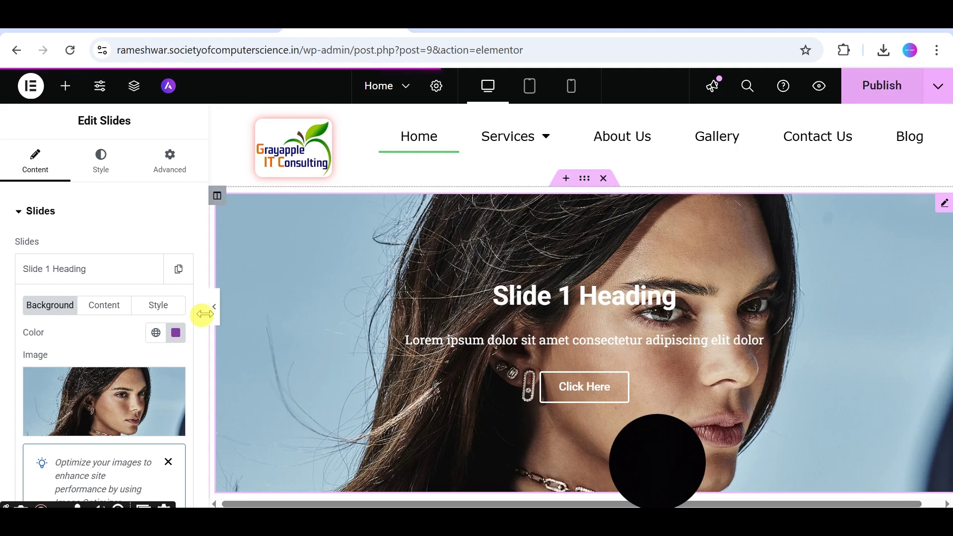
Step: Dismiss the Image Optimizer notice and set the slide's background image size to Auto after trying Contain
{"action": "scroll", "coordinate": [117, 251], "scroll_direction": "down", "scroll_amount": 3}
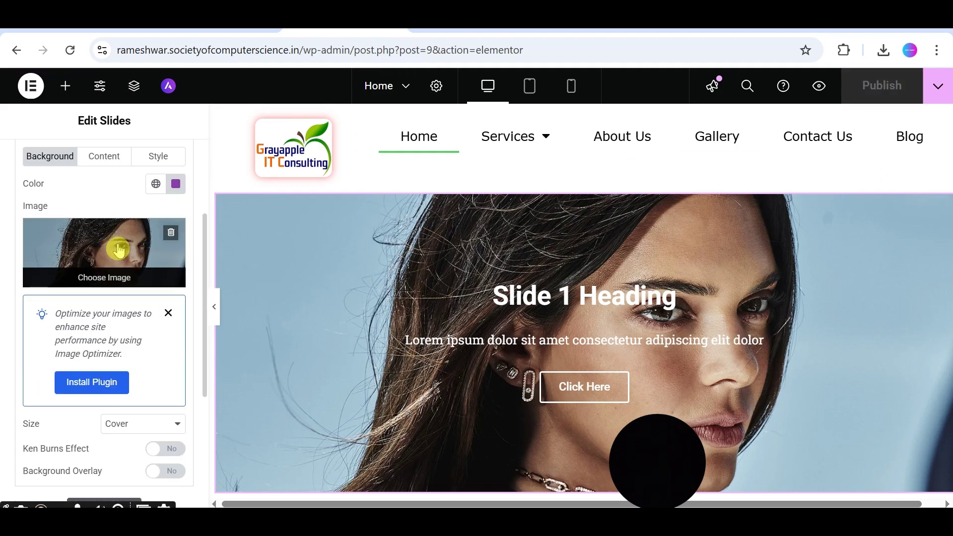
{"action": "left_click", "coordinate": [167, 313]}
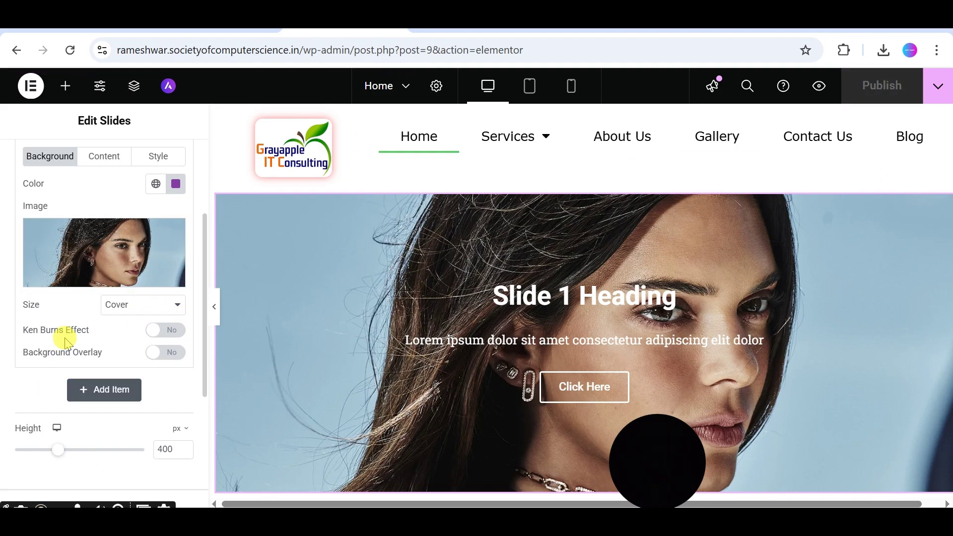
{"action": "left_click", "coordinate": [139, 306]}
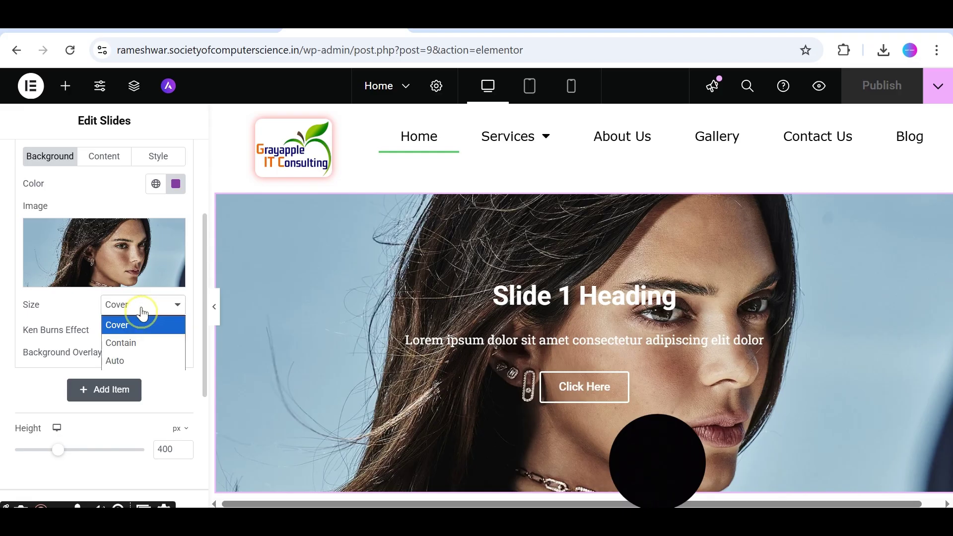
{"action": "left_click", "coordinate": [134, 345]}
{"action": "left_click", "coordinate": [139, 313]}
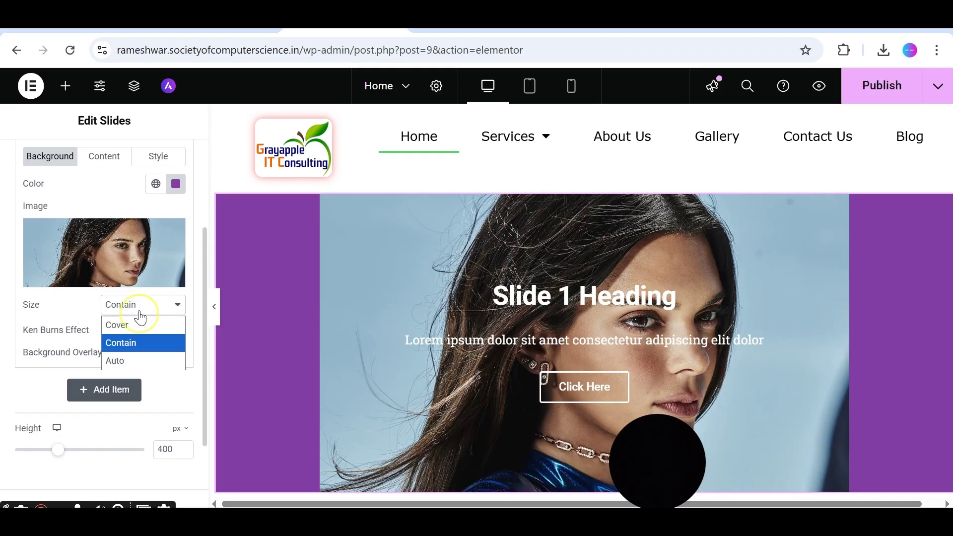
{"action": "left_click", "coordinate": [138, 359]}
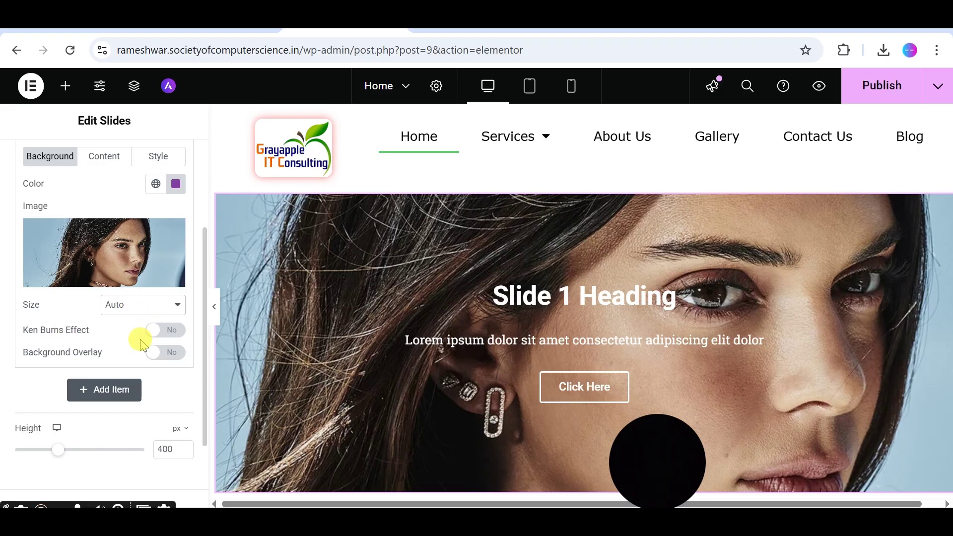
Step: Enable the Ken Burns effect on the slide background, try zoom direction Out, and set it to In
{"action": "left_click", "coordinate": [177, 332]}
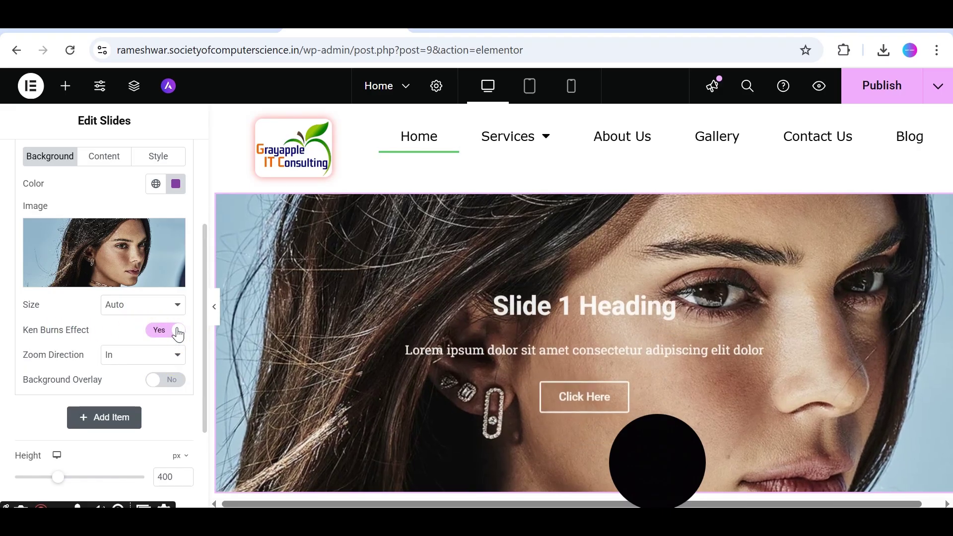
{"action": "left_click", "coordinate": [173, 356]}
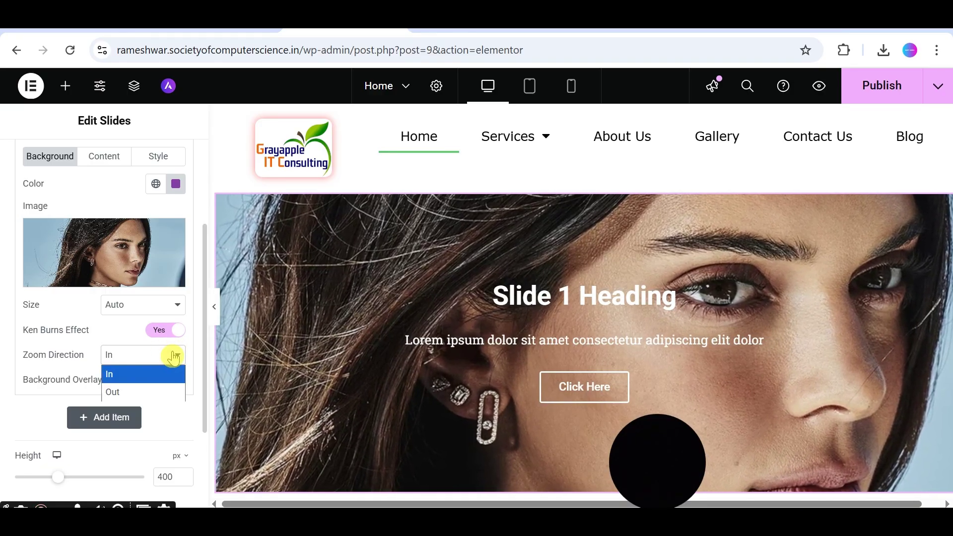
{"action": "left_click", "coordinate": [139, 396]}
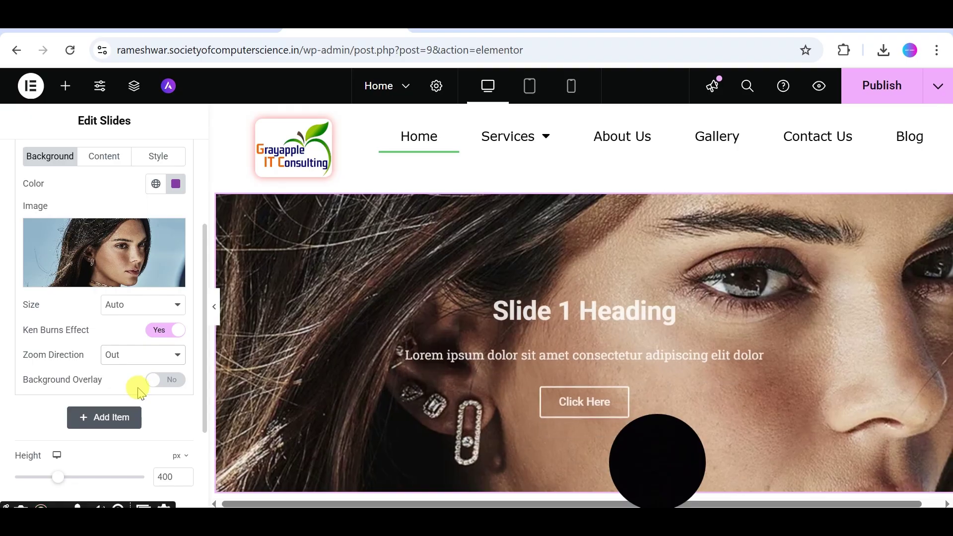
{"action": "left_click", "coordinate": [140, 361]}
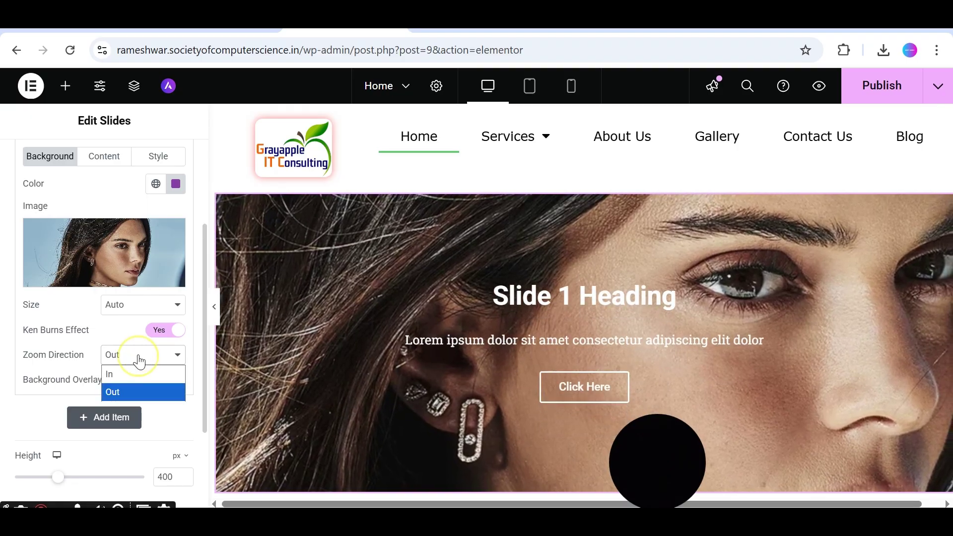
{"action": "left_click", "coordinate": [137, 373]}
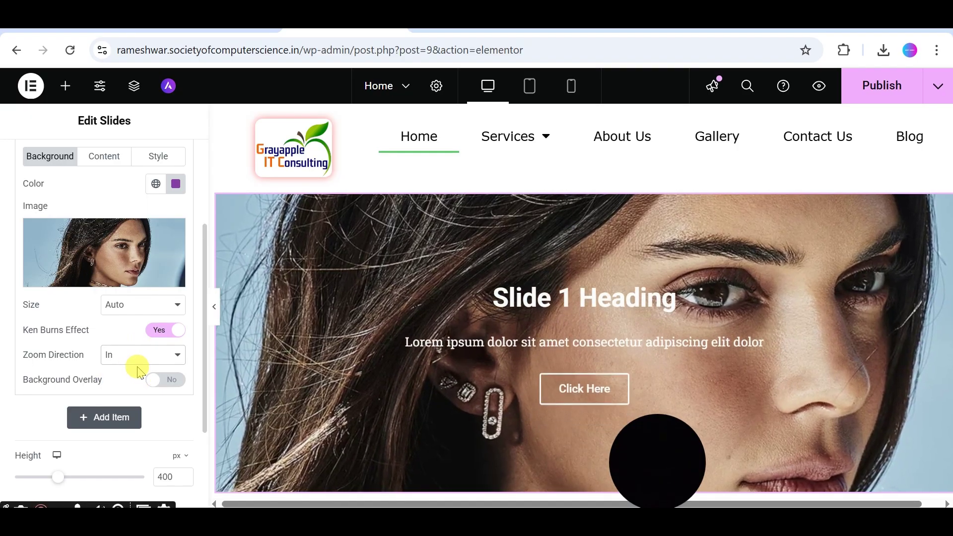
Step: Enable the slide's background overlay and publish the page
{"action": "left_click", "coordinate": [174, 380]}
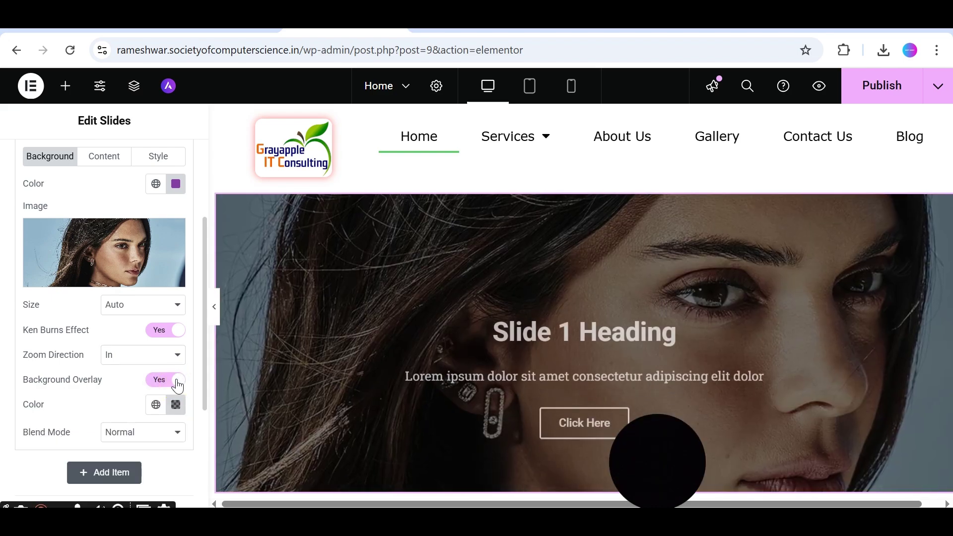
{"action": "left_click", "coordinate": [881, 87]}
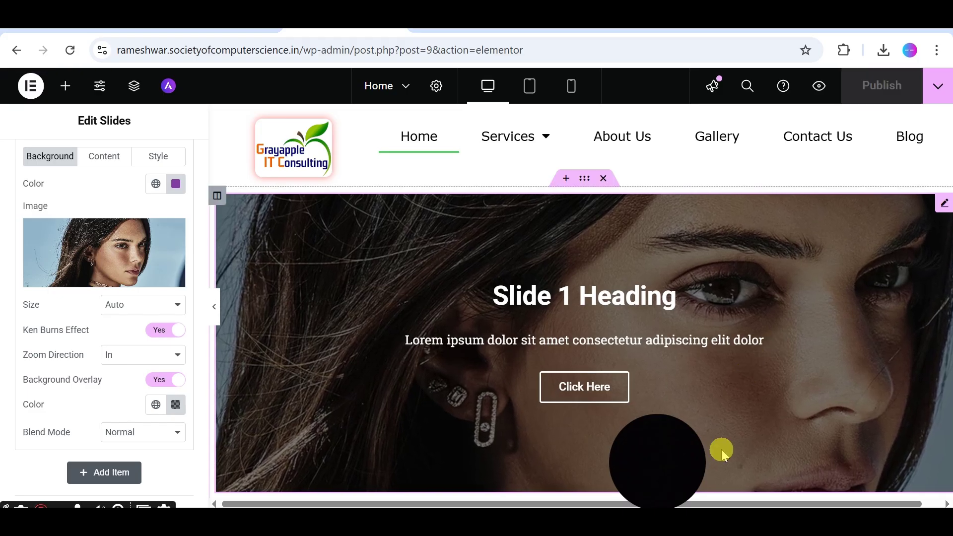
Step: Open the live Home page in the incognito browser window, check the published slider, and return to the Elementor editor
{"action": "mouse_move", "coordinate": [581, 496]}
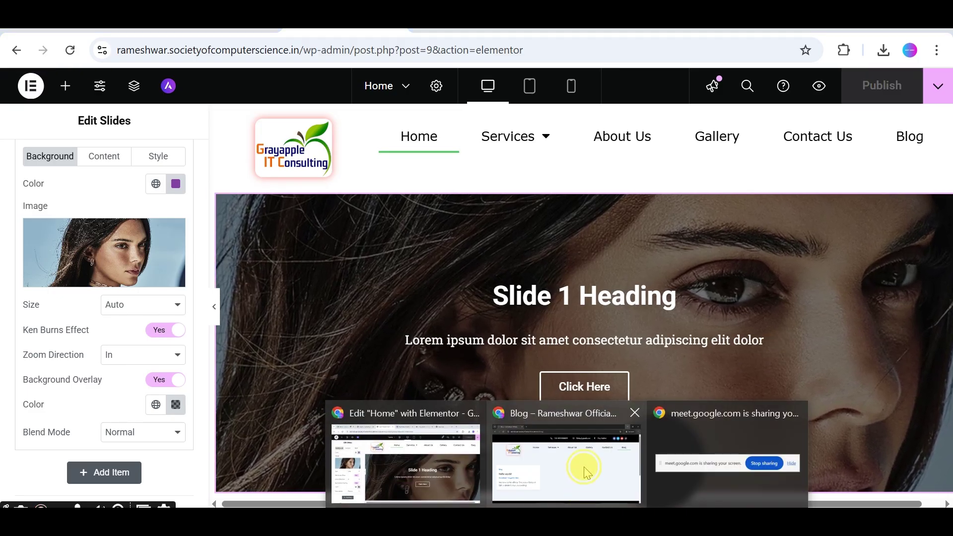
{"action": "left_click", "coordinate": [586, 471]}
{"action": "left_click", "coordinate": [274, 164]}
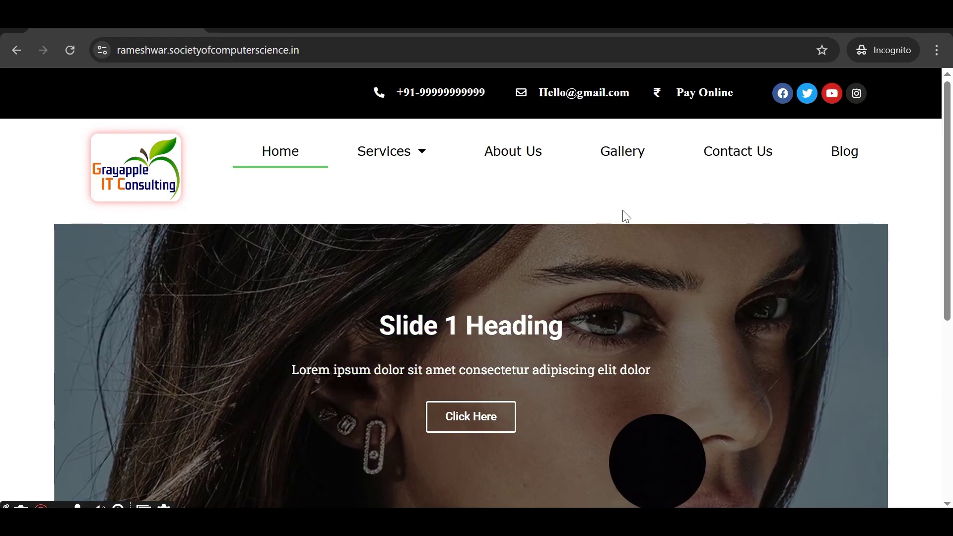
{"action": "scroll", "coordinate": [628, 238], "scroll_direction": "down", "scroll_amount": 5}
{"action": "scroll", "coordinate": [631, 242], "scroll_direction": "up", "scroll_amount": 5}
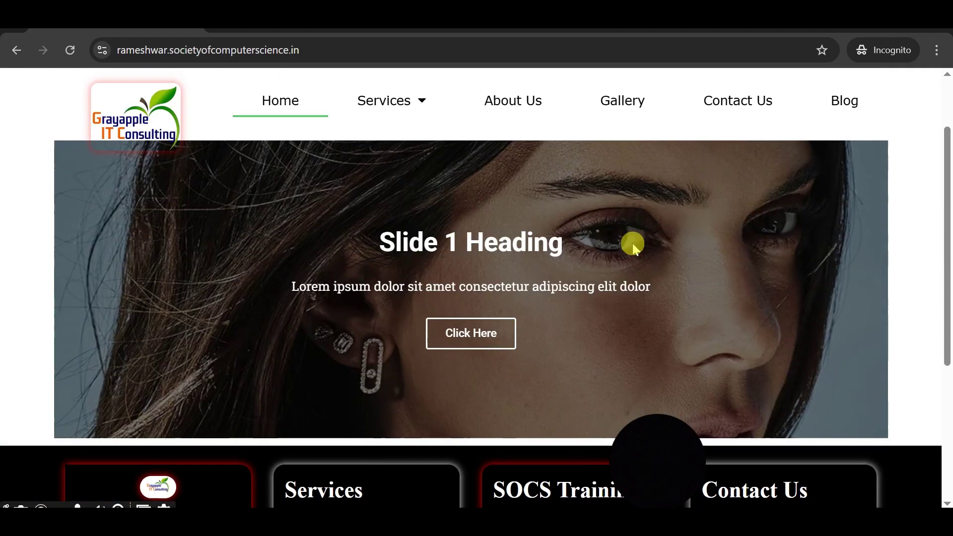
{"action": "scroll", "coordinate": [634, 240], "scroll_direction": "up", "scroll_amount": 1}
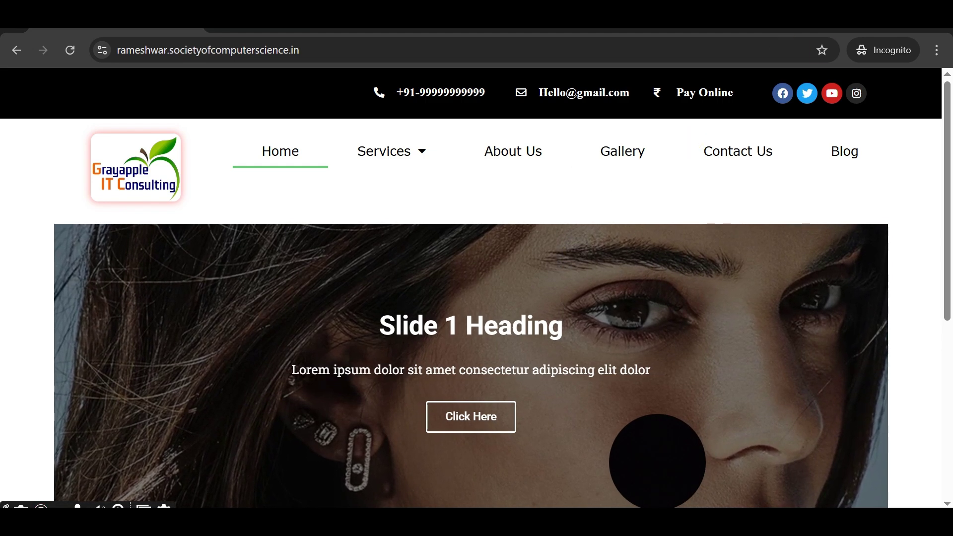
{"action": "mouse_move", "coordinate": [566, 520]}
{"action": "left_click", "coordinate": [418, 463]}
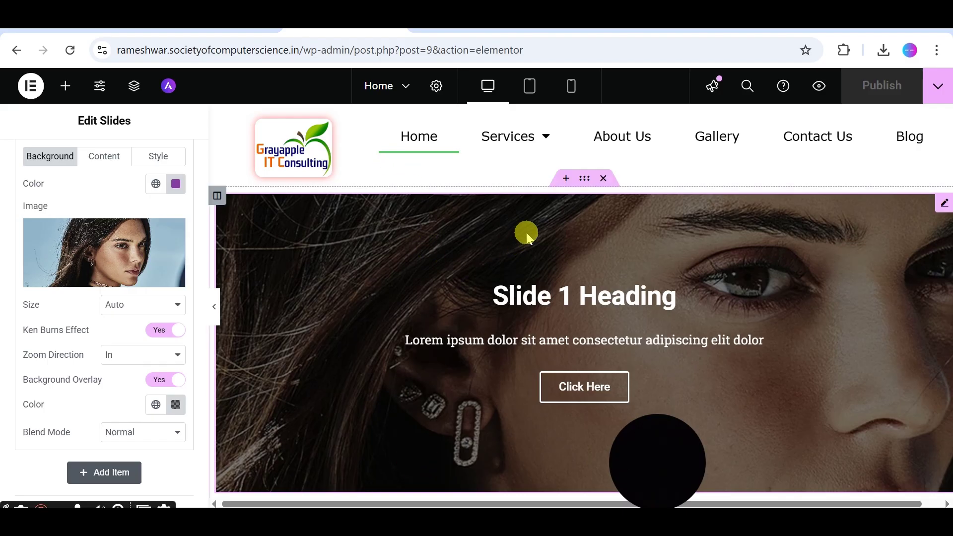
Step: View the published slider on the live Home page in the incognito window and return to the Elementor editor
{"action": "mouse_move", "coordinate": [566, 520]}
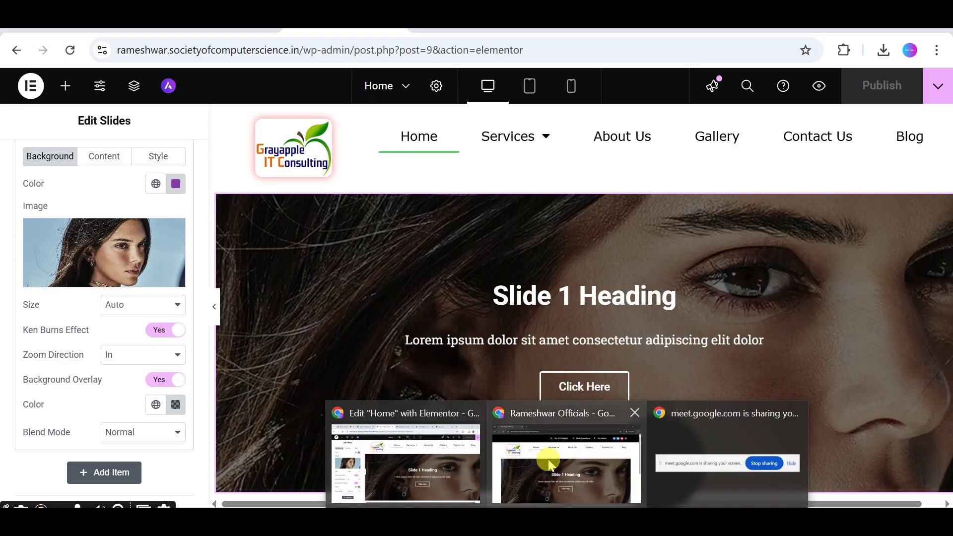
{"action": "left_click", "coordinate": [550, 459]}
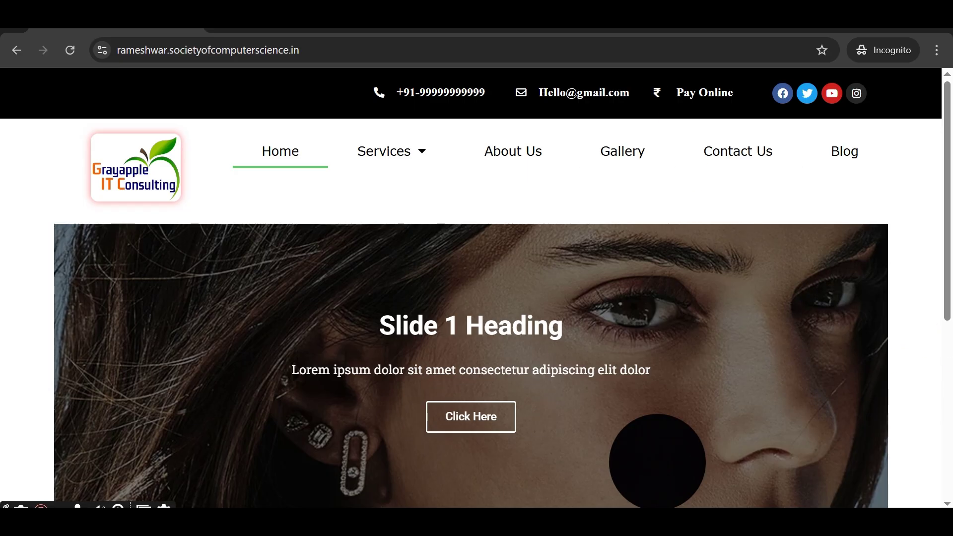
{"action": "left_click", "coordinate": [427, 468]}
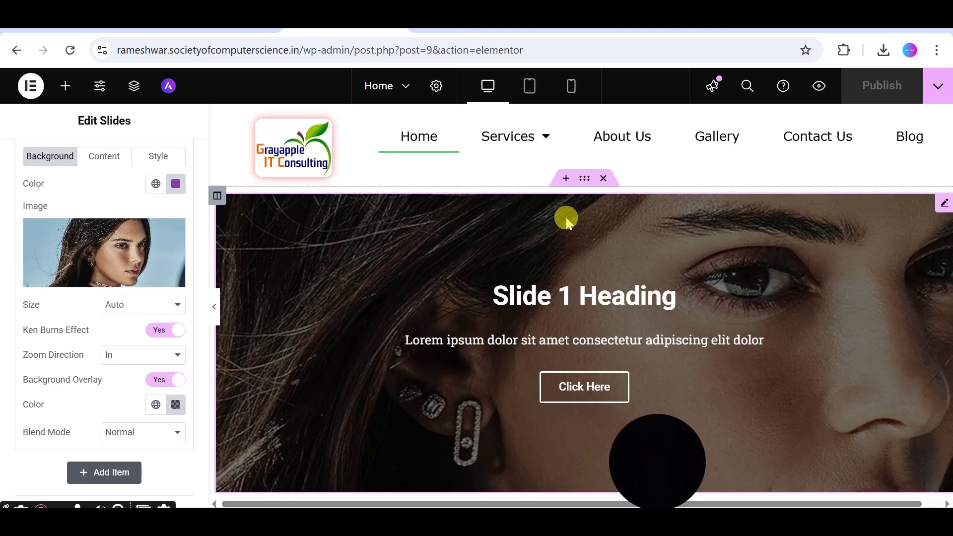
Step: Set the slider section's content width to Full Width with No Gap columns and Stretch Section enabled, and publish the page
{"action": "scroll", "coordinate": [545, 315], "scroll_direction": "down", "scroll_amount": 3}
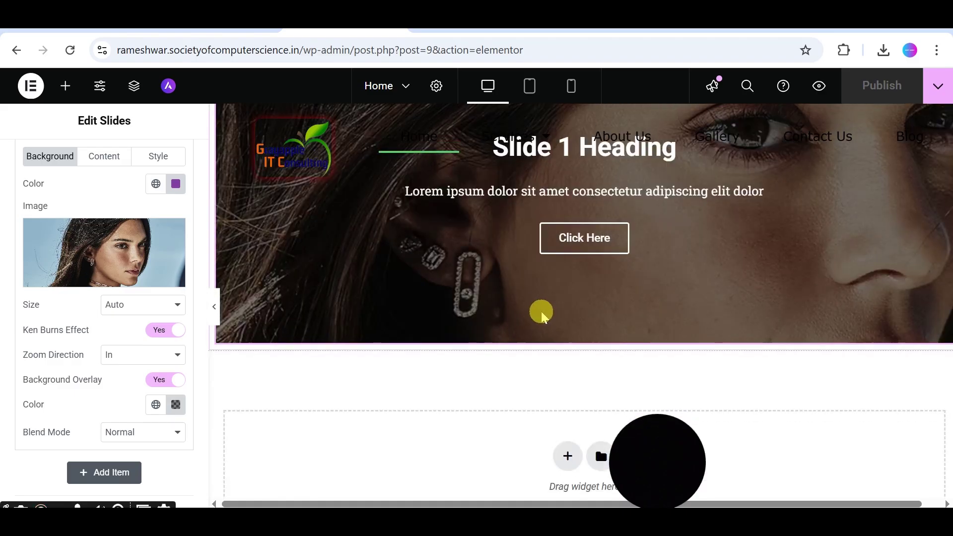
{"action": "scroll", "coordinate": [542, 313], "scroll_direction": "up", "scroll_amount": 3}
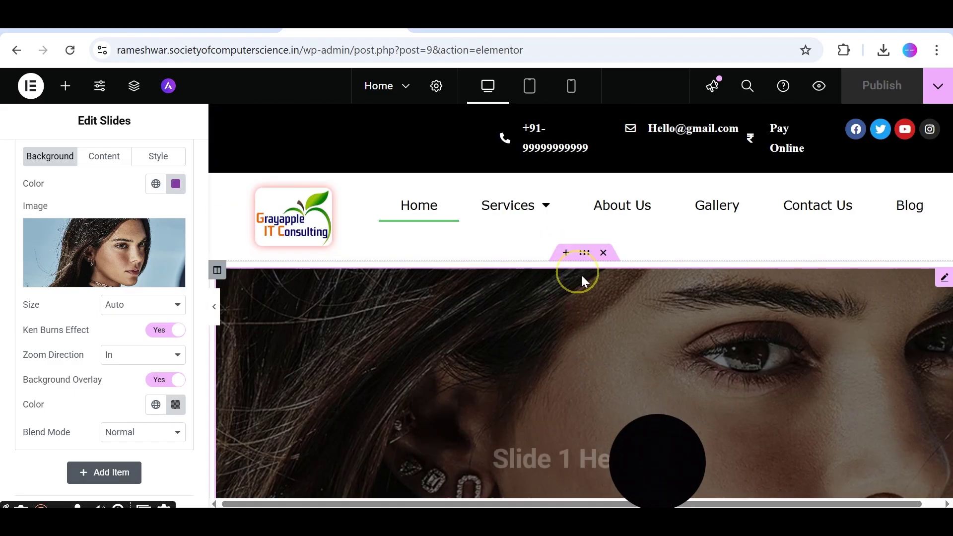
{"action": "mouse_move", "coordinate": [585, 253]}
{"action": "left_mouse_down"}
{"action": "mouse_move", "coordinate": [585, 272]}
{"action": "mouse_move", "coordinate": [584, 258]}
{"action": "left_mouse_up"}
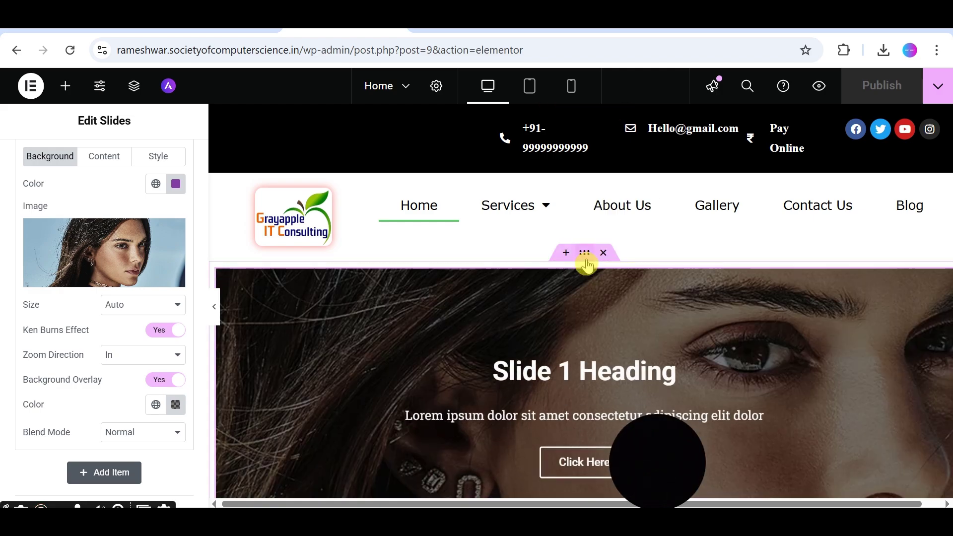
{"action": "left_click", "coordinate": [584, 254]}
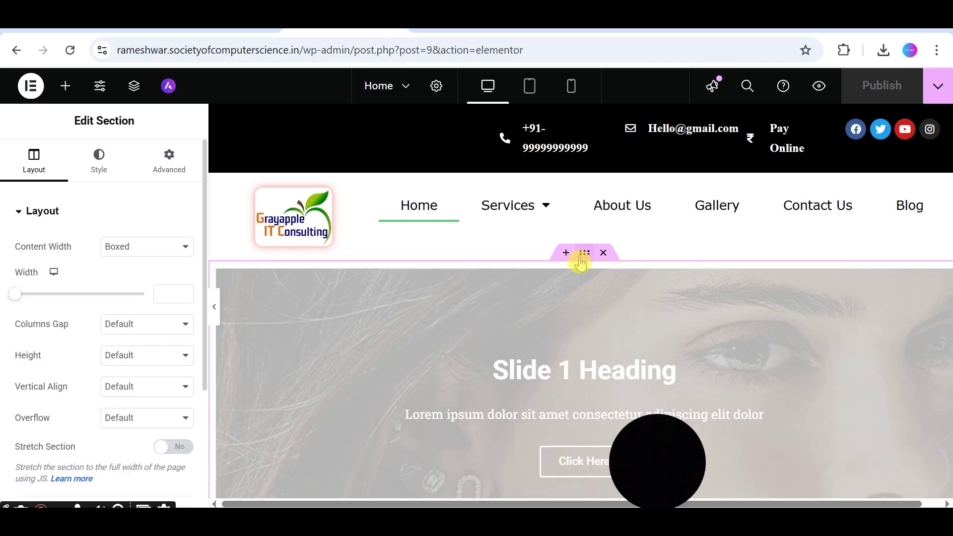
{"action": "left_click", "coordinate": [144, 251]}
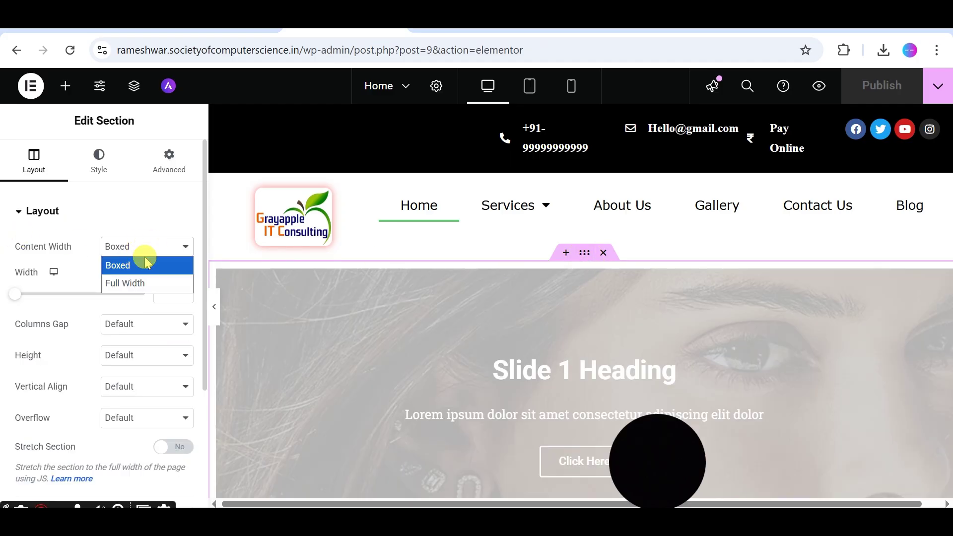
{"action": "left_click", "coordinate": [142, 281]}
{"action": "left_click", "coordinate": [141, 282]}
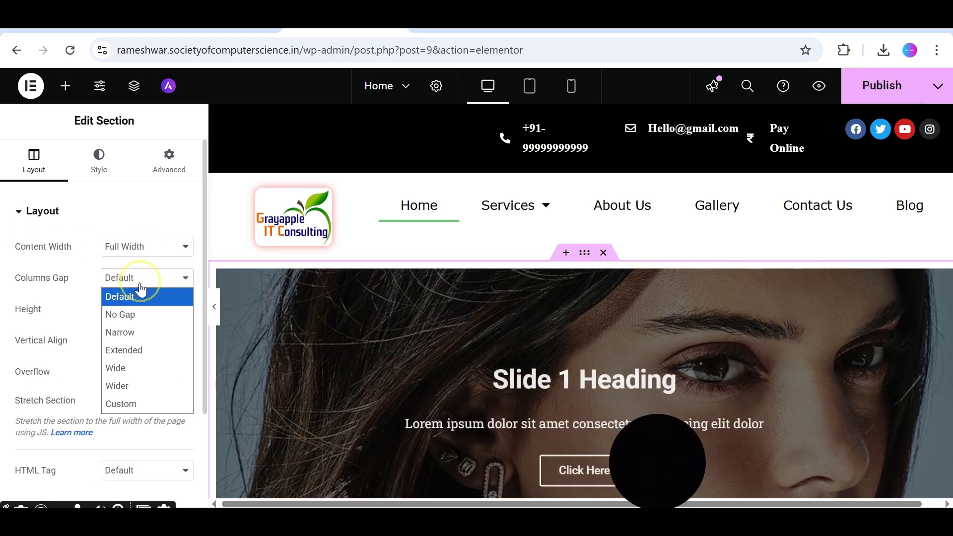
{"action": "left_click", "coordinate": [144, 313]}
{"action": "left_click", "coordinate": [175, 403]}
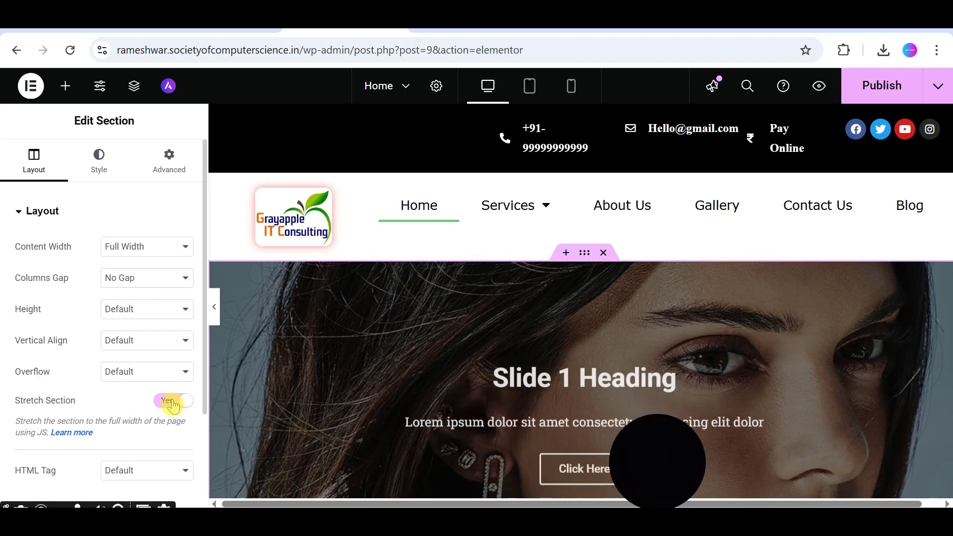
{"action": "left_click", "coordinate": [868, 94]}
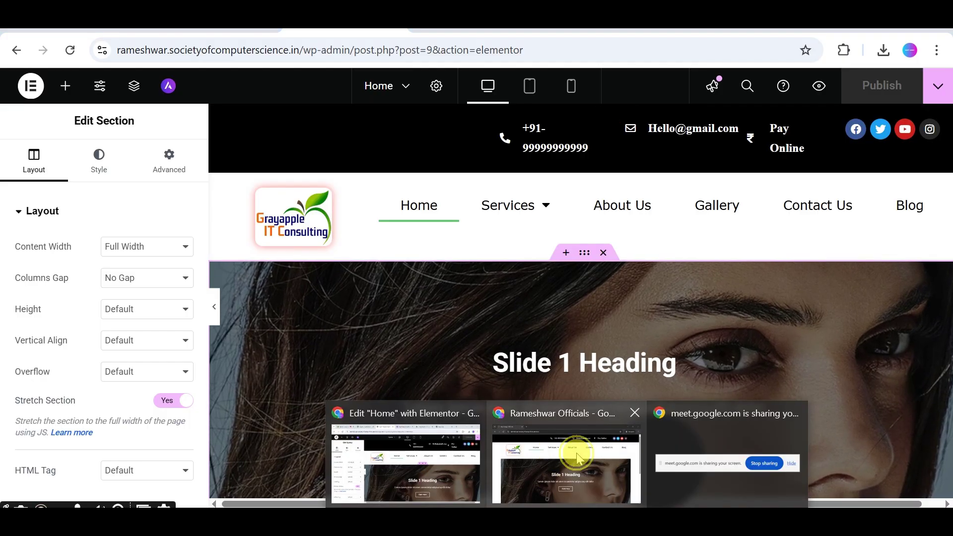
Step: Reload the live Home page in the incognito window, check the slider's width and spacing, and return to the Elementor editor
{"action": "left_click", "coordinate": [553, 488]}
{"action": "left_click", "coordinate": [317, 54]}
{"action": "key", "text": "Return"}
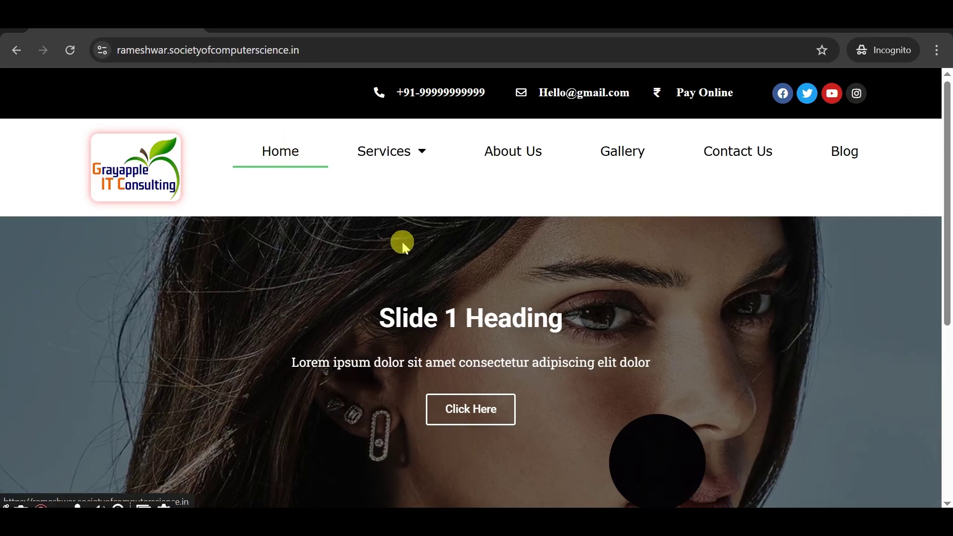
{"action": "scroll", "coordinate": [403, 244], "scroll_direction": "down", "scroll_amount": 3}
{"action": "scroll", "coordinate": [403, 243], "scroll_direction": "up", "scroll_amount": 3}
{"action": "left_click_drag", "start_coordinate": [634, 456], "coordinate": [905, 496]}
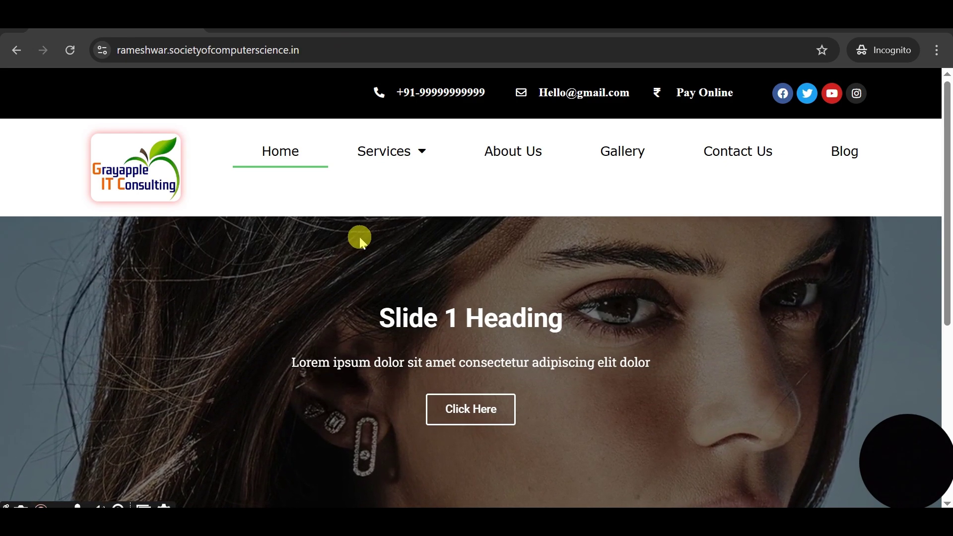
{"action": "scroll", "coordinate": [605, 308], "scroll_direction": "down", "scroll_amount": 3}
{"action": "scroll", "coordinate": [606, 308], "scroll_direction": "up", "scroll_amount": 3}
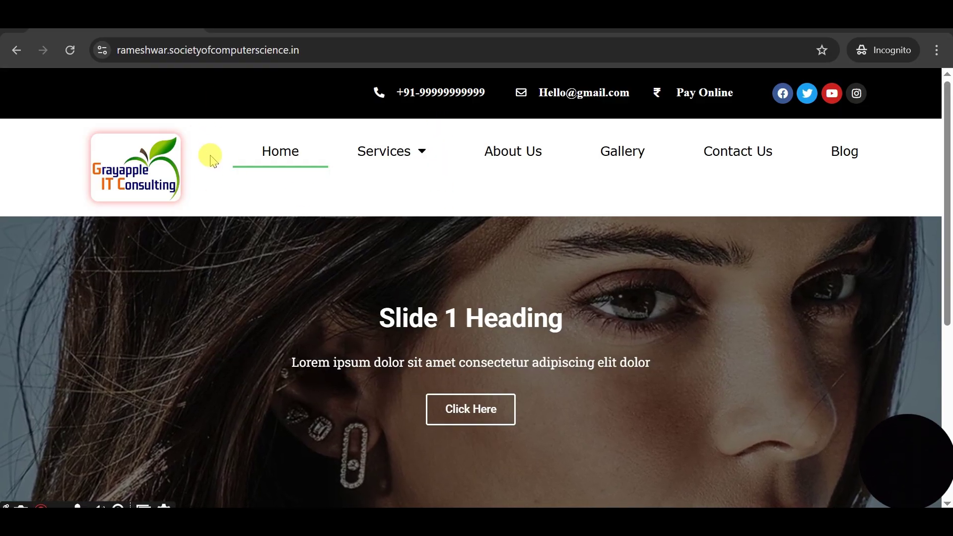
{"action": "scroll", "coordinate": [330, 283], "scroll_direction": "down", "scroll_amount": 2}
{"action": "scroll", "coordinate": [319, 268], "scroll_direction": "up", "scroll_amount": 2}
{"action": "mouse_move", "coordinate": [485, 502]}
{"action": "left_click", "coordinate": [411, 472]}
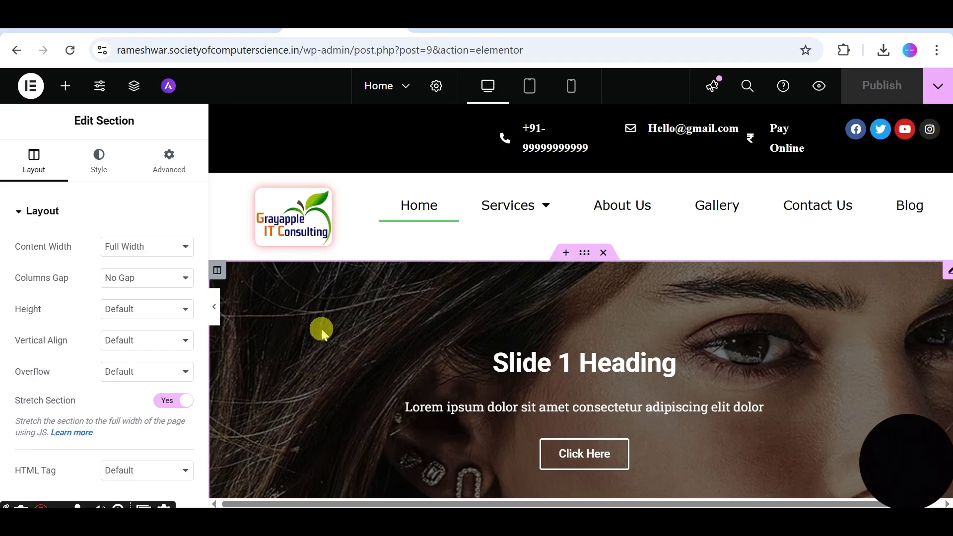
Step: Open the content of the slider's first slide and change its title to "Best Jewellery Shop"
{"action": "left_click_drag", "start_coordinate": [712, 392], "coordinate": [653, 336]}
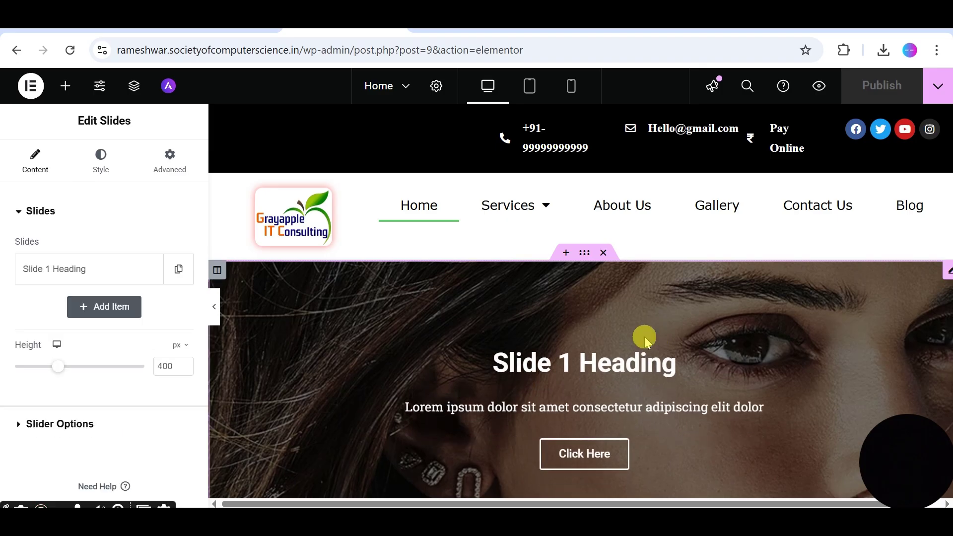
{"action": "left_click", "coordinate": [102, 175]}
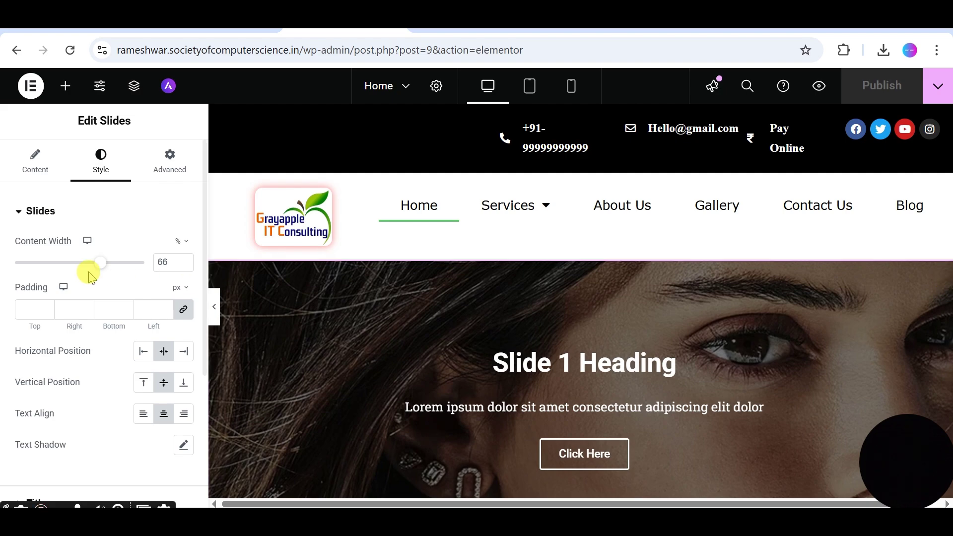
{"action": "left_click", "coordinate": [36, 169]}
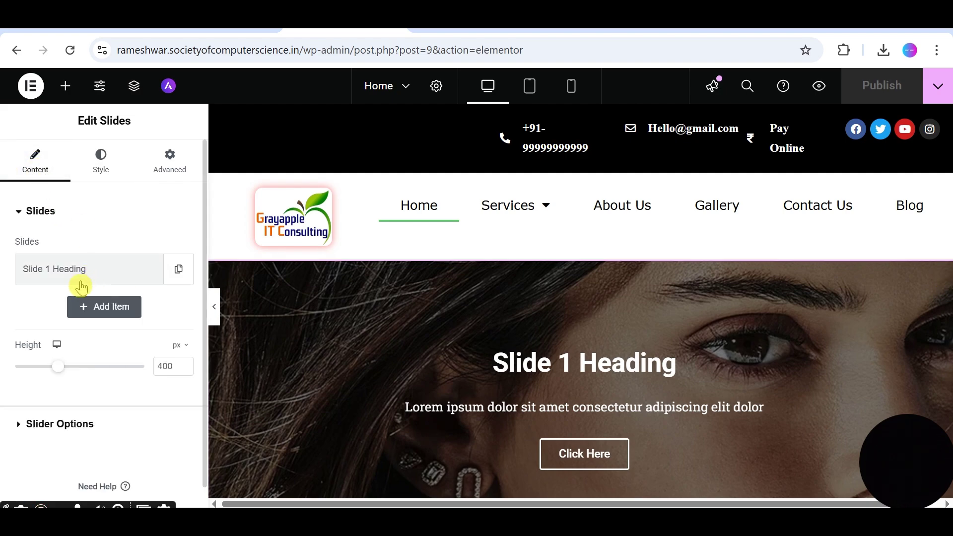
{"action": "left_click", "coordinate": [62, 277]}
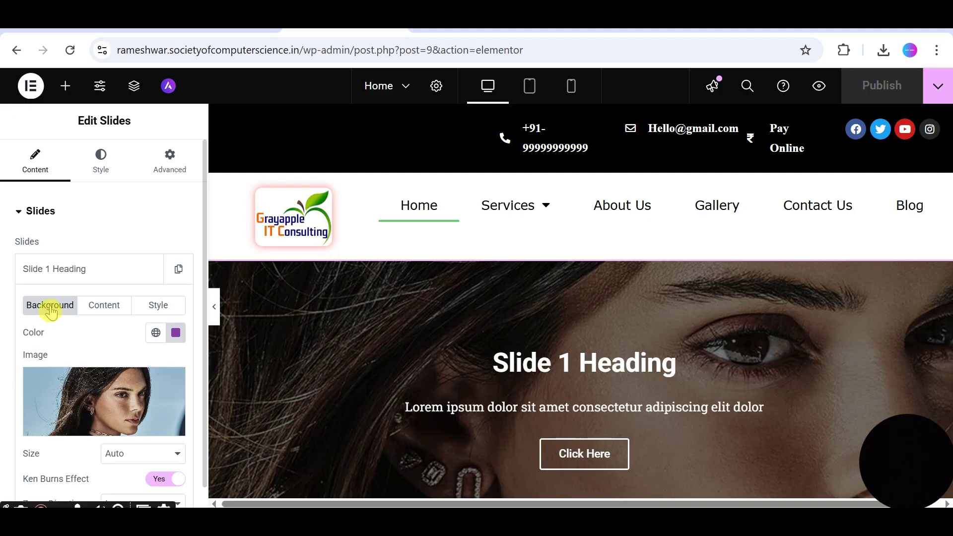
{"action": "left_click", "coordinate": [114, 350]}
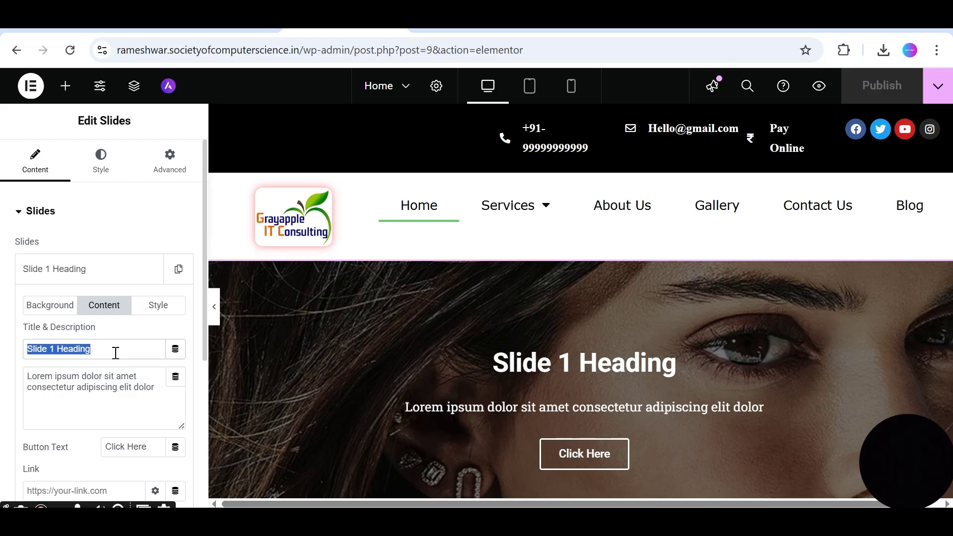
{"action": "type", "text": "B"}
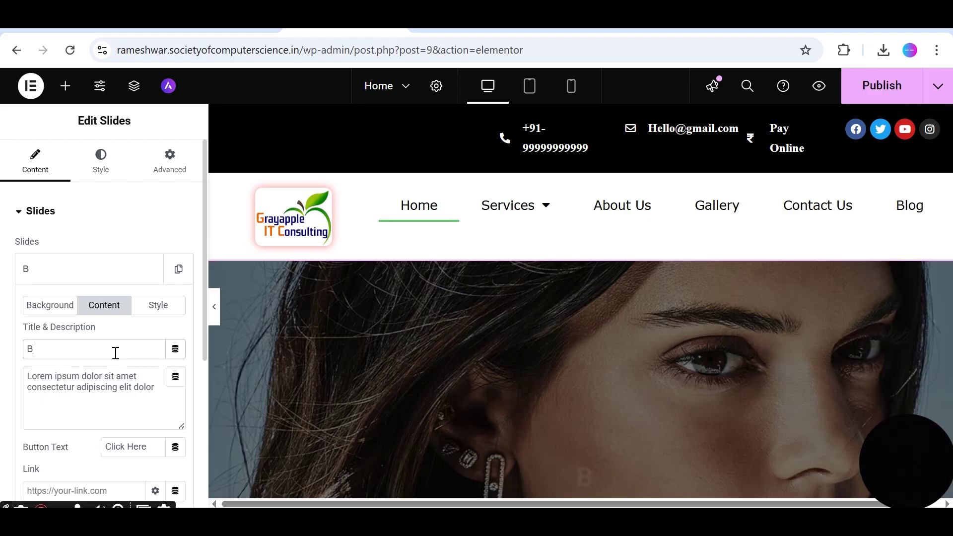
{"action": "type", "text": "est Jewel"}
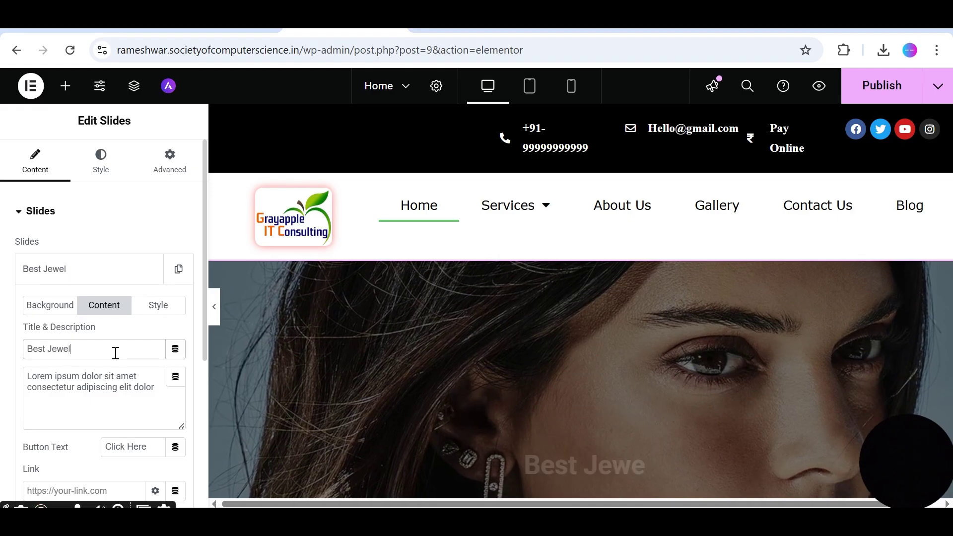
{"action": "type", "text": "lery Shop"}
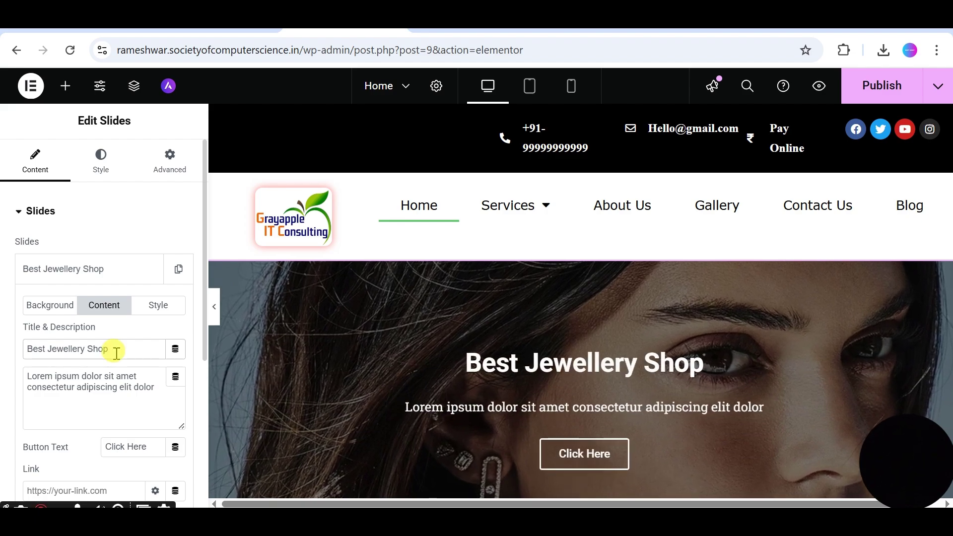
Step: Replace the slide's description with "You Can Buy Here Like: Ear Tops, Nose Rings, Rings" and publish the page
{"action": "left_click", "coordinate": [126, 405]}
{"action": "key", "text": "ctrl+a"}
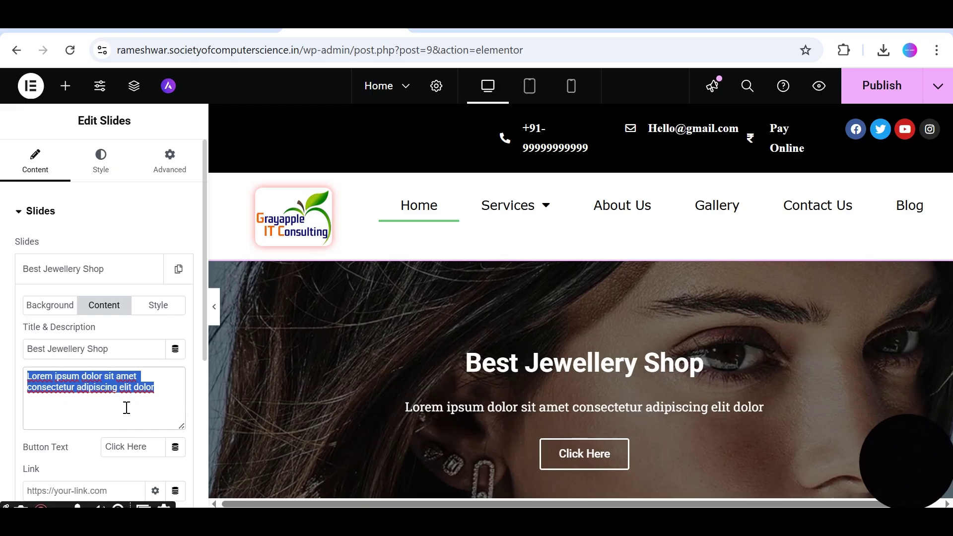
{"action": "type", "text": "Yo"}
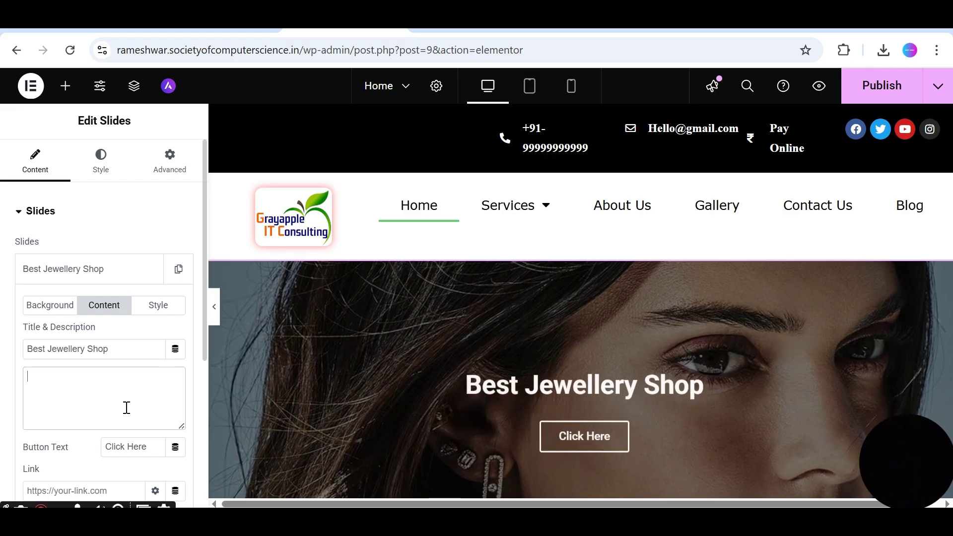
{"action": "type", "text": "u Ca"}
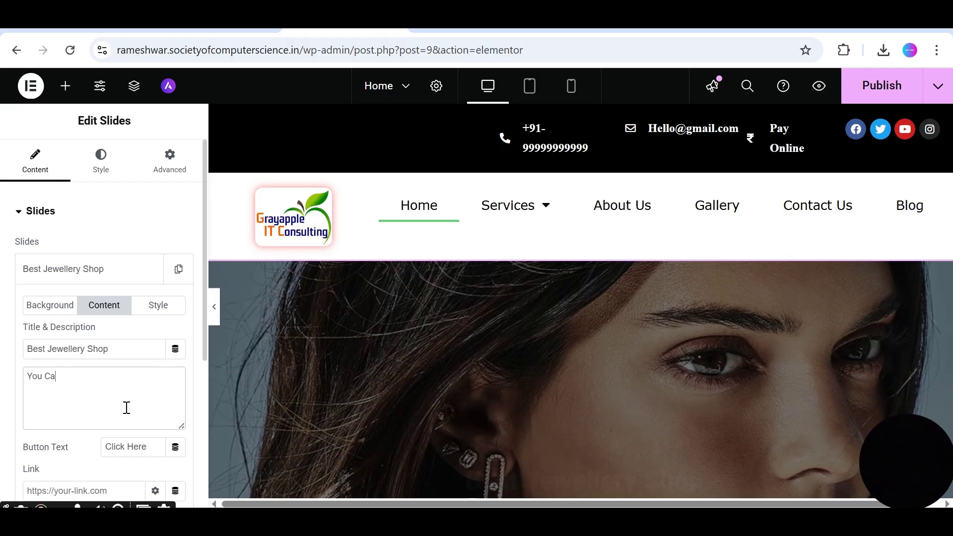
{"action": "type", "text": "n Buy Here"}
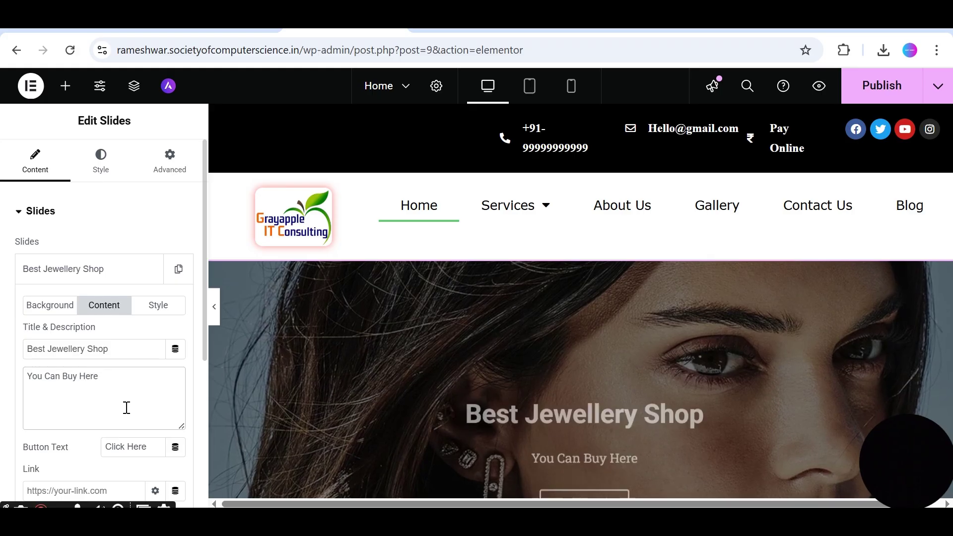
{"action": "type", "text": " Like"}
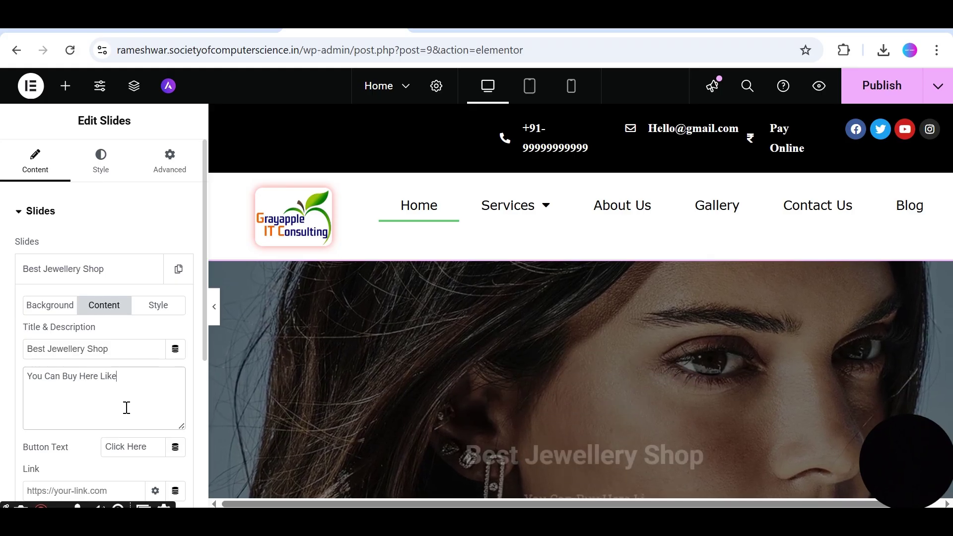
{"action": "type", "text": ": "}
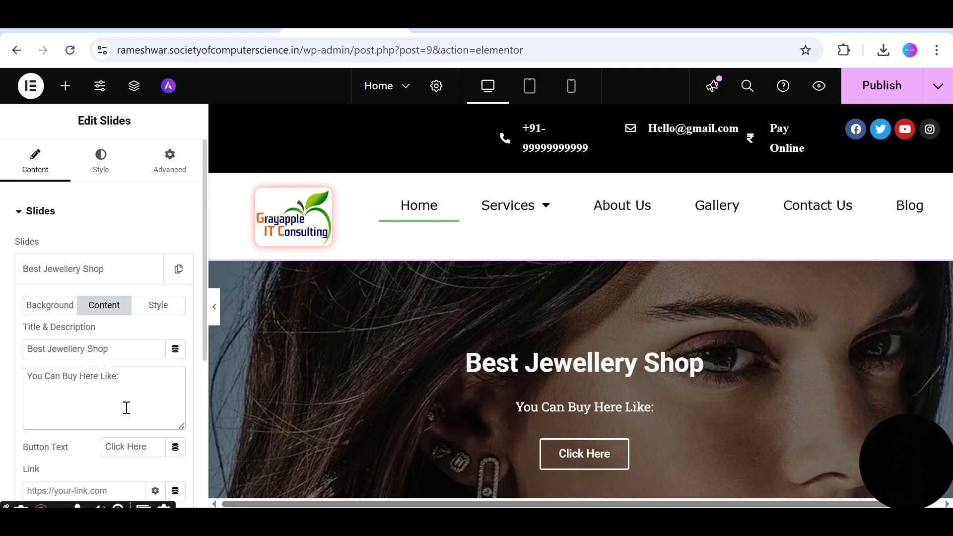
{"action": "type", "text": "Ear Tops"}
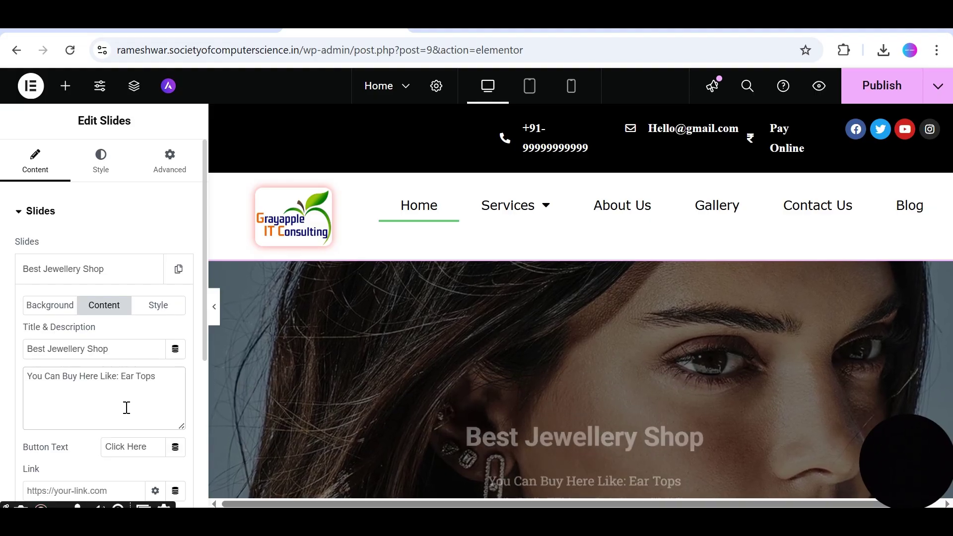
{"action": "type", "text": ", Nose Ri"}
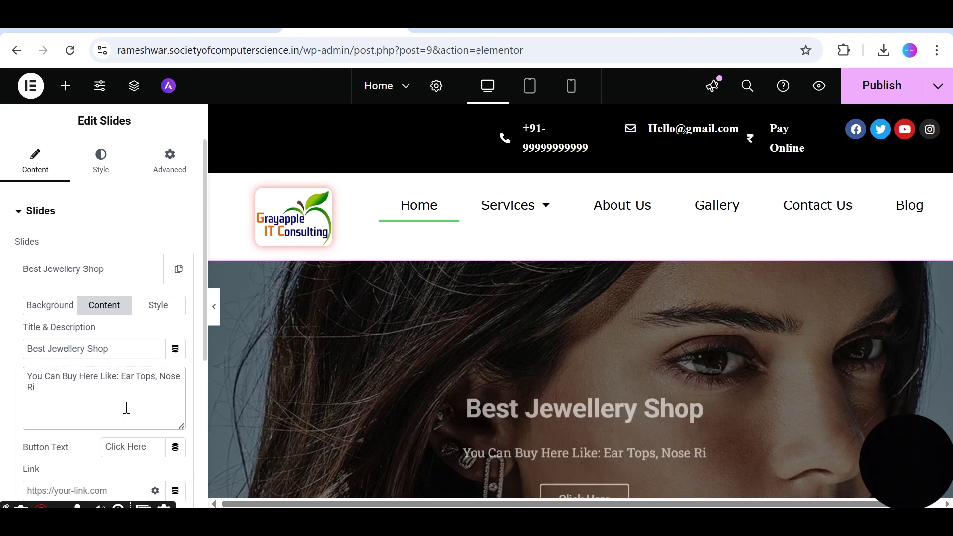
{"action": "type", "text": "ngs,"}
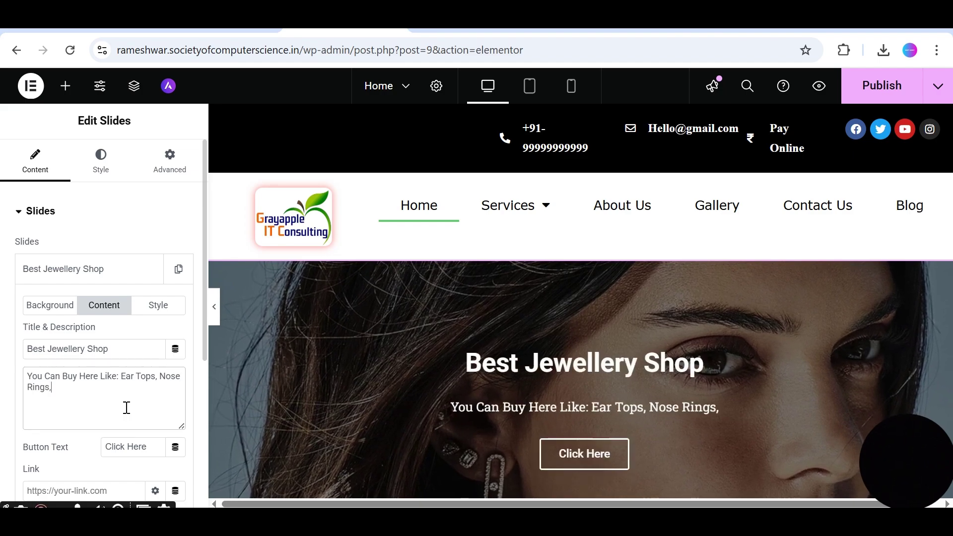
{"action": "type", "text": " Rings"}
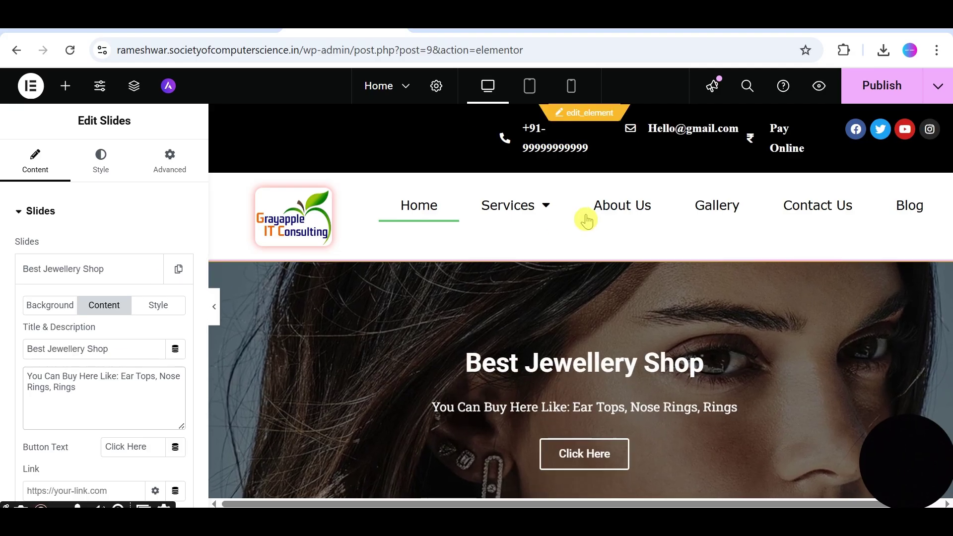
{"action": "left_click", "coordinate": [883, 99]}
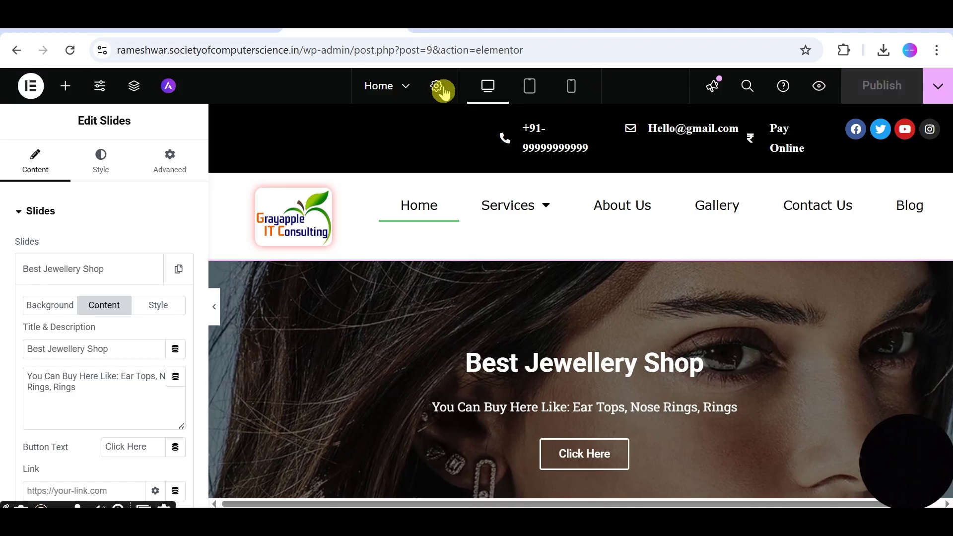
Step: Set the first slide's button text to "Shop Now"
{"action": "scroll", "coordinate": [124, 385], "scroll_direction": "down", "scroll_amount": 3}
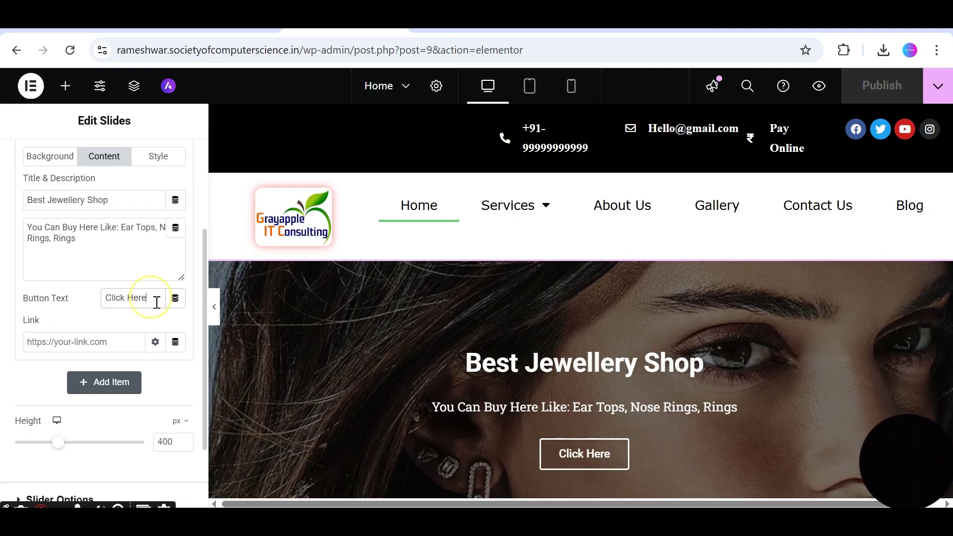
{"action": "type", "text": "Buy Now"}
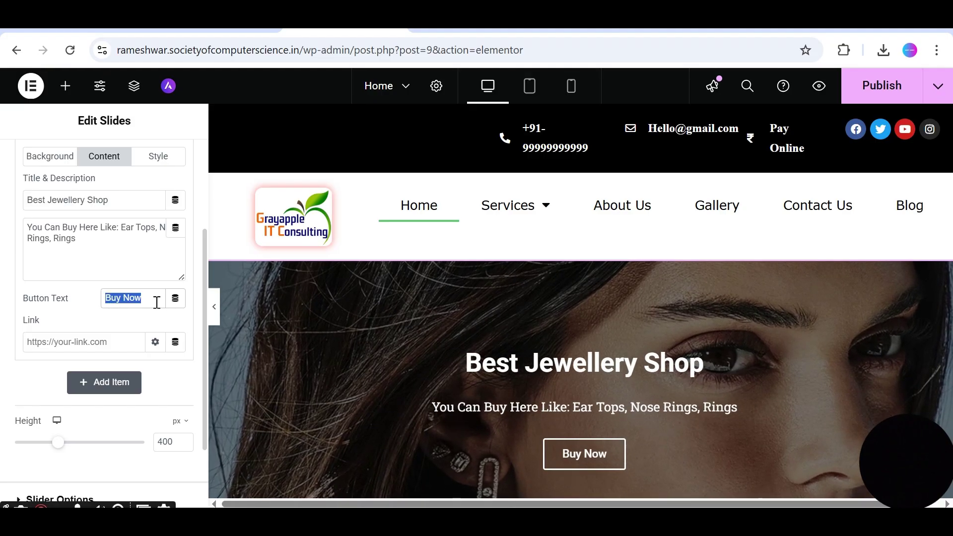
{"action": "type", "text": "Shop Now"}
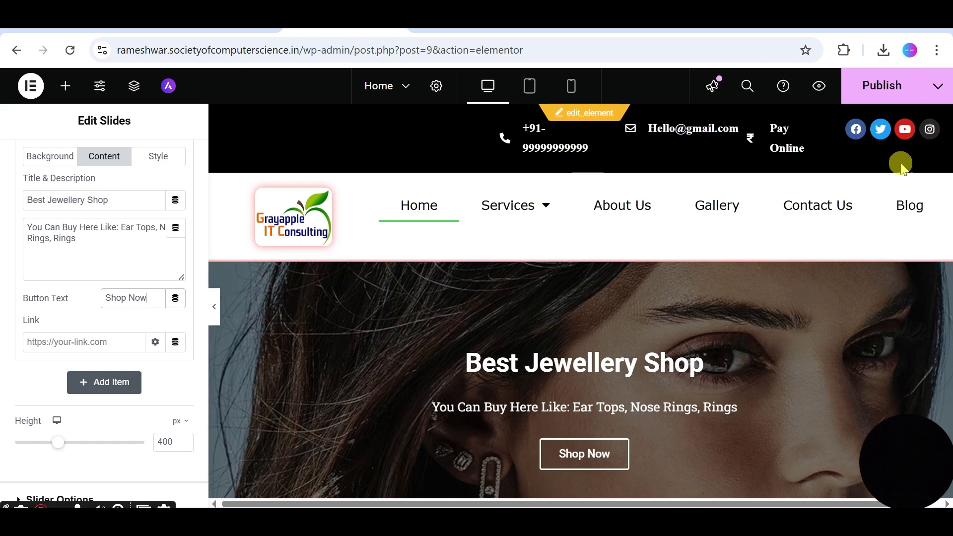
Step: Open the Services 1 page of the live site in the incognito window and copy its web address
{"action": "key", "text": "ctrl+t"}
{"action": "left_click", "coordinate": [772, 19]}
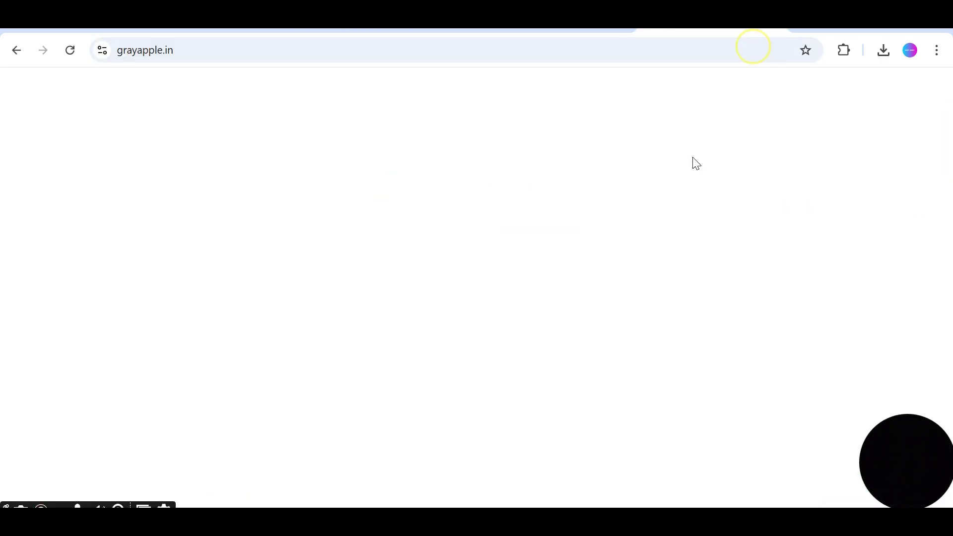
{"action": "mouse_move", "coordinate": [567, 521]}
{"action": "left_click", "coordinate": [580, 472]}
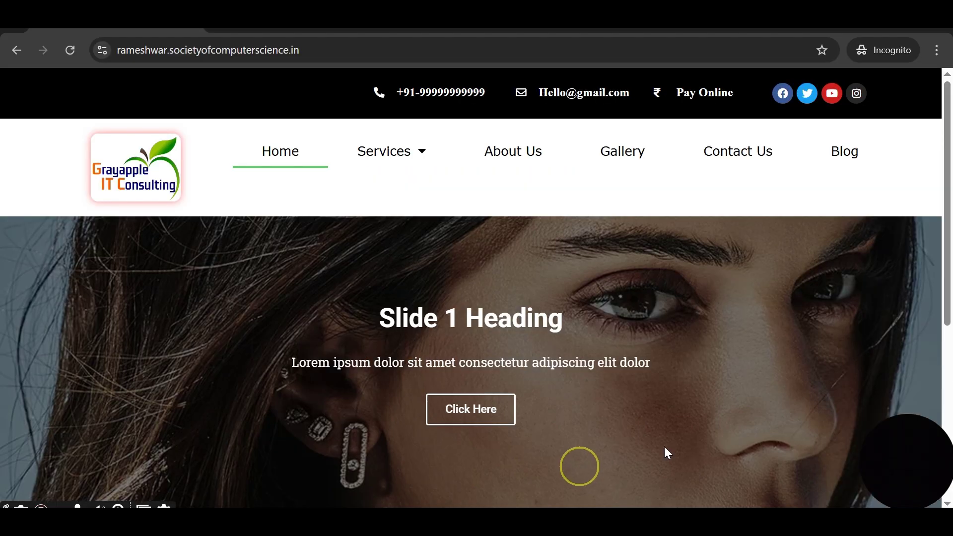
{"action": "mouse_move", "coordinate": [394, 157]}
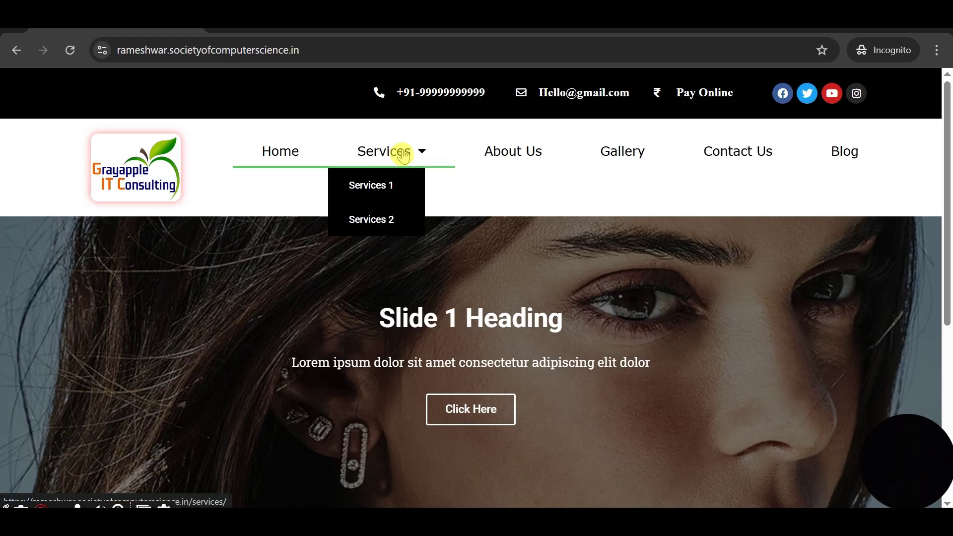
{"action": "left_click", "coordinate": [389, 187]}
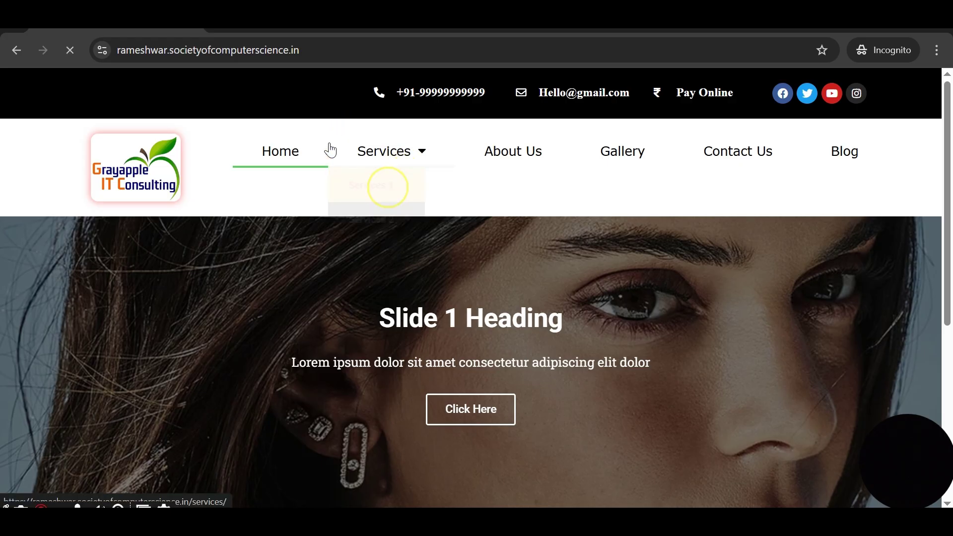
{"action": "left_click", "coordinate": [320, 49]}
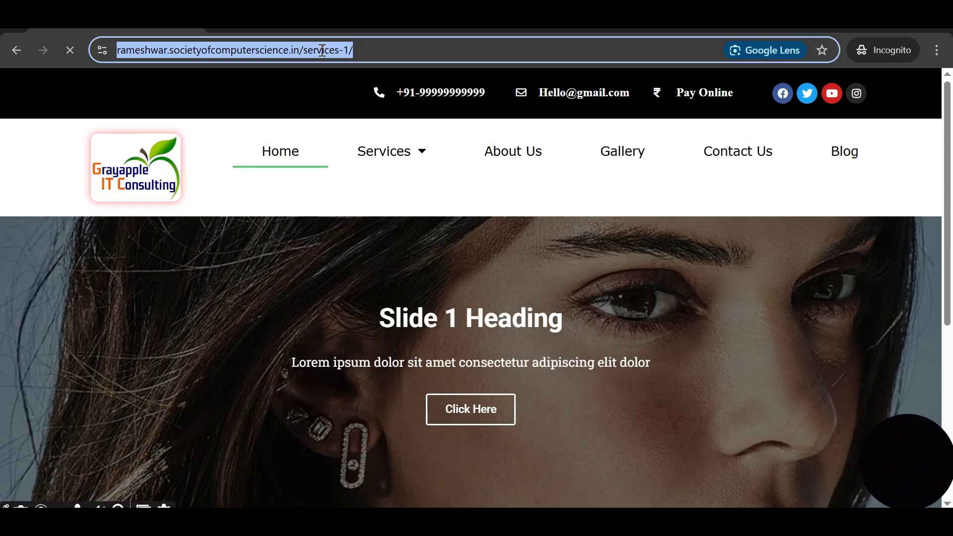
{"action": "left_click", "coordinate": [390, 48]}
{"action": "key", "text": "ctrl+a"}
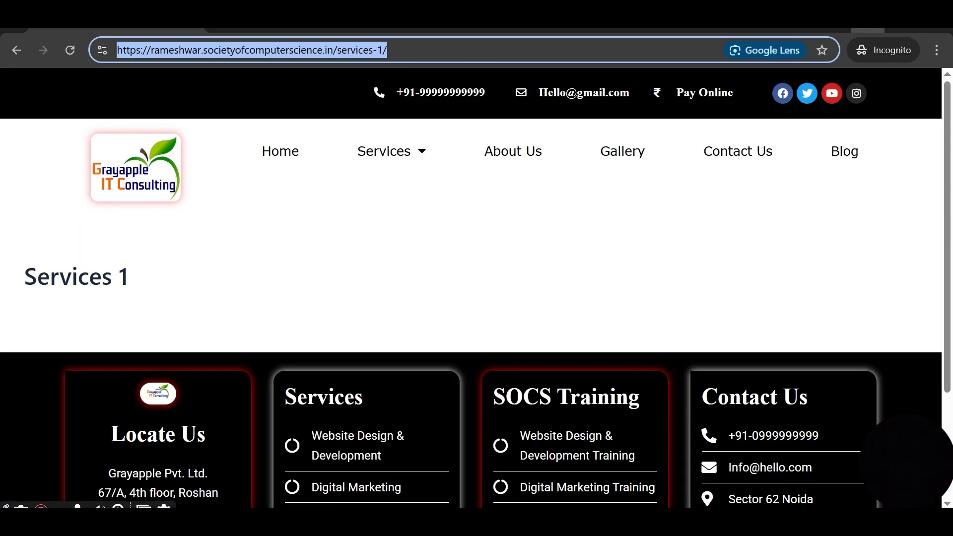
Step: Return to the Elementor editor, paste the Services 1 page address as the first slide's link, and publish the page
{"action": "left_click", "coordinate": [867, 21]}
{"action": "left_click", "coordinate": [408, 21]}
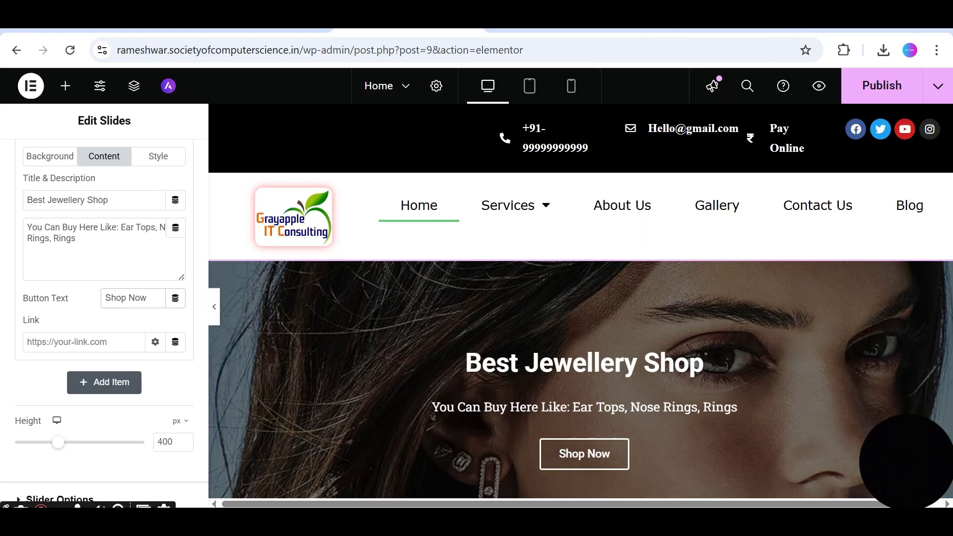
{"action": "left_click", "coordinate": [74, 341]}
{"action": "key", "text": "ctrl+v"}
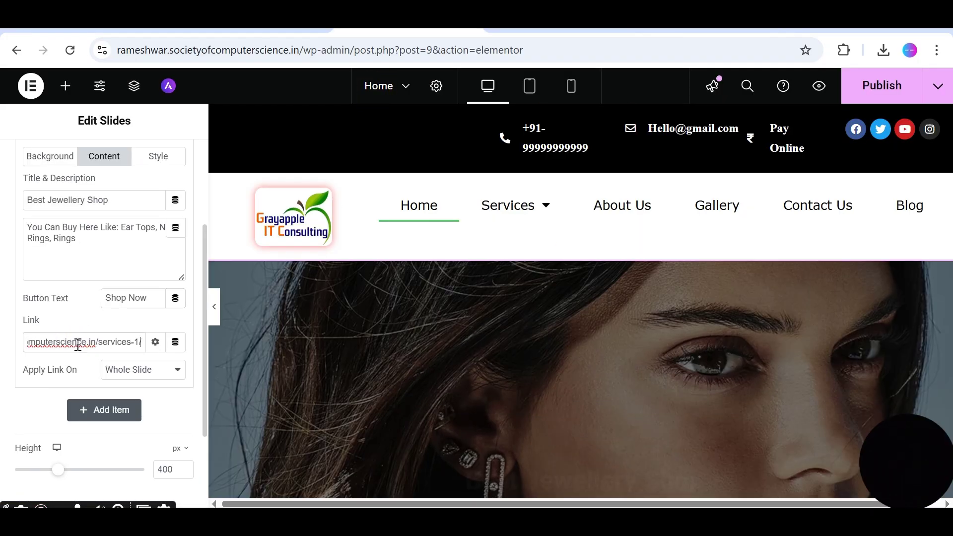
{"action": "left_click", "coordinate": [879, 94]}
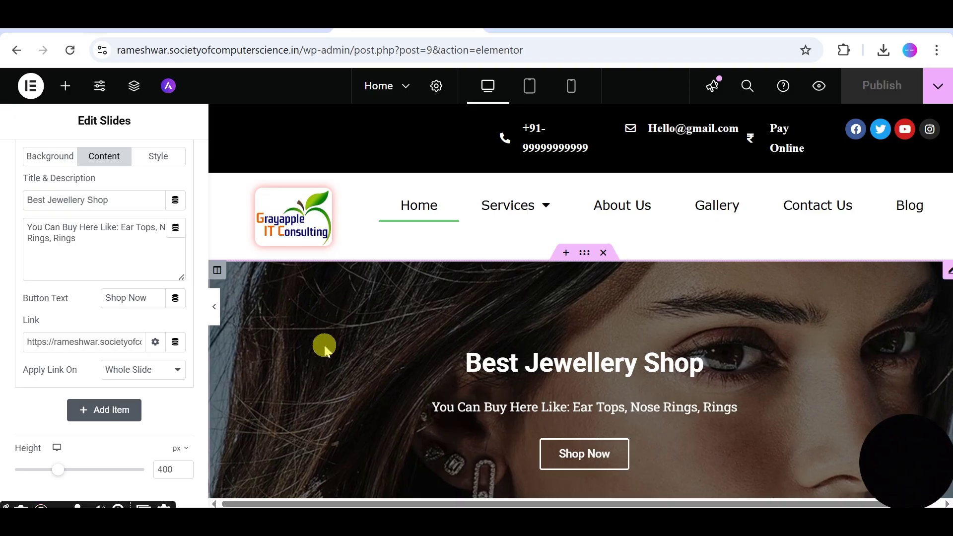
Step: Choose Whole Slide as the area the first slide's link applies to and review the slide in the preview
{"action": "left_click", "coordinate": [151, 369]}
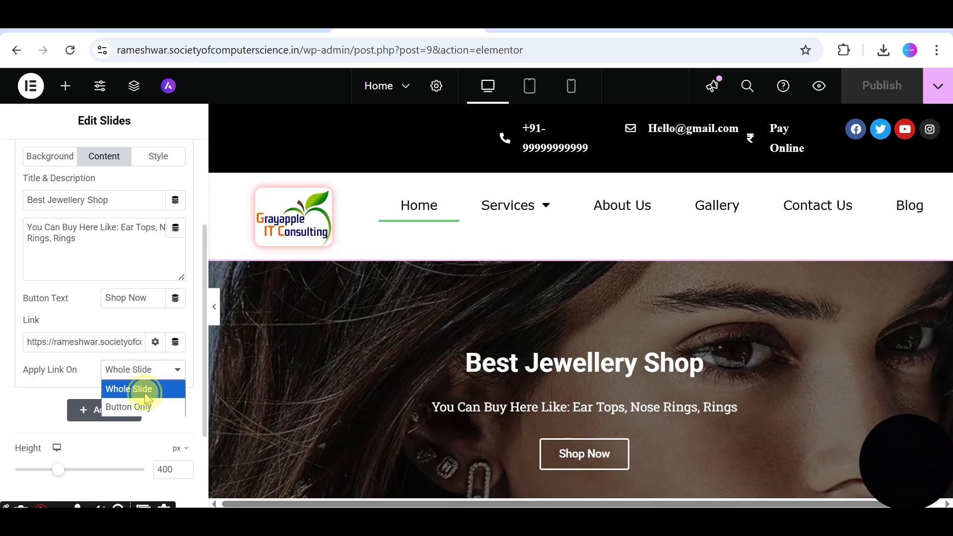
{"action": "left_click", "coordinate": [145, 390]}
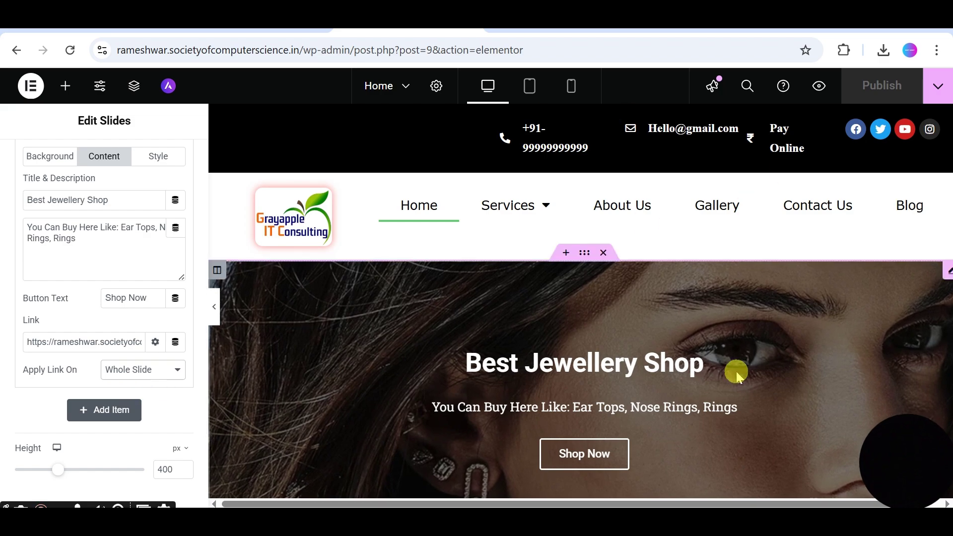
{"action": "scroll", "coordinate": [734, 369], "scroll_direction": "down", "scroll_amount": 3}
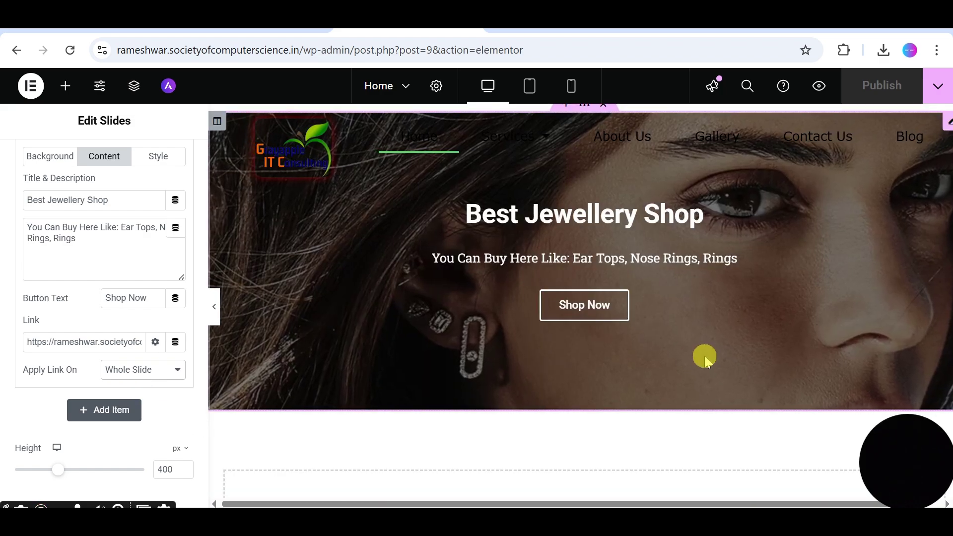
{"action": "scroll", "coordinate": [705, 358], "scroll_direction": "up", "scroll_amount": 3}
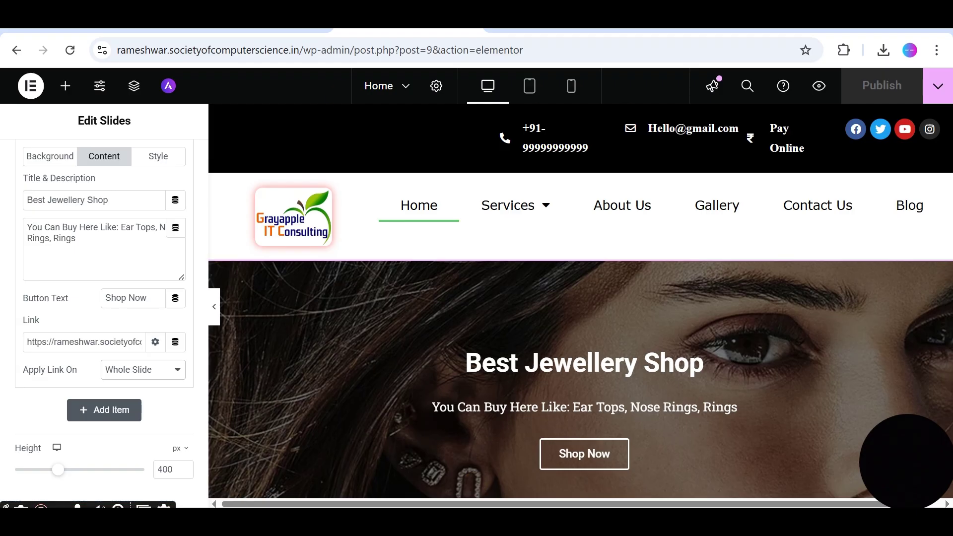
Step: Reopen the live Home page in the incognito window, check the updated jewellery slide, and return to the Elementor editor
{"action": "left_click", "coordinate": [129, 20]}
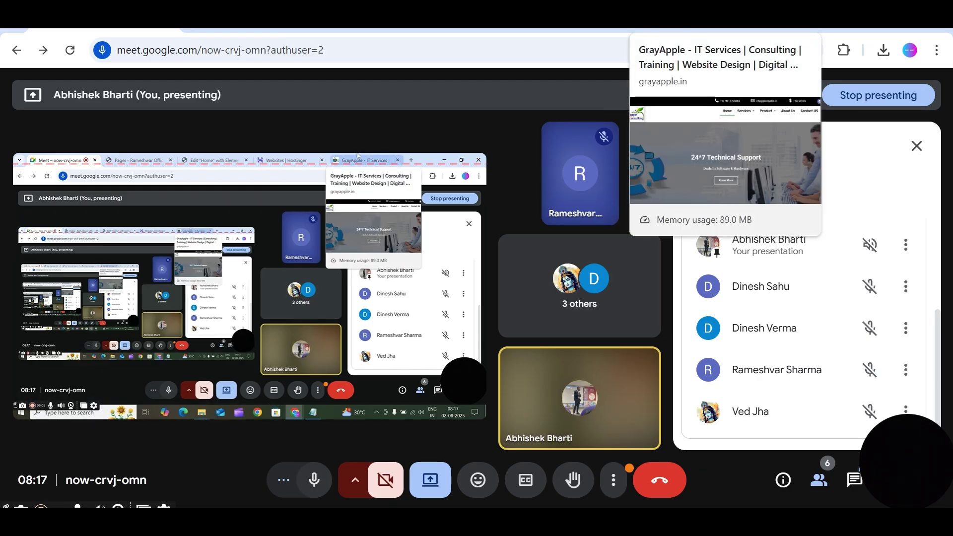
{"action": "mouse_move", "coordinate": [571, 521]}
{"action": "left_click", "coordinate": [623, 460]}
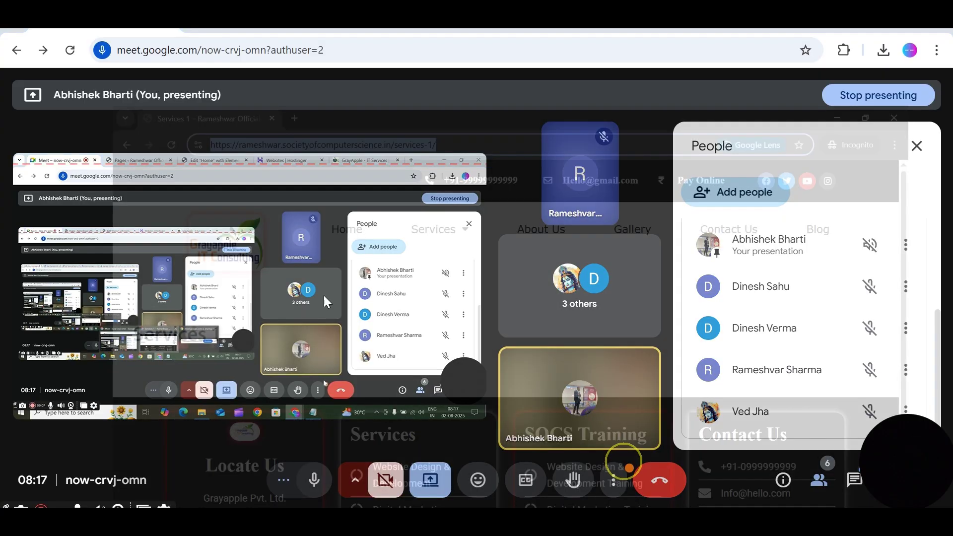
{"action": "left_click", "coordinate": [283, 162]}
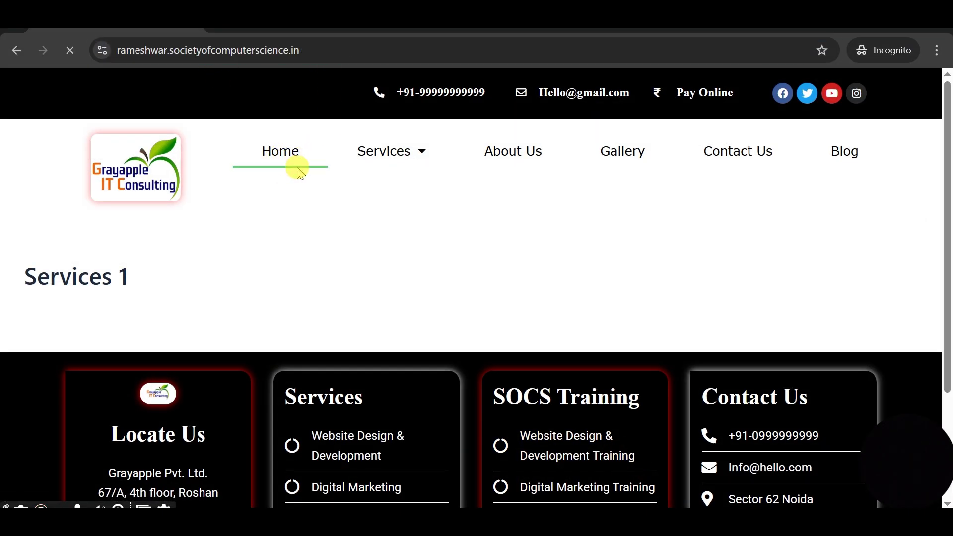
{"action": "scroll", "coordinate": [645, 298], "scroll_direction": "down", "scroll_amount": 3}
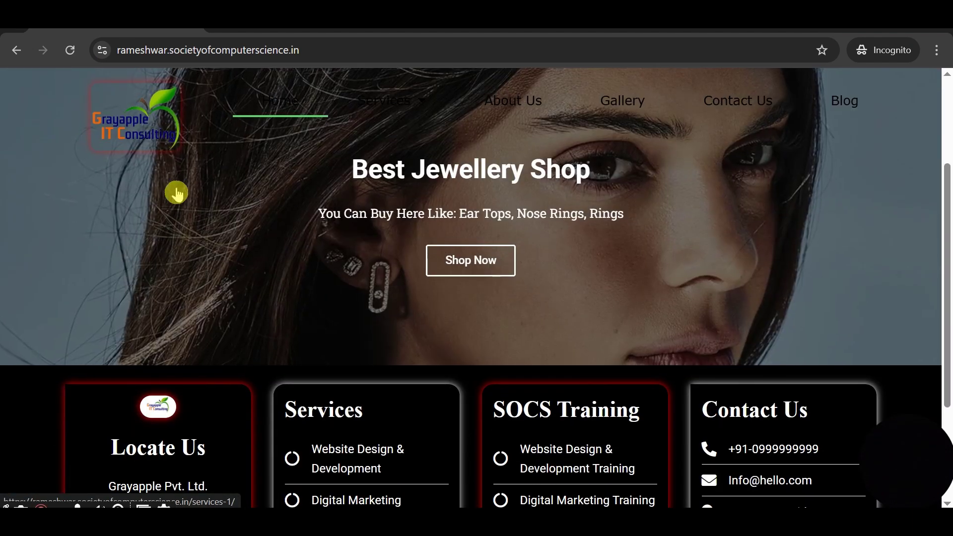
{"action": "scroll", "coordinate": [546, 283], "scroll_direction": "up", "scroll_amount": 3}
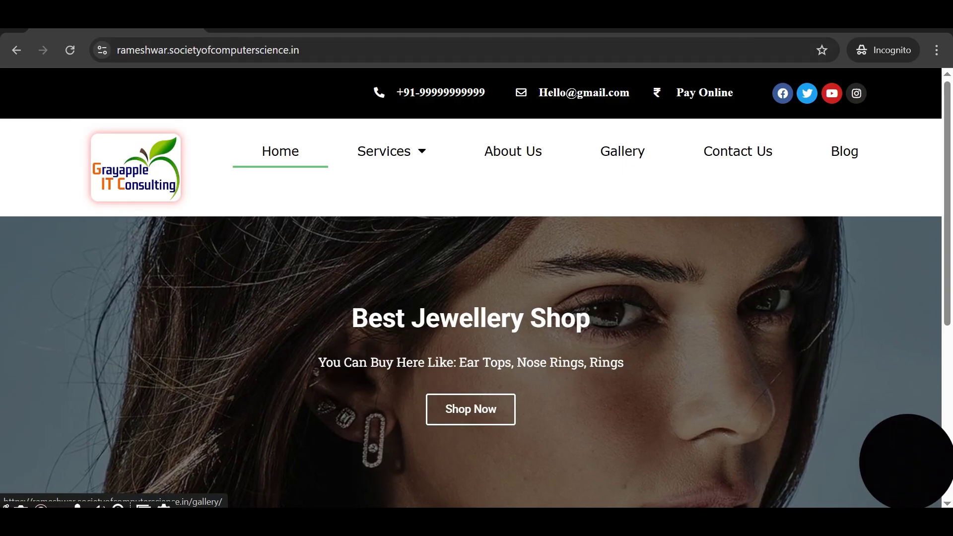
{"action": "key", "text": "alt+Tab"}
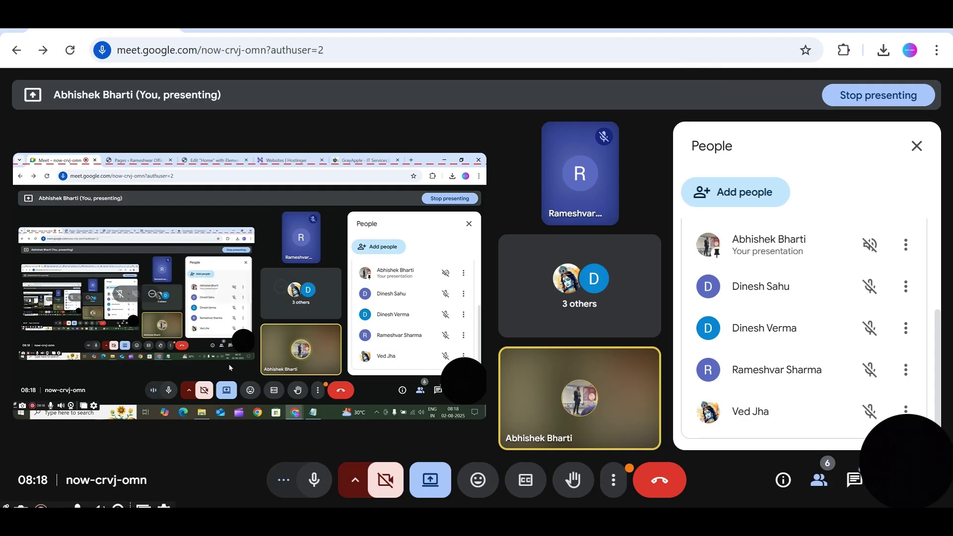
{"action": "key", "text": "alt+Tab"}
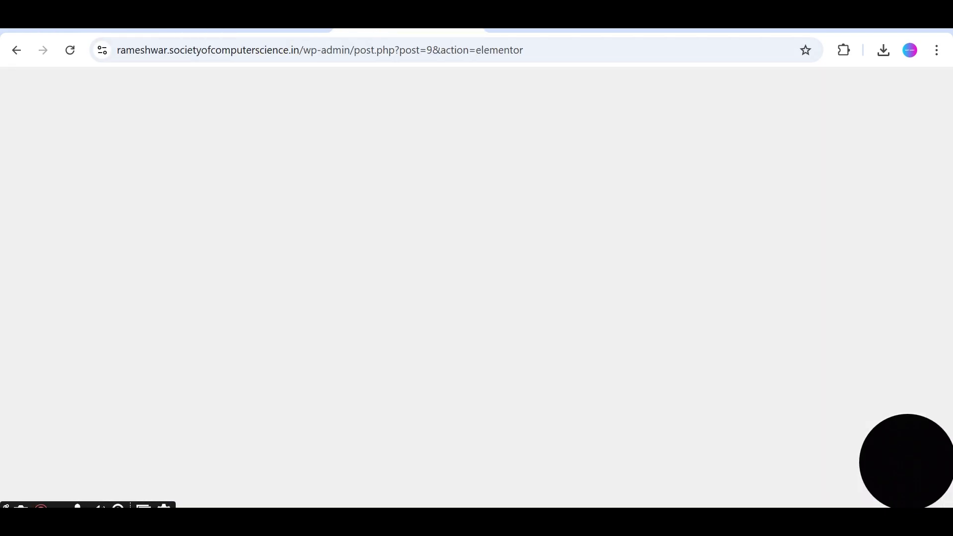
Step: Add a single-column section below the slider and place a Heading widget in it
{"action": "scroll", "coordinate": [549, 305], "scroll_direction": "down", "scroll_amount": 2}
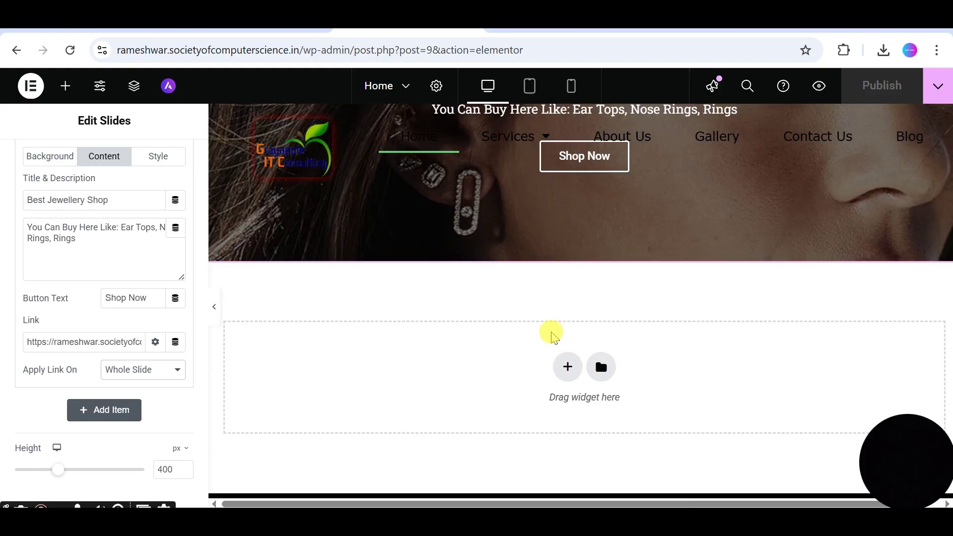
{"action": "left_click", "coordinate": [567, 366]}
{"action": "left_click", "coordinate": [380, 397]}
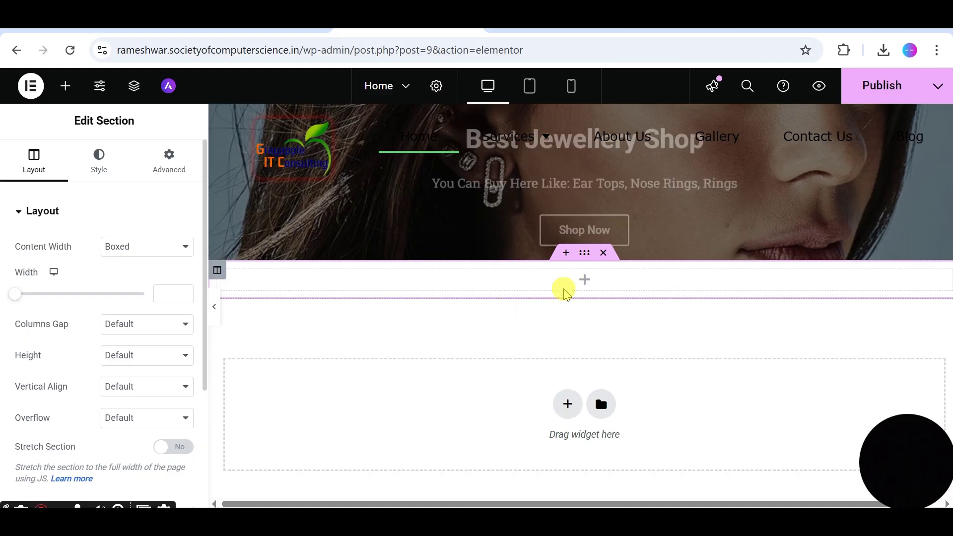
{"action": "left_click", "coordinate": [584, 282]}
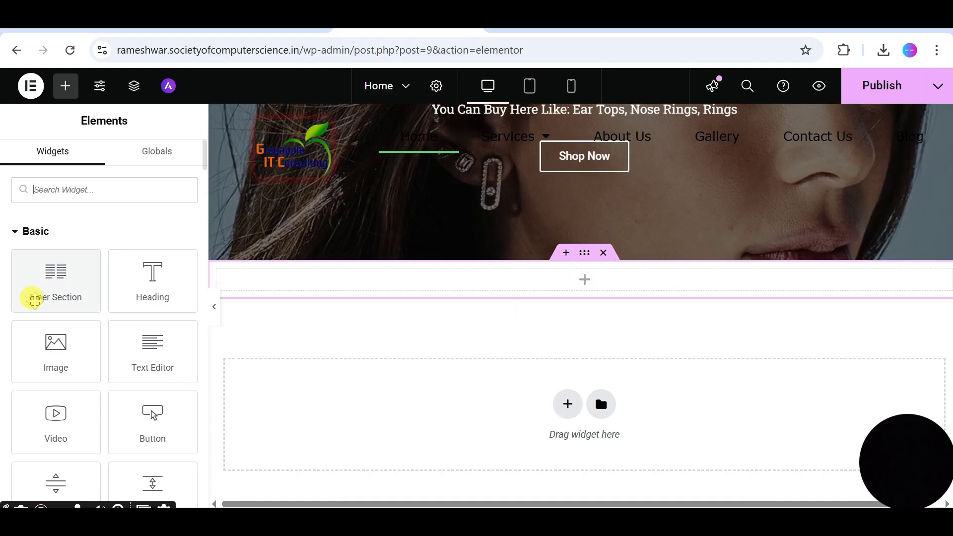
{"action": "left_click_drag", "start_coordinate": [136, 282], "coordinate": [438, 293]}
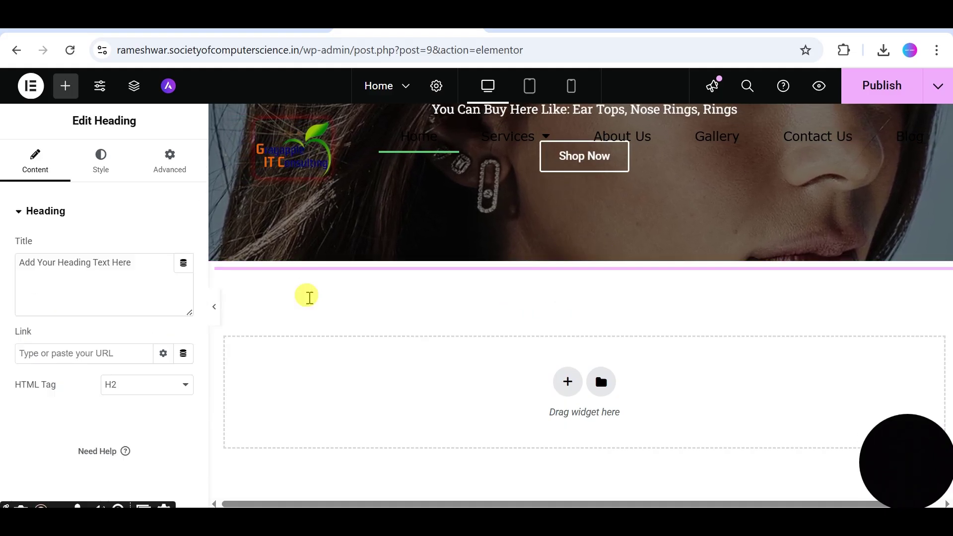
Step: Replace the new heading's title with "Our Products"
{"action": "left_click", "coordinate": [113, 278]}
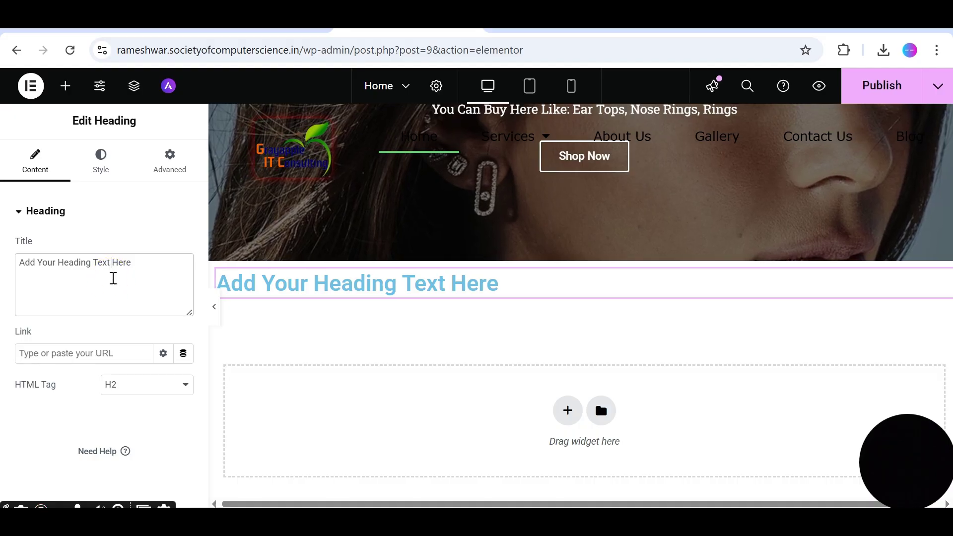
{"action": "key", "text": "ctrl+a"}
{"action": "type", "text": "Ou"}
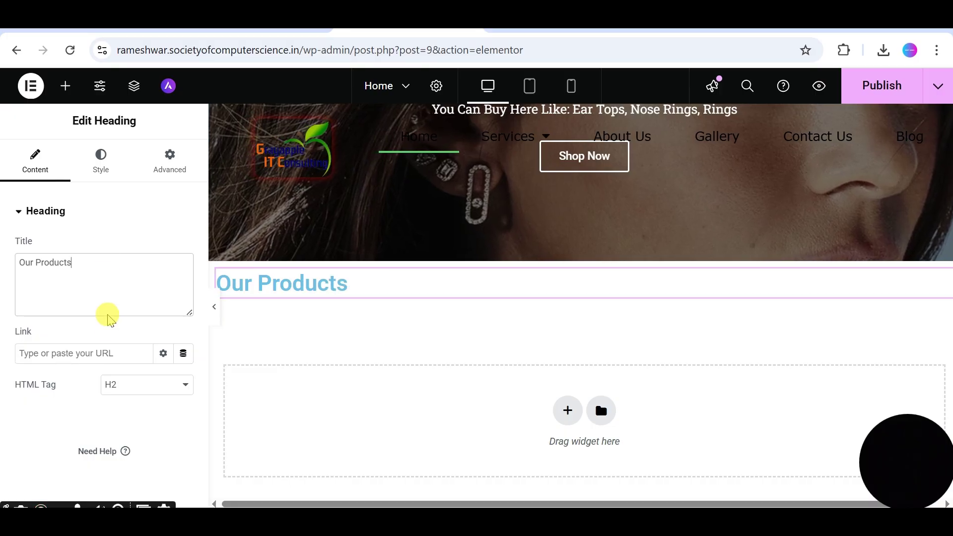
Step: Center the "Our Products" heading and set its typography to the Ranchers font at 40 px
{"action": "left_click", "coordinate": [102, 160]}
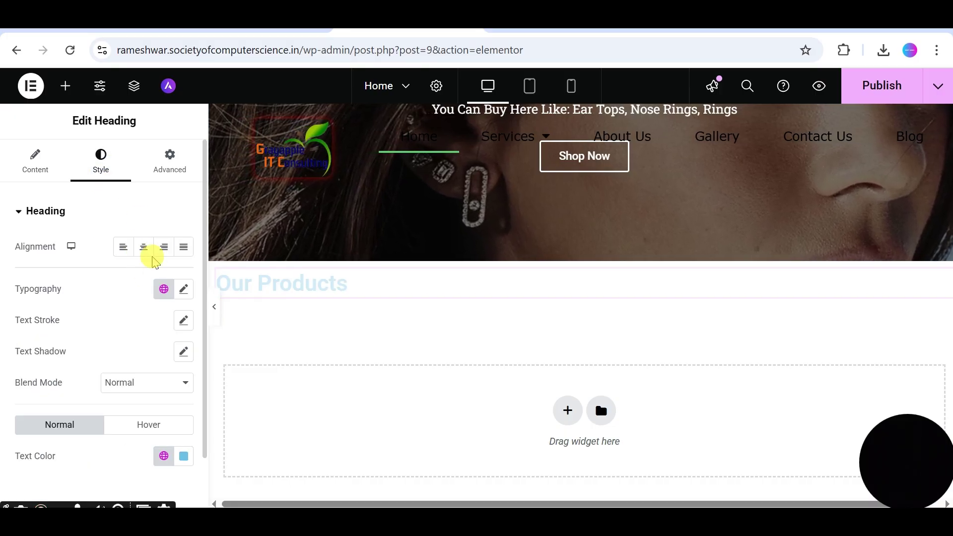
{"action": "left_click", "coordinate": [144, 247]}
{"action": "left_click", "coordinate": [183, 291]}
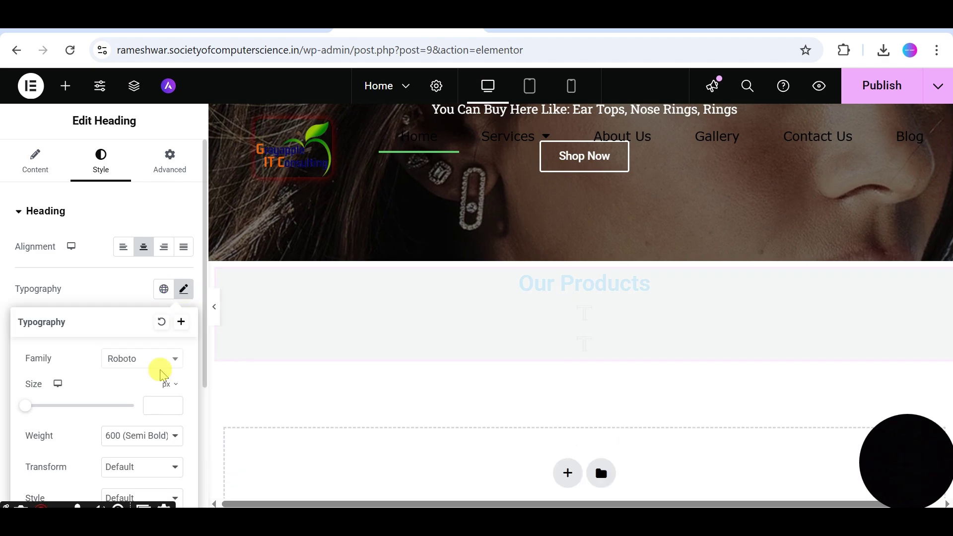
{"action": "left_click", "coordinate": [155, 368]}
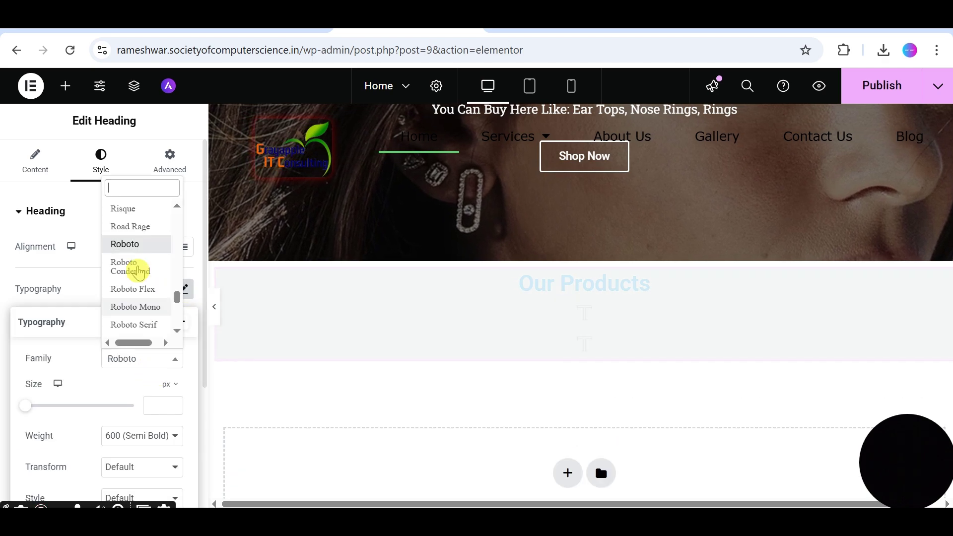
{"action": "scroll", "coordinate": [142, 253], "scroll_direction": "up", "scroll_amount": 8}
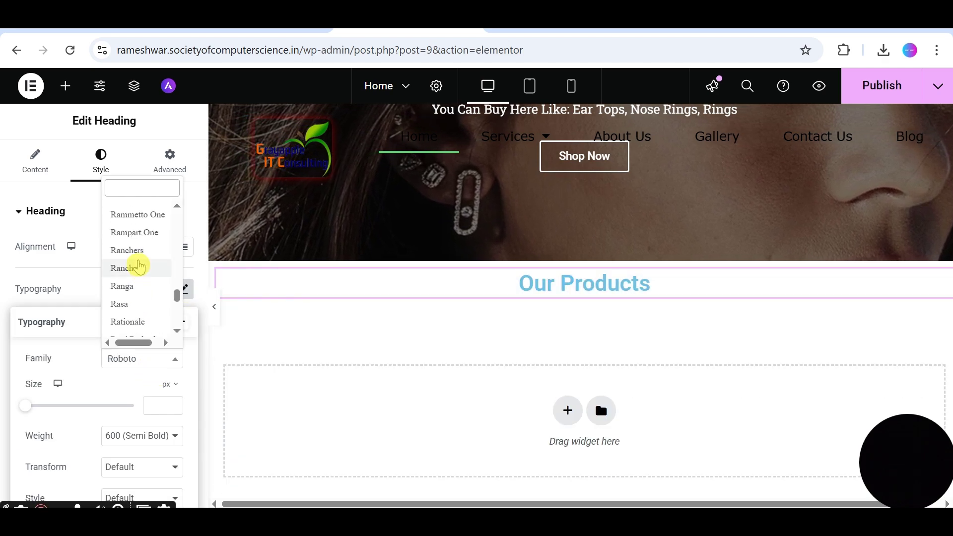
{"action": "left_click", "coordinate": [135, 259]}
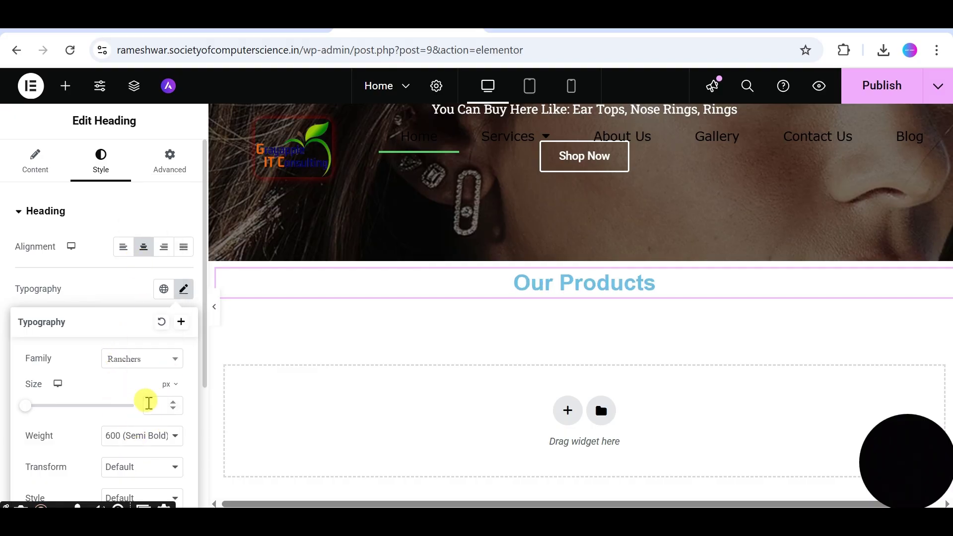
{"action": "type", "text": "40"}
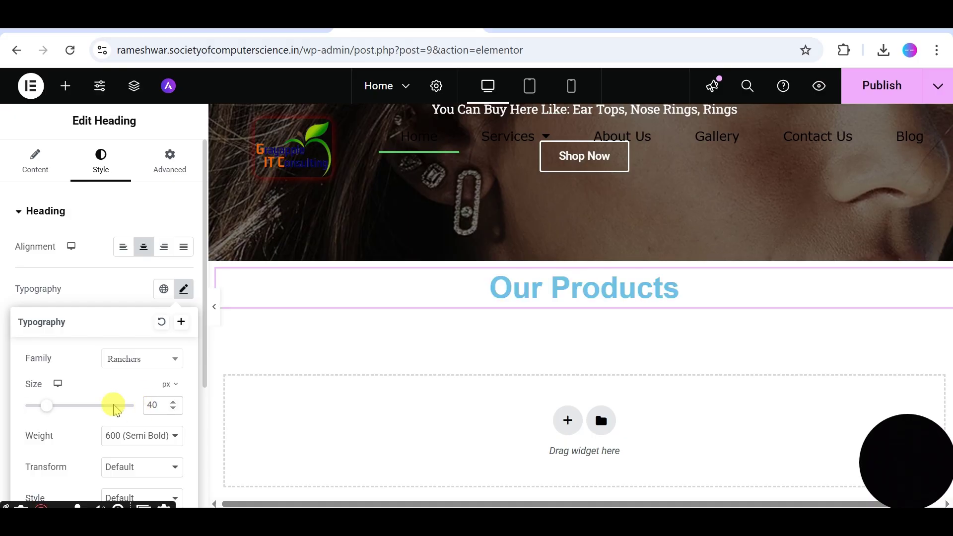
Step: Set the "Our Products" heading's text color to a bright golden orange
{"action": "left_click", "coordinate": [103, 213]}
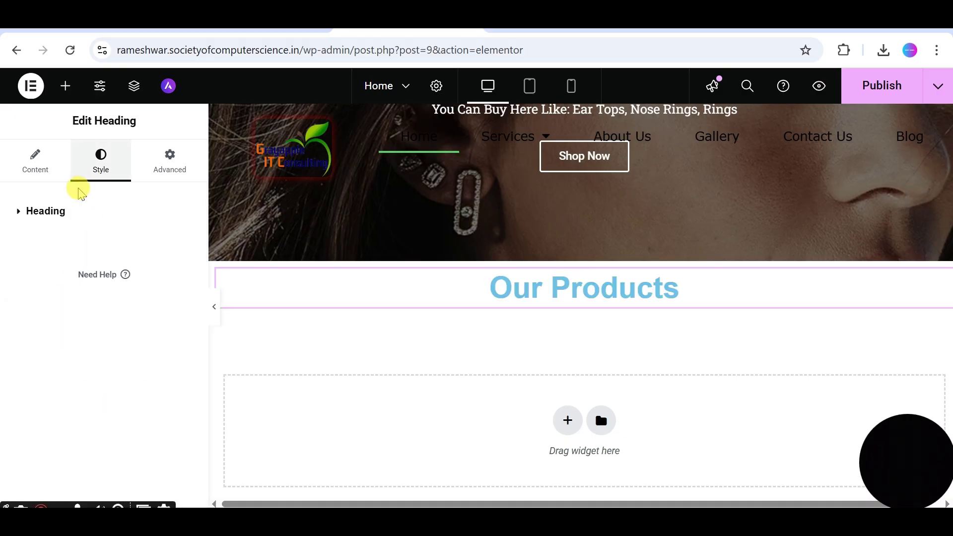
{"action": "left_click", "coordinate": [46, 212]}
{"action": "left_click", "coordinate": [177, 455]}
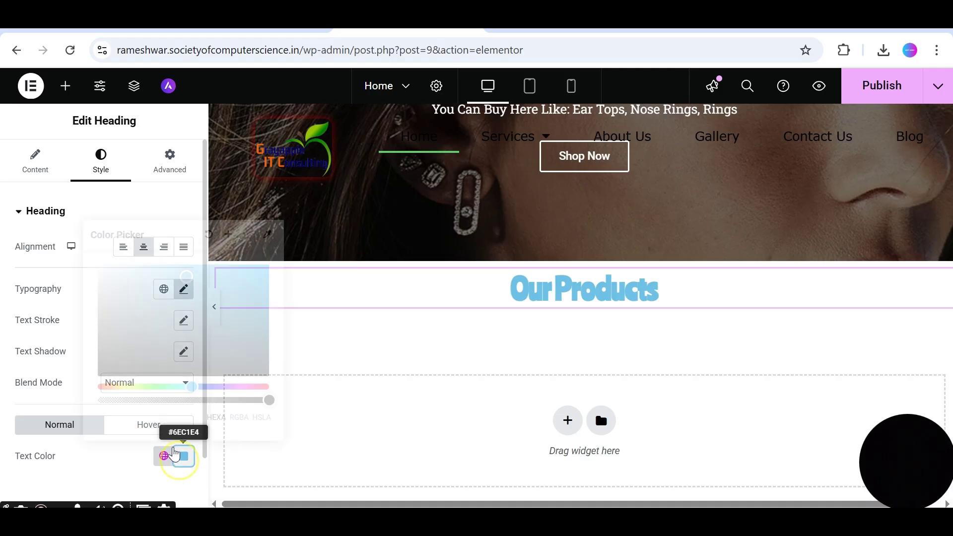
{"action": "left_click", "coordinate": [116, 386]}
{"action": "left_click_drag", "start_coordinate": [114, 387], "coordinate": [105, 387]}
{"action": "left_click_drag", "start_coordinate": [109, 387], "coordinate": [117, 387]}
{"action": "left_click", "coordinate": [217, 296]}
{"action": "left_click_drag", "start_coordinate": [217, 297], "coordinate": [263, 263]}
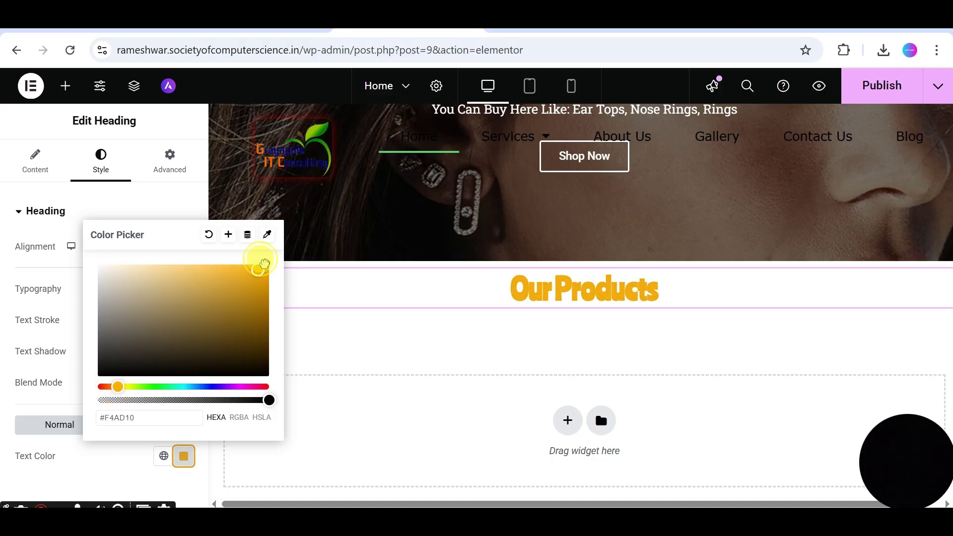
{"action": "left_click", "coordinate": [2, 294]}
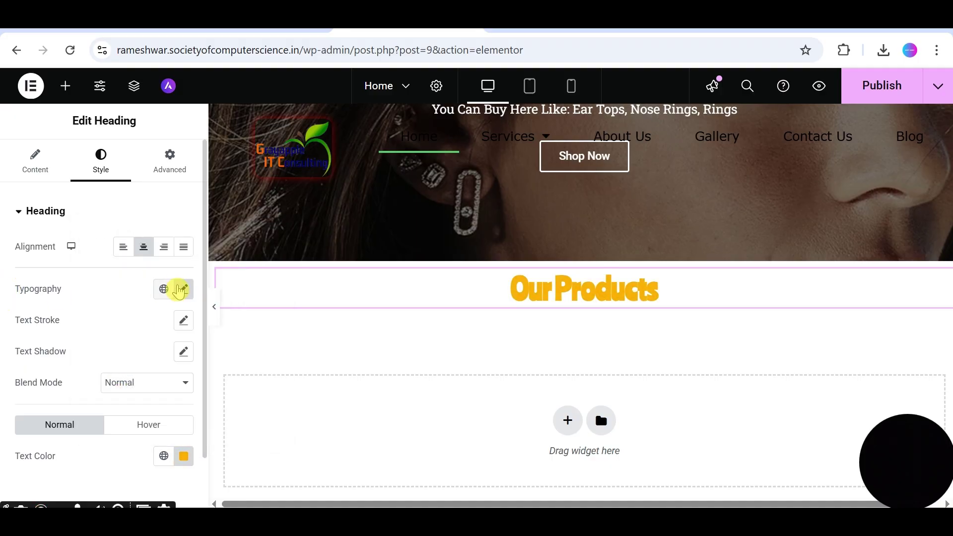
Step: Change the "Our Products" heading's font family to Times New Roman and publish the page
{"action": "left_click", "coordinate": [182, 289]}
{"action": "left_click", "coordinate": [145, 368]}
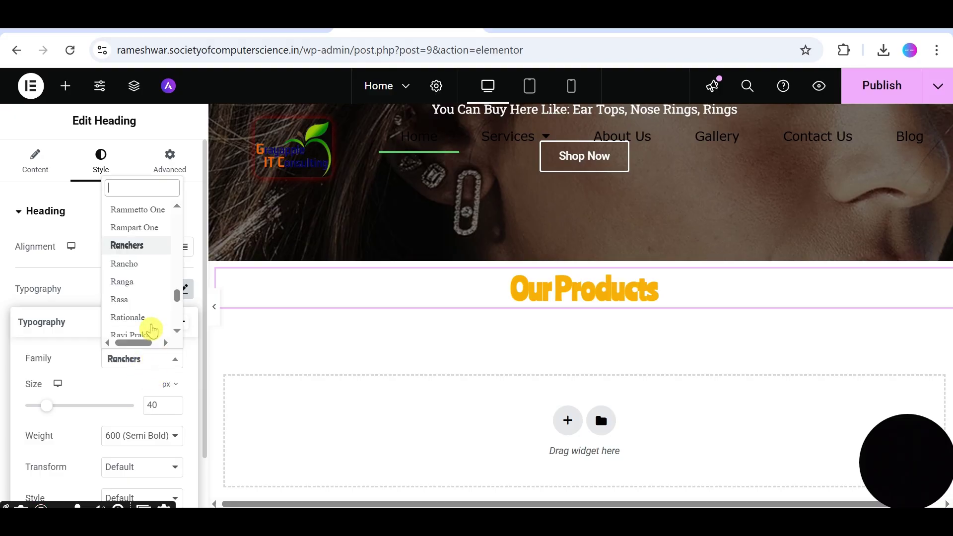
{"action": "left_click_drag", "start_coordinate": [182, 309], "coordinate": [179, 207]}
{"action": "left_click", "coordinate": [130, 323]}
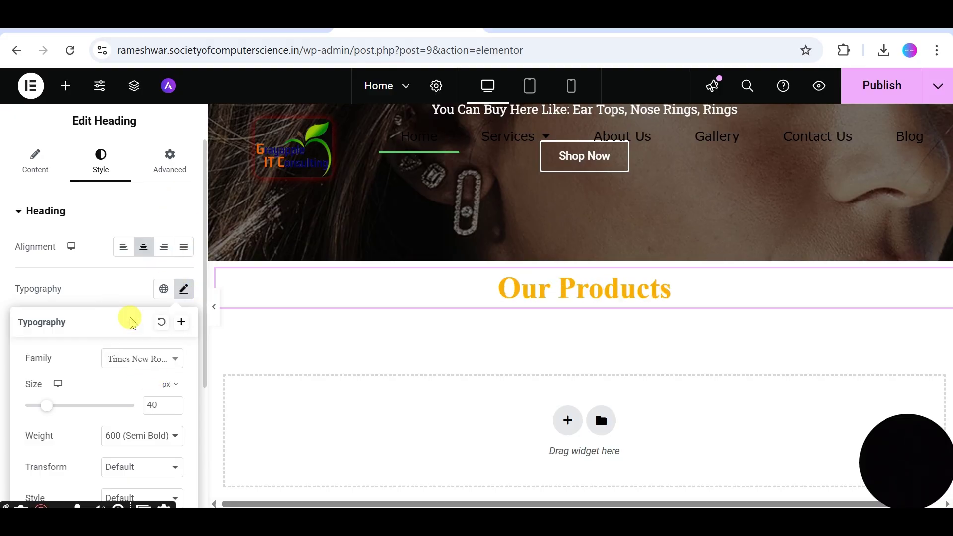
{"action": "left_click", "coordinate": [882, 85]}
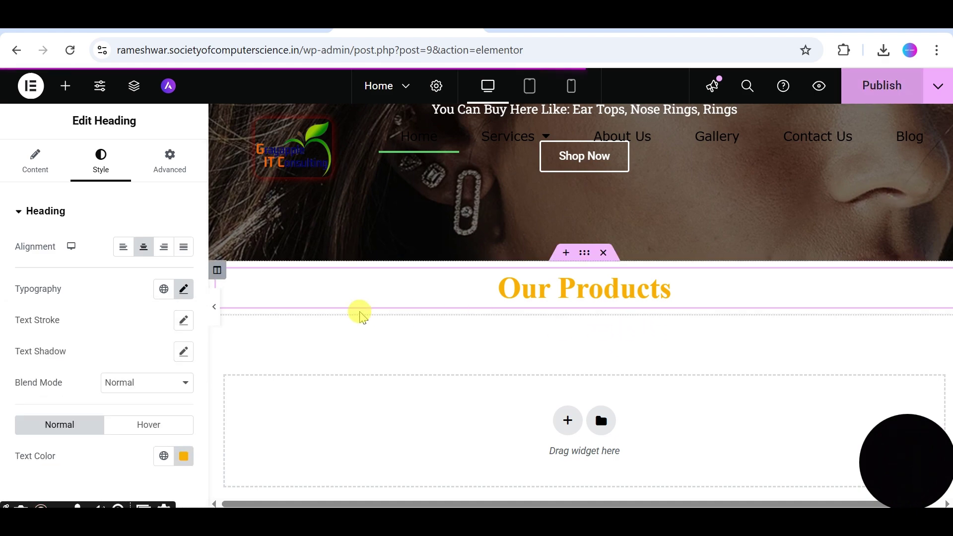
Step: Insert an Inner Section below the "Our Products" heading and duplicate its first column to make three columns
{"action": "left_click", "coordinate": [66, 86]}
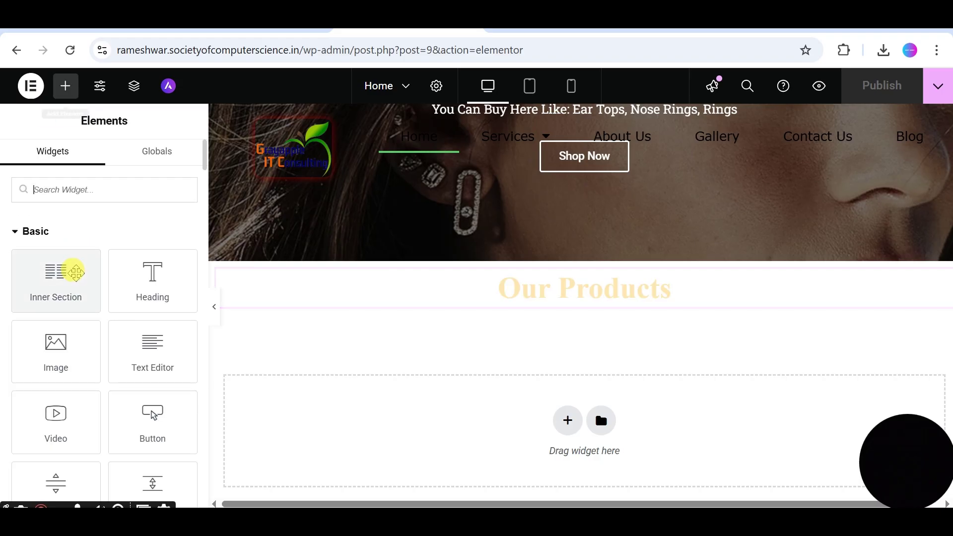
{"action": "left_click_drag", "start_coordinate": [51, 280], "coordinate": [585, 297]}
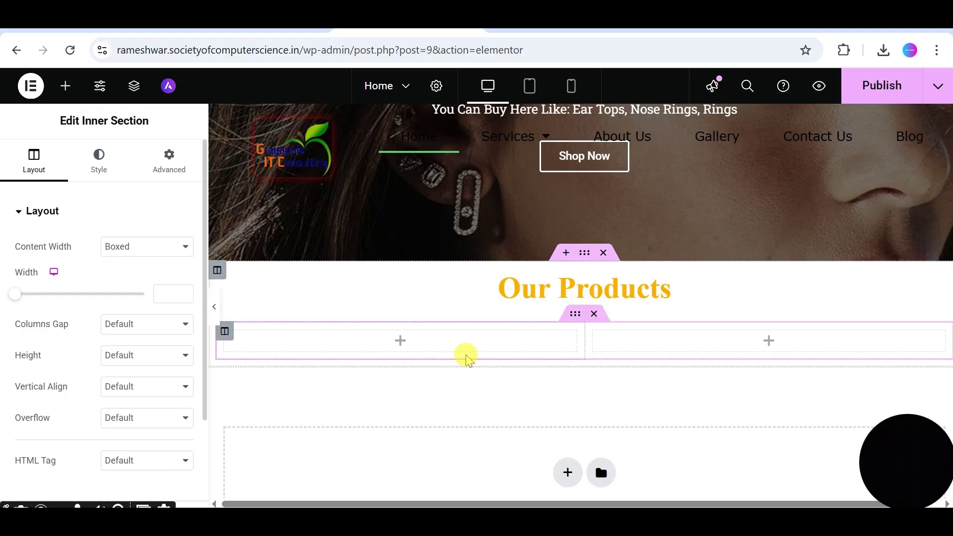
{"action": "right_click", "coordinate": [236, 336]}
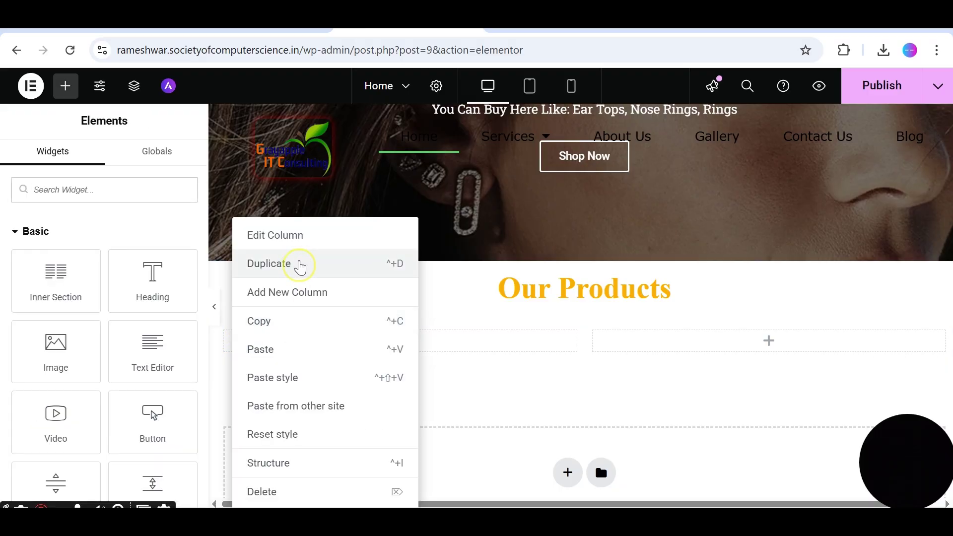
{"action": "left_click", "coordinate": [300, 264]}
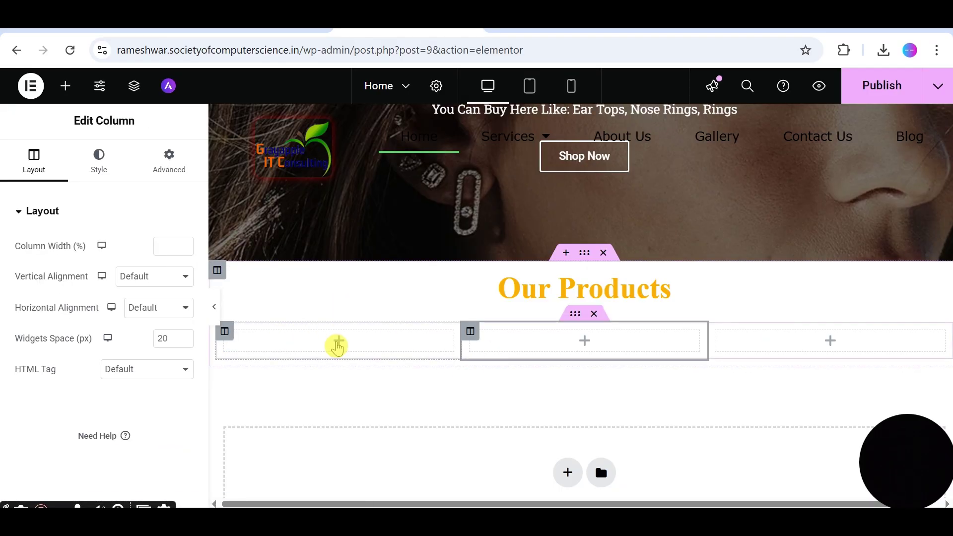
Step: Stack Image, Heading and Text Editor widgets in the first column of the inner section and publish the page
{"action": "left_click", "coordinate": [339, 343]}
{"action": "left_click_drag", "start_coordinate": [55, 359], "coordinate": [346, 344]}
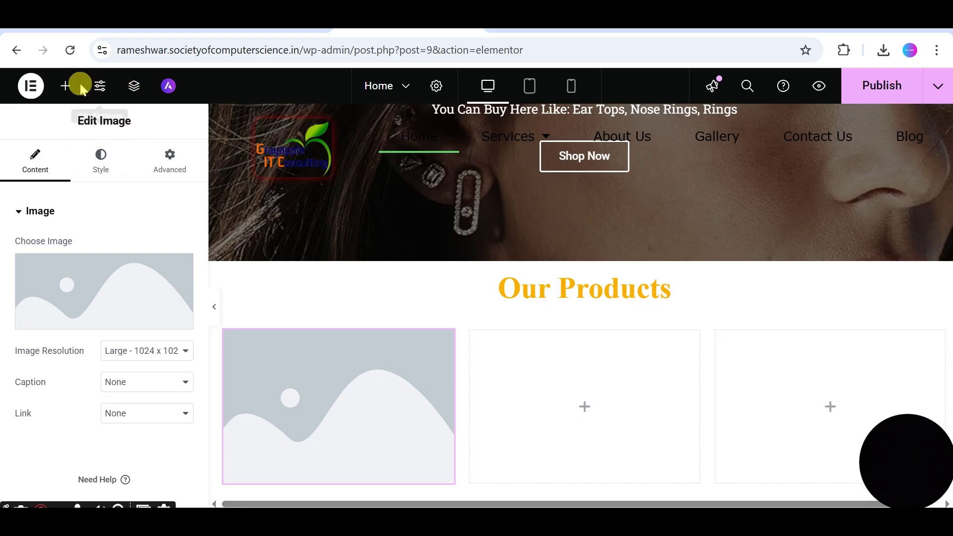
{"action": "left_click", "coordinate": [66, 89]}
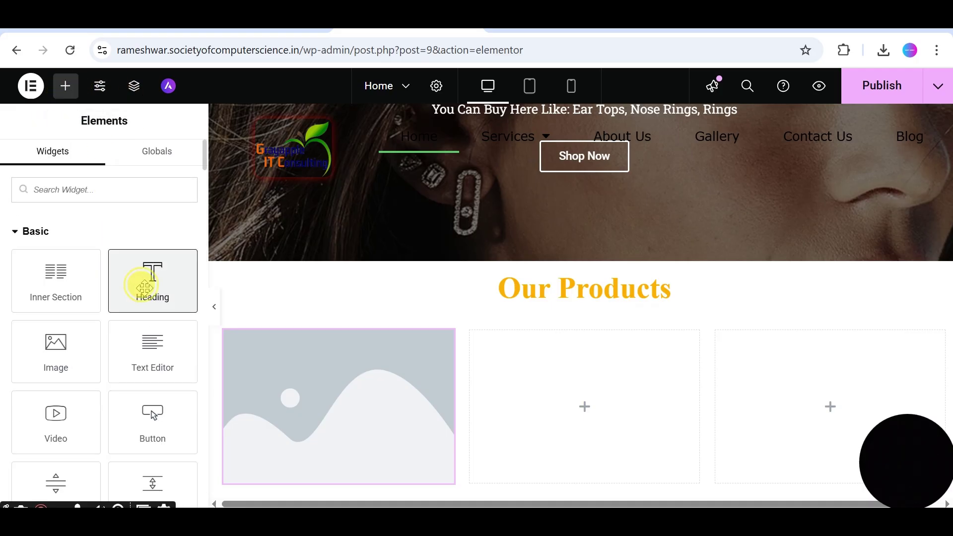
{"action": "left_click", "coordinate": [144, 287]}
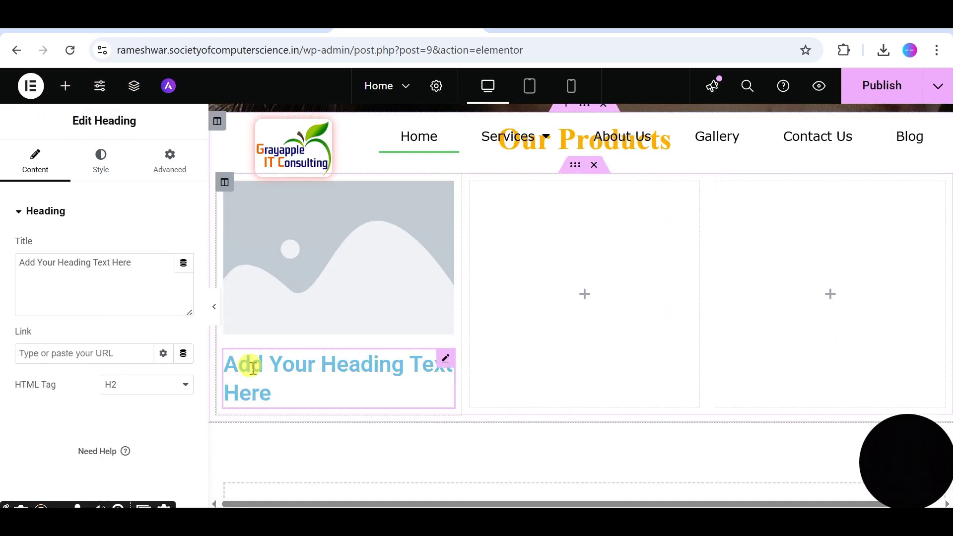
{"action": "left_click", "coordinate": [66, 87]}
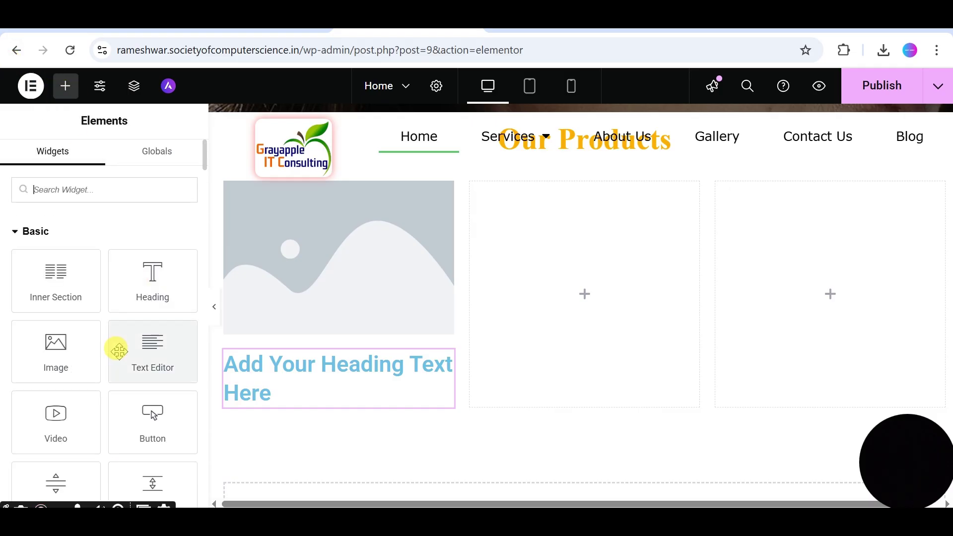
{"action": "left_click_drag", "start_coordinate": [152, 359], "coordinate": [332, 402]}
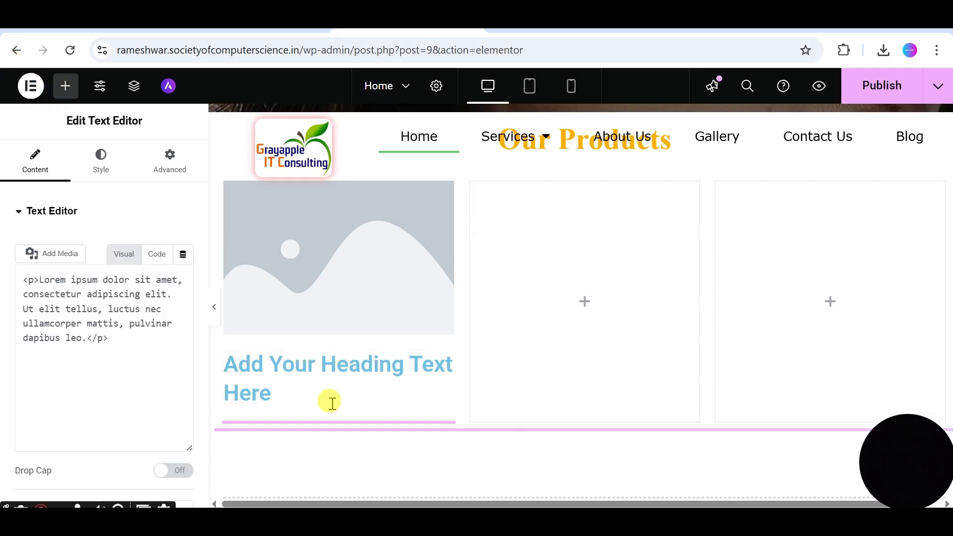
{"action": "left_click", "coordinate": [882, 86]}
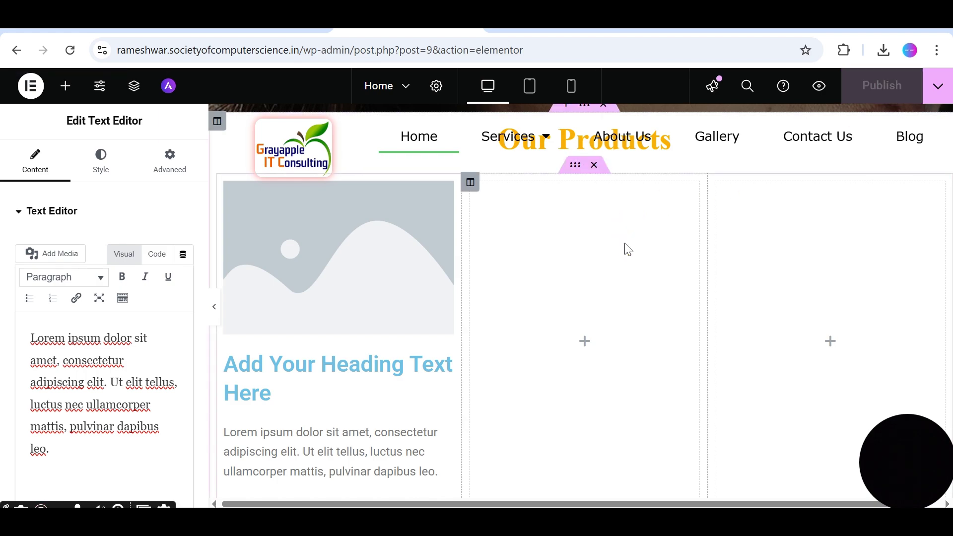
Step: Delete the extra Text Editor widget that sits below the three-column inner section
{"action": "scroll", "coordinate": [589, 310], "scroll_direction": "down", "scroll_amount": 2}
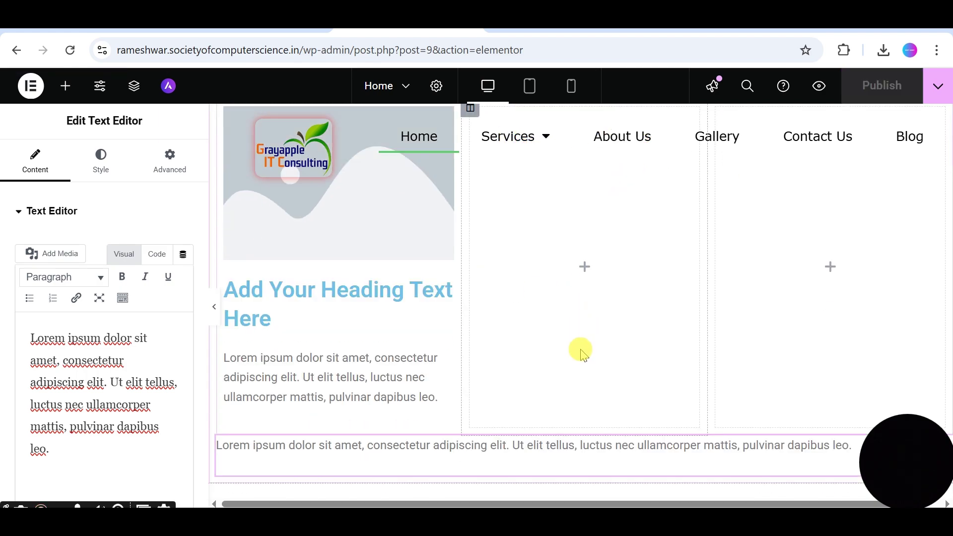
{"action": "right_click", "coordinate": [532, 464]}
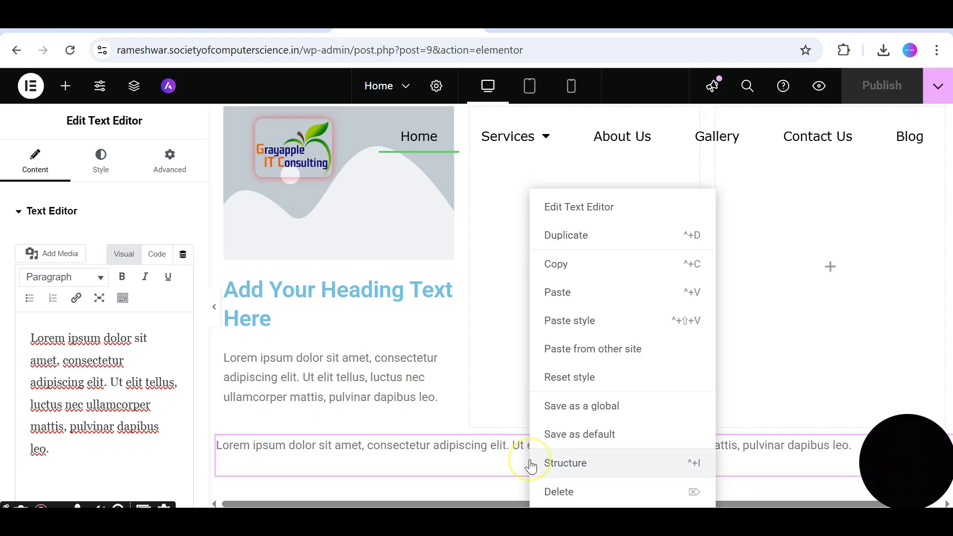
{"action": "left_click", "coordinate": [565, 492]}
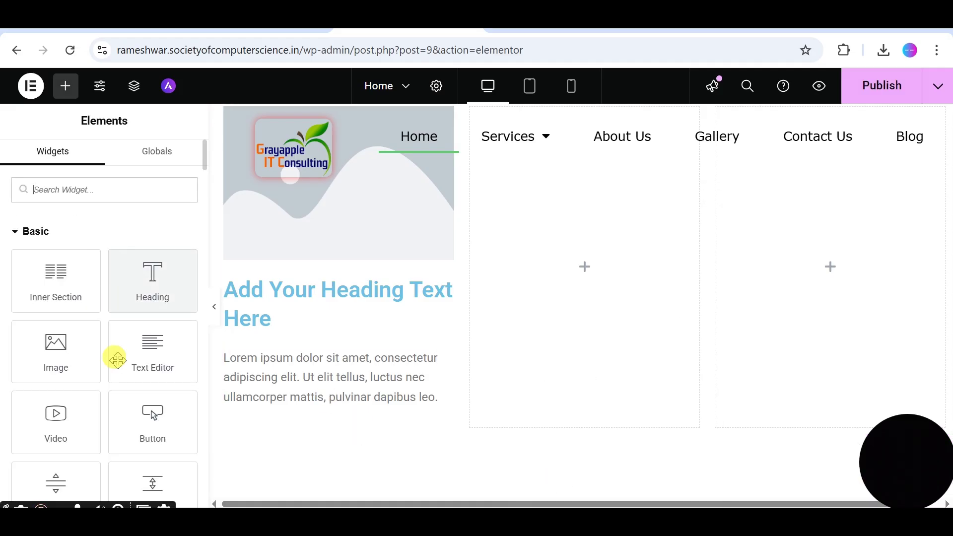
Step: Add a Button widget under the text in the first column and publish the page
{"action": "left_click_drag", "start_coordinate": [145, 430], "coordinate": [302, 400]}
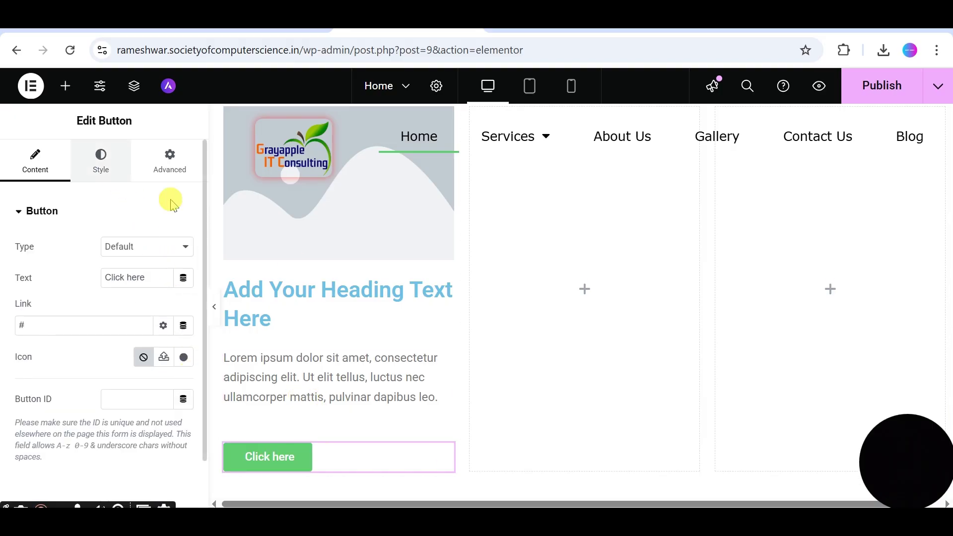
{"action": "left_click", "coordinate": [876, 85]}
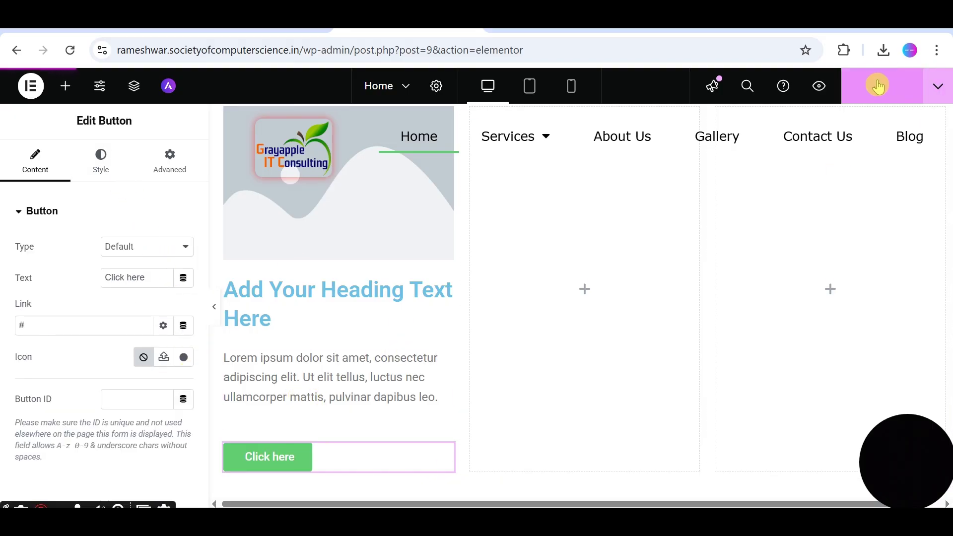
Step: Upload the gold jewellery picture "download" from the Downloads folder and use it in the first column's Image widget
{"action": "scroll", "coordinate": [367, 368], "scroll_direction": "up", "scroll_amount": 2}
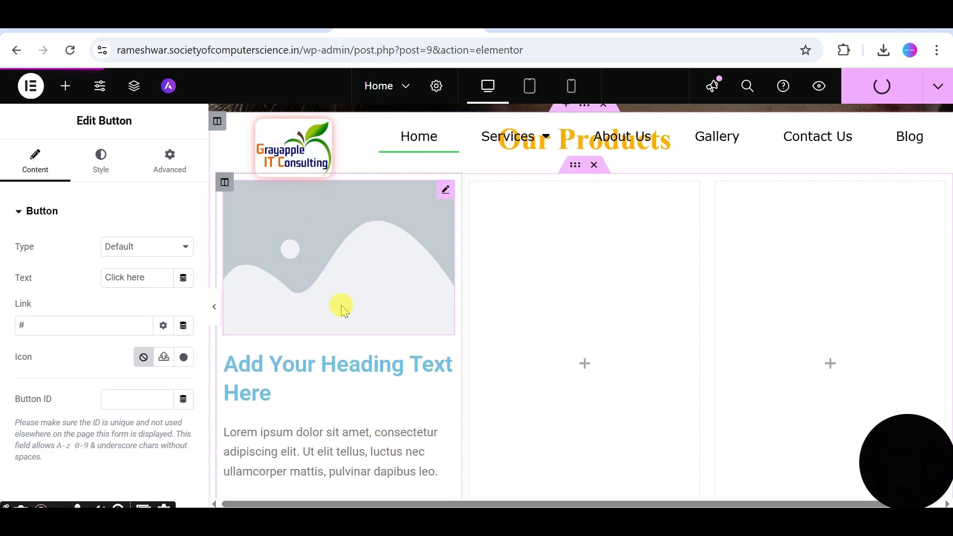
{"action": "left_click", "coordinate": [328, 260]}
{"action": "left_click", "coordinate": [62, 278]}
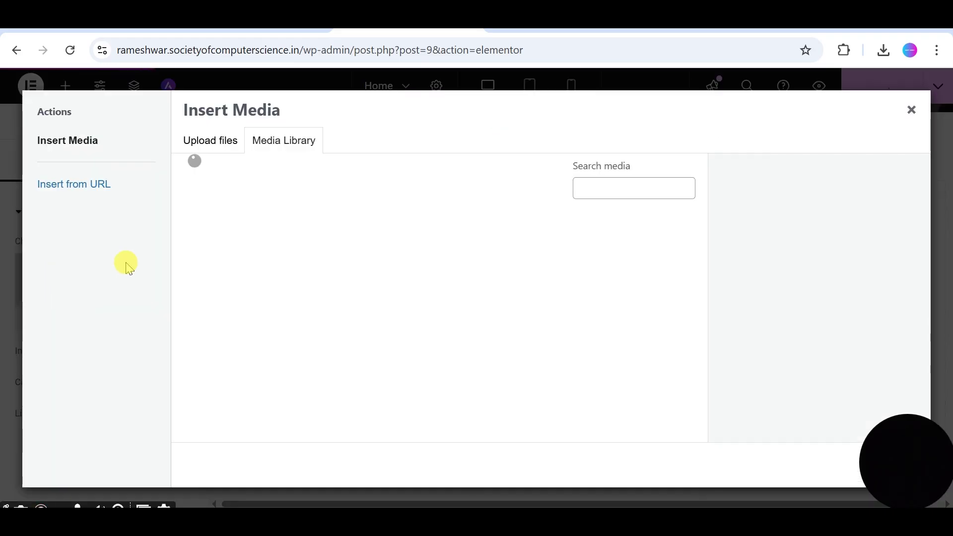
{"action": "left_click", "coordinate": [212, 144]}
{"action": "left_click", "coordinate": [516, 314]}
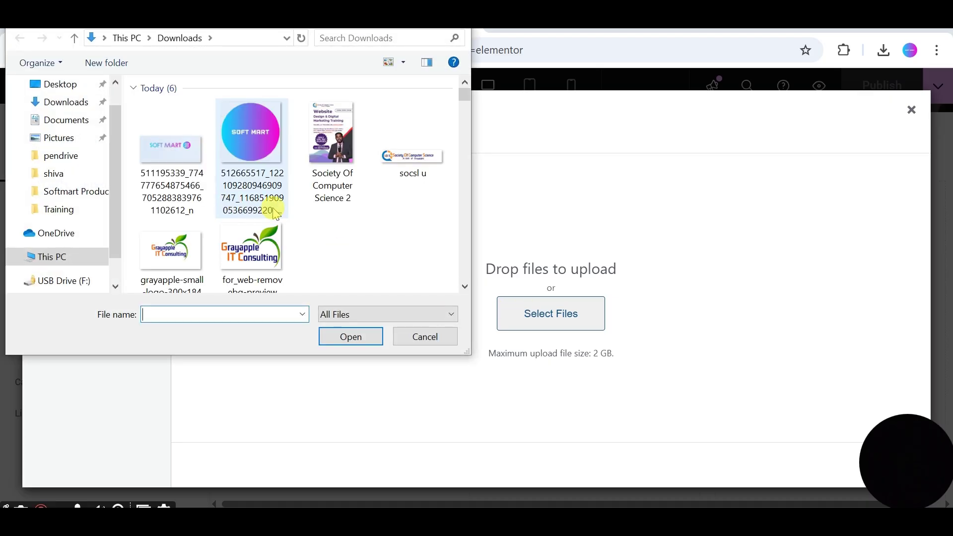
{"action": "scroll", "coordinate": [303, 215], "scroll_direction": "down", "scroll_amount": 10}
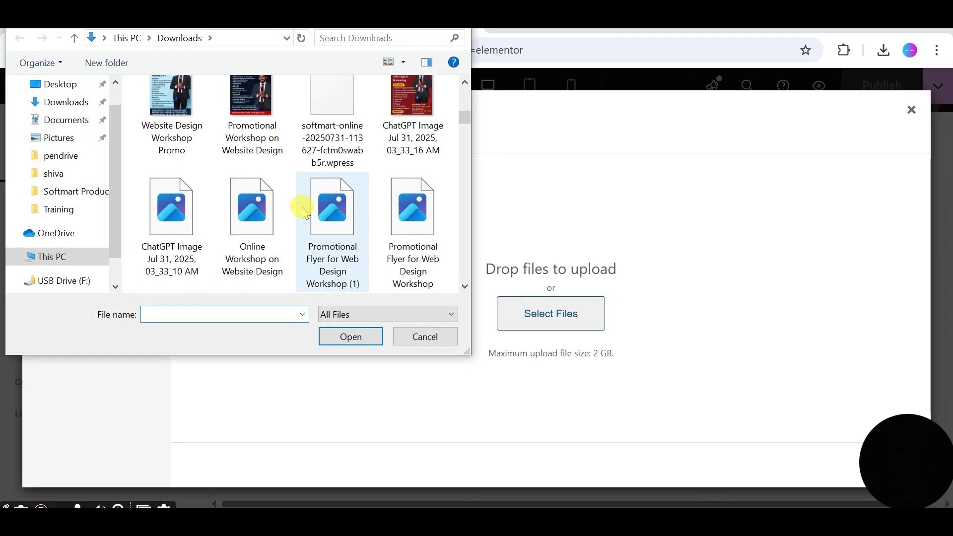
{"action": "scroll", "coordinate": [302, 213], "scroll_direction": "down", "scroll_amount": 15}
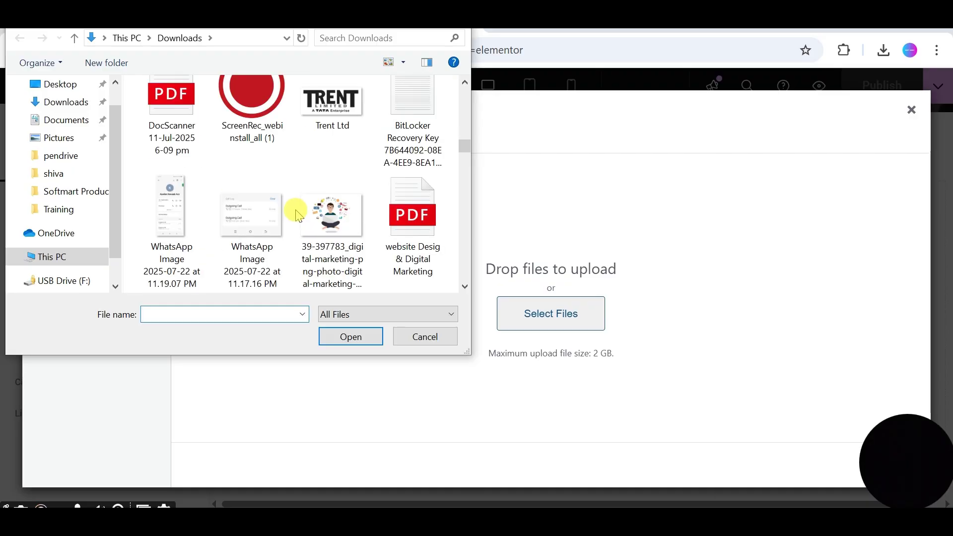
{"action": "scroll", "coordinate": [297, 213], "scroll_direction": "down", "scroll_amount": 10}
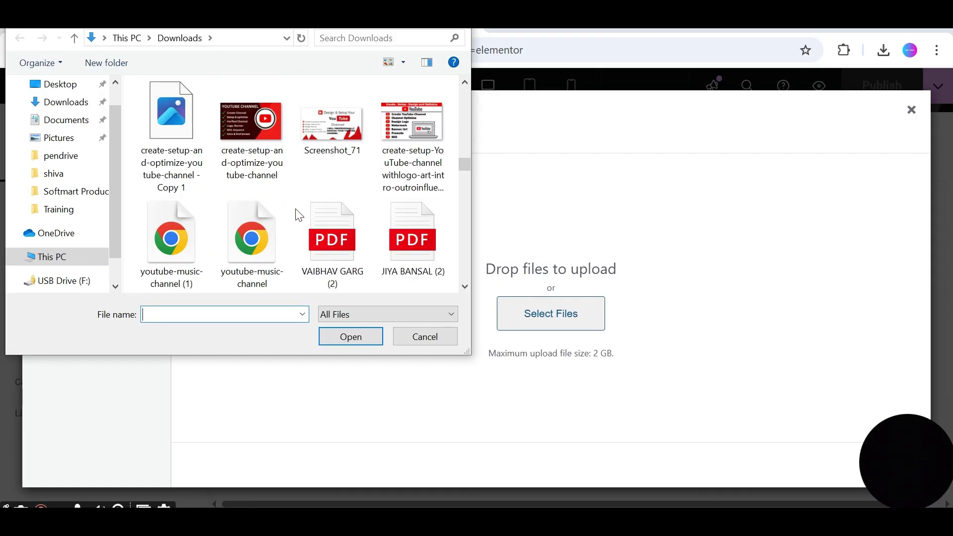
{"action": "scroll", "coordinate": [297, 215], "scroll_direction": "down", "scroll_amount": 10}
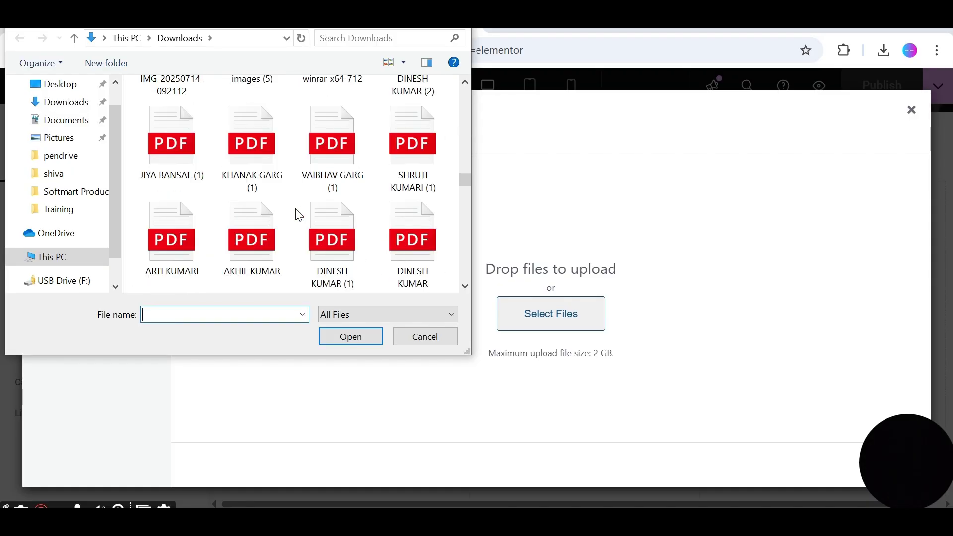
{"action": "scroll", "coordinate": [299, 215], "scroll_direction": "down", "scroll_amount": 3}
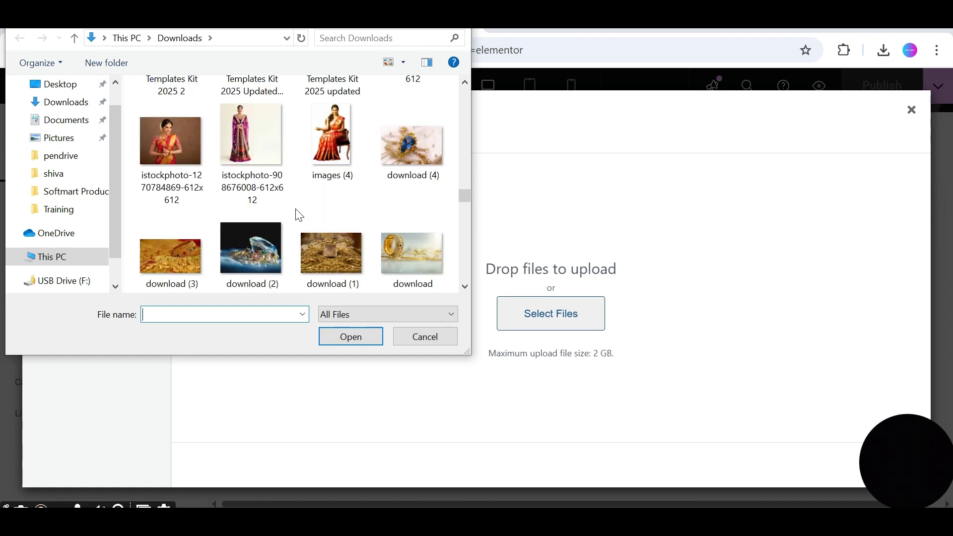
{"action": "scroll", "coordinate": [305, 221], "scroll_direction": "down", "scroll_amount": 3}
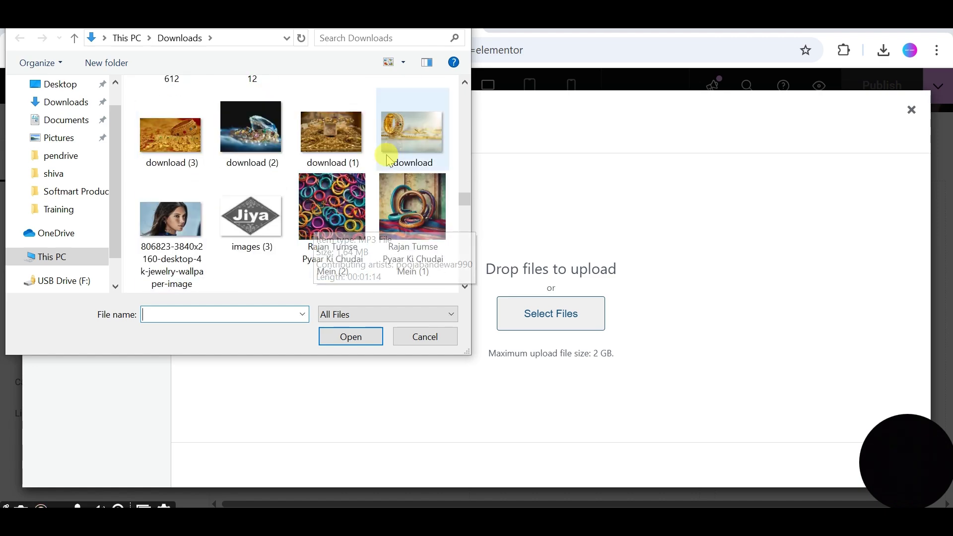
{"action": "left_click", "coordinate": [401, 147]}
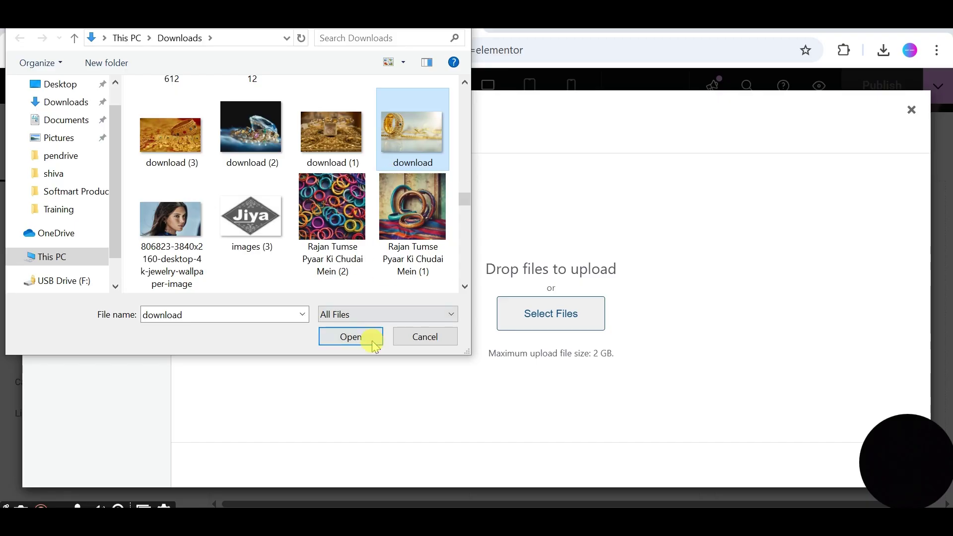
{"action": "left_click", "coordinate": [351, 337]}
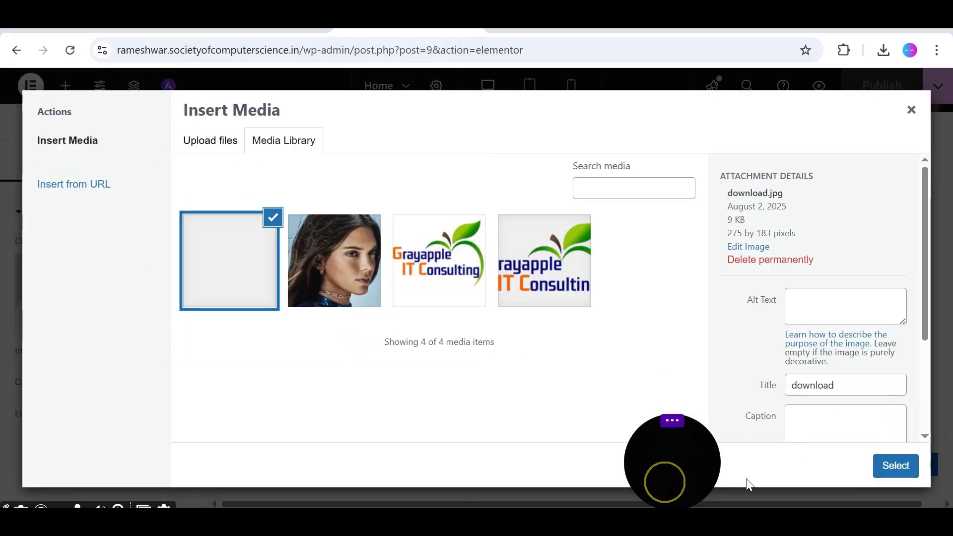
{"action": "left_click", "coordinate": [897, 467]}
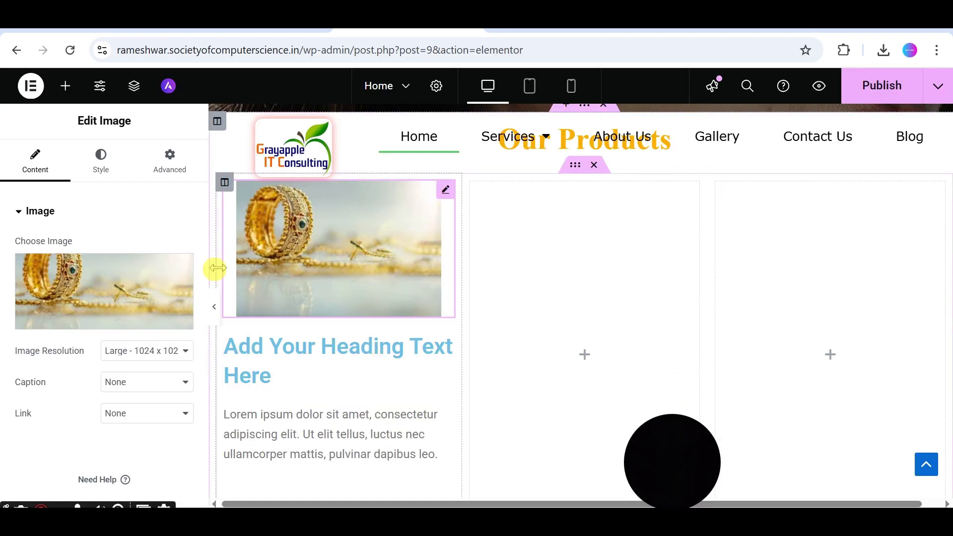
Step: Open the sample jewellery site on societyofcomputerscience.in in a new browser tab and bring its product cards into view
{"action": "left_click", "coordinate": [297, 350]}
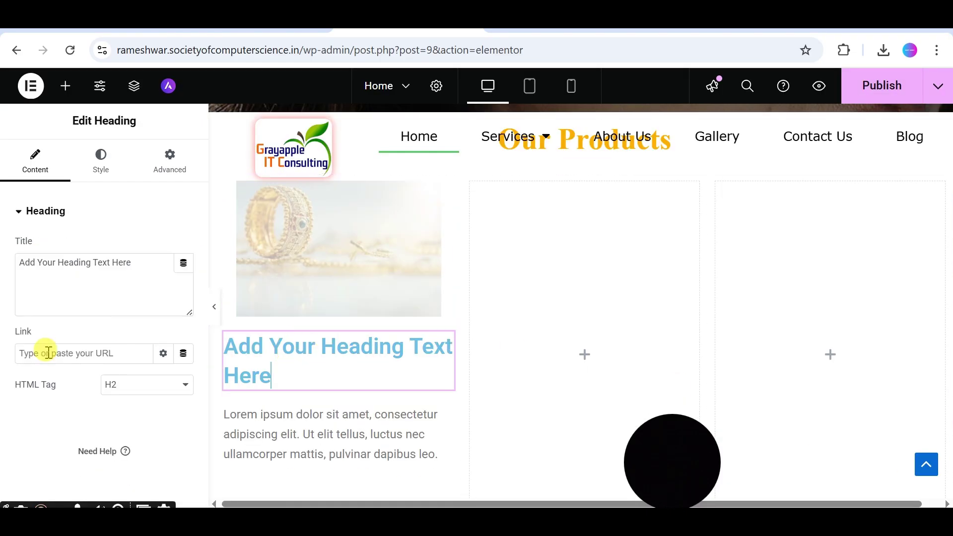
{"action": "left_click", "coordinate": [88, 288]}
{"action": "key", "text": "ctrl+a"}
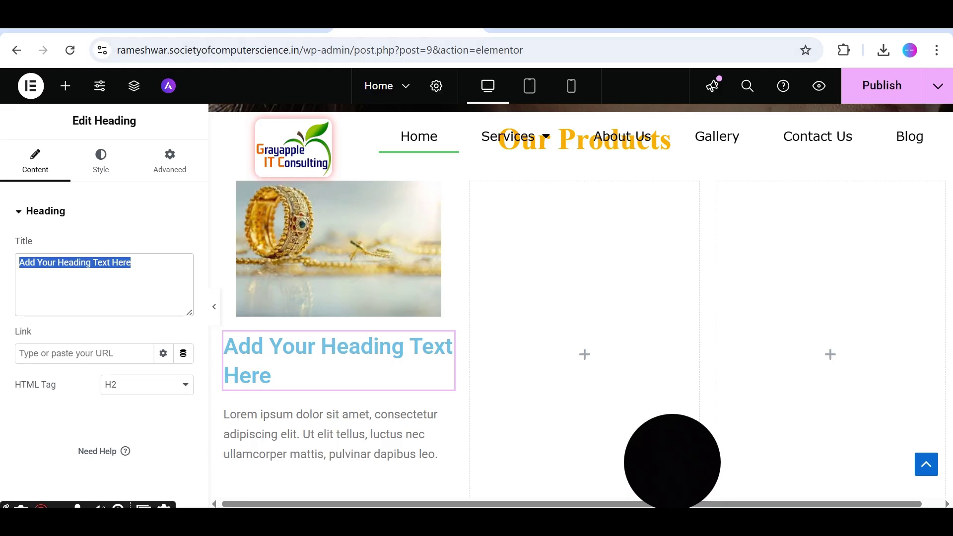
{"action": "left_click", "coordinate": [799, 19]}
{"action": "left_click", "coordinate": [693, 54]}
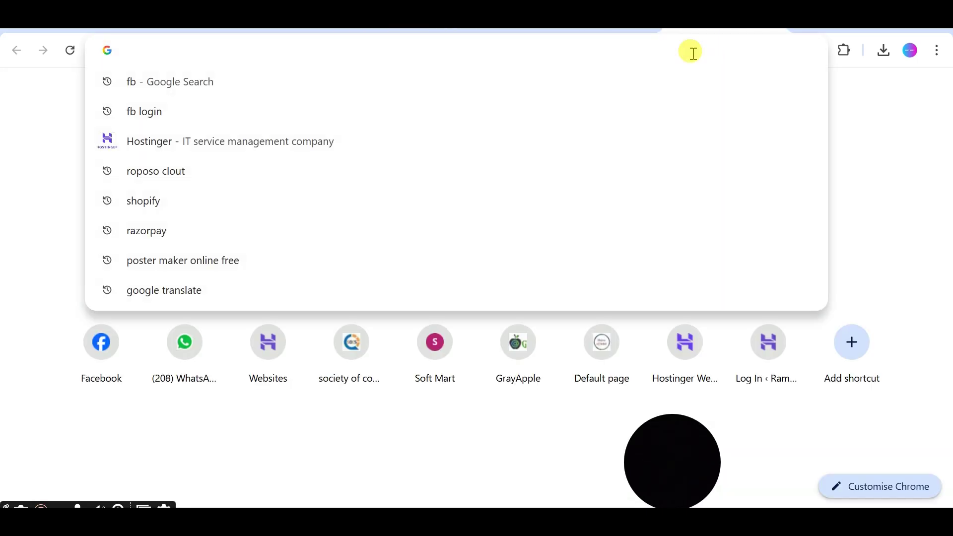
{"action": "type", "text": "jiya"}
{"action": "key", "text": "Return"}
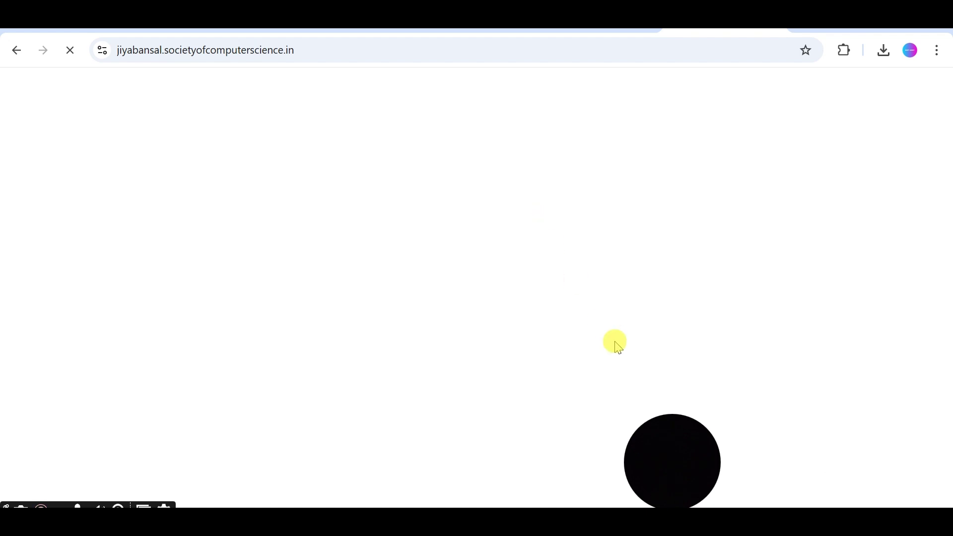
{"action": "left_click_drag", "start_coordinate": [656, 445], "coordinate": [888, 467]}
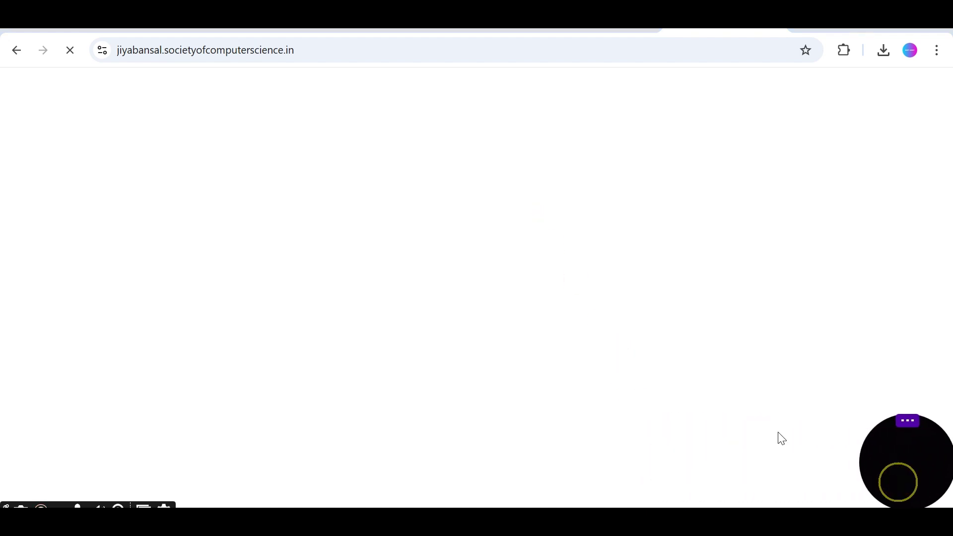
{"action": "scroll", "coordinate": [487, 280], "scroll_direction": "down", "scroll_amount": 10}
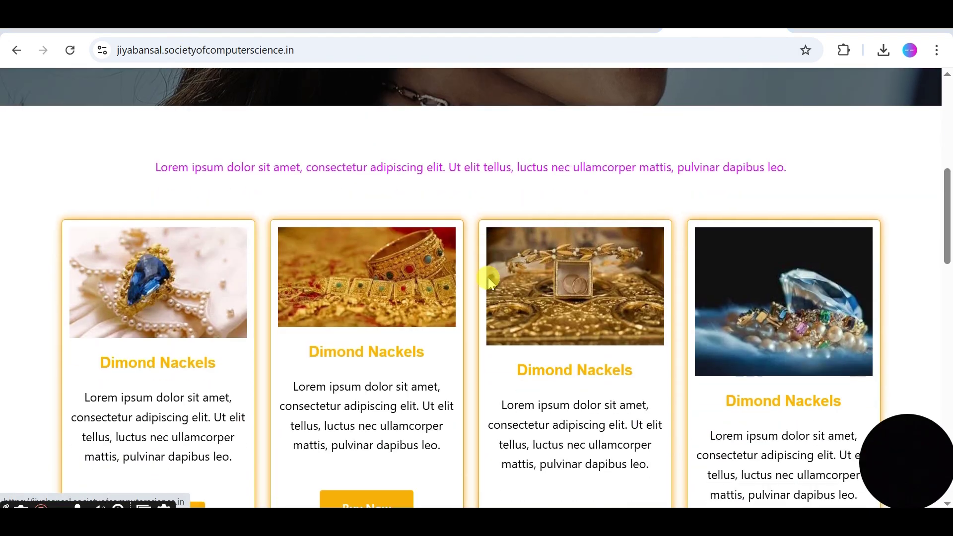
{"action": "scroll", "coordinate": [412, 241], "scroll_direction": "down", "scroll_amount": 7}
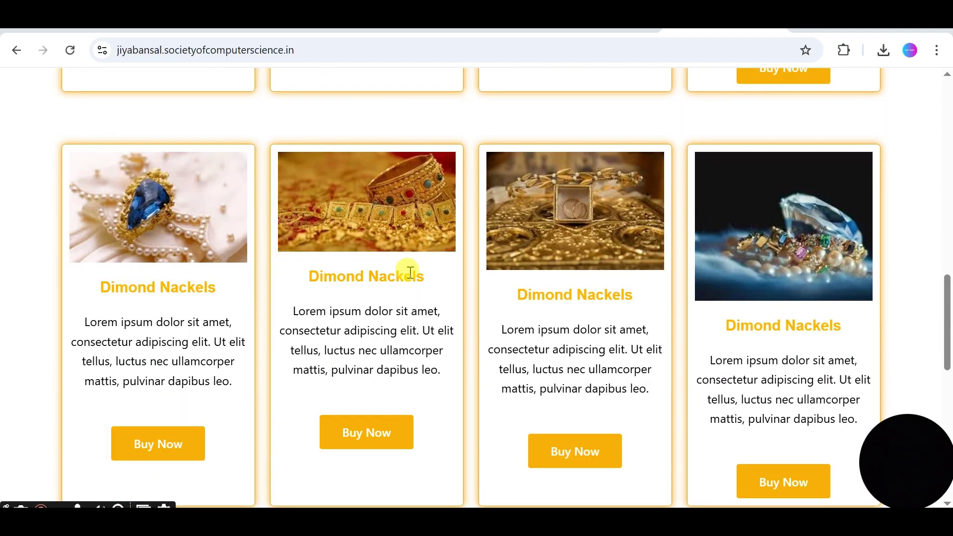
{"action": "scroll", "coordinate": [402, 266], "scroll_direction": "up", "scroll_amount": 7}
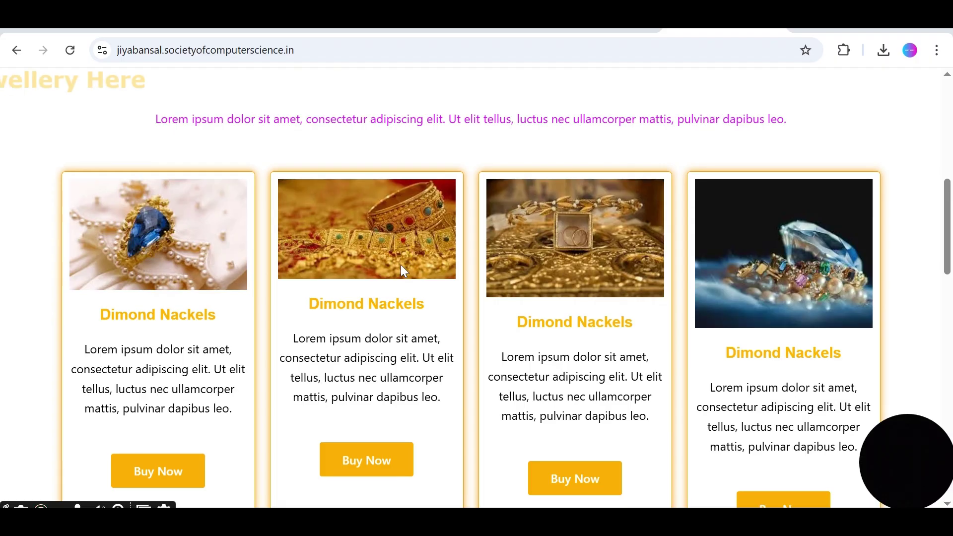
Step: Copy the "Dimond Nackels" heading from a sample product card and use it as the title of the first column's heading
{"action": "scroll", "coordinate": [400, 264], "scroll_direction": "down", "scroll_amount": 1}
{"action": "left_click_drag", "start_coordinate": [326, 229], "coordinate": [431, 244]}
{"action": "key", "text": "ctrl+c"}
{"action": "left_click", "coordinate": [304, 233]}
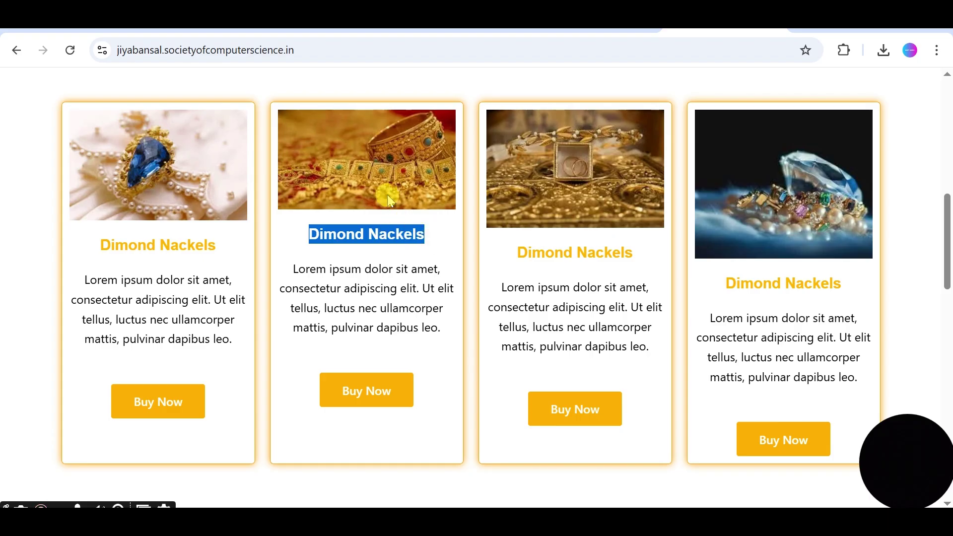
{"action": "left_click", "coordinate": [340, 31]}
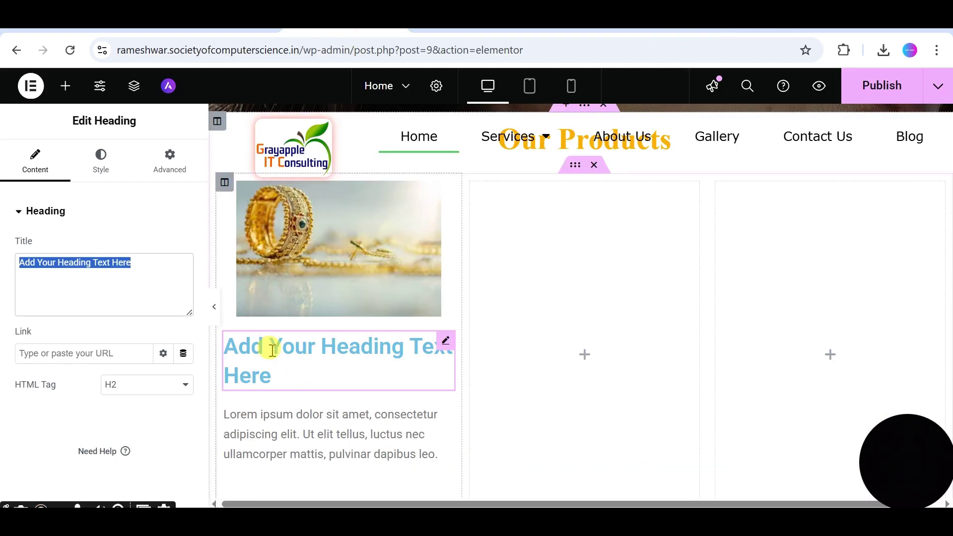
{"action": "left_click", "coordinate": [109, 285]}
{"action": "key", "text": "ctrl+a"}
{"action": "key", "text": "ctrl+v"}
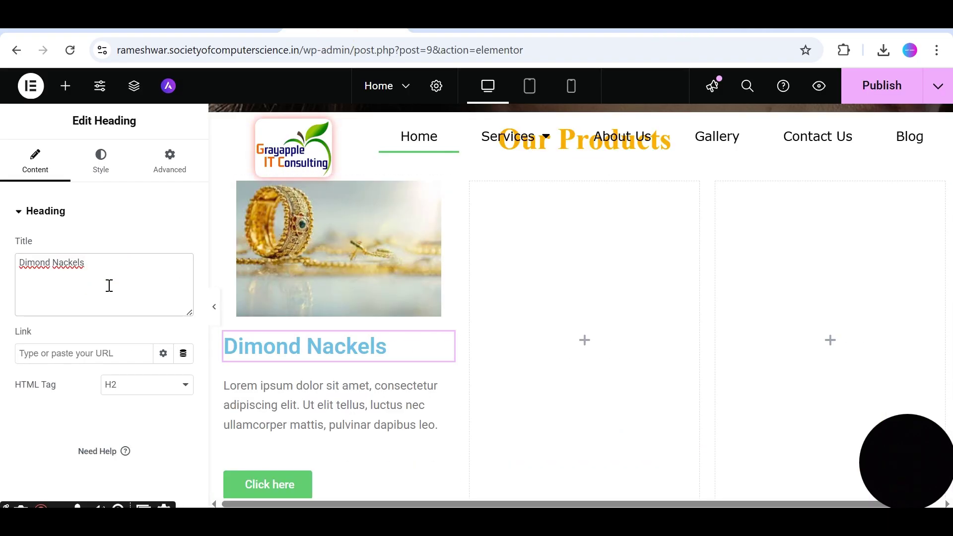
Step: Centre the "Dimond Nackels" heading and change its text colour to orange
{"action": "left_click", "coordinate": [101, 163]}
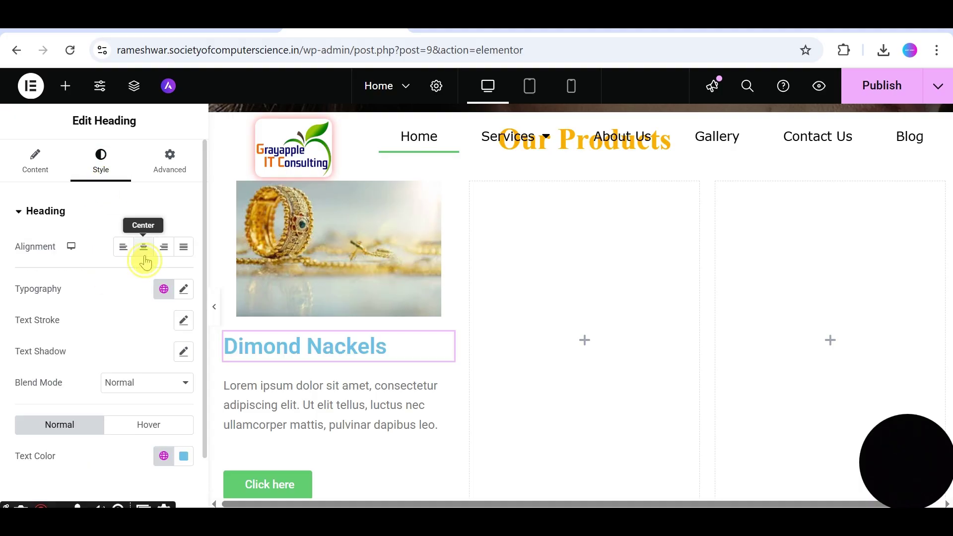
{"action": "left_click", "coordinate": [144, 253]}
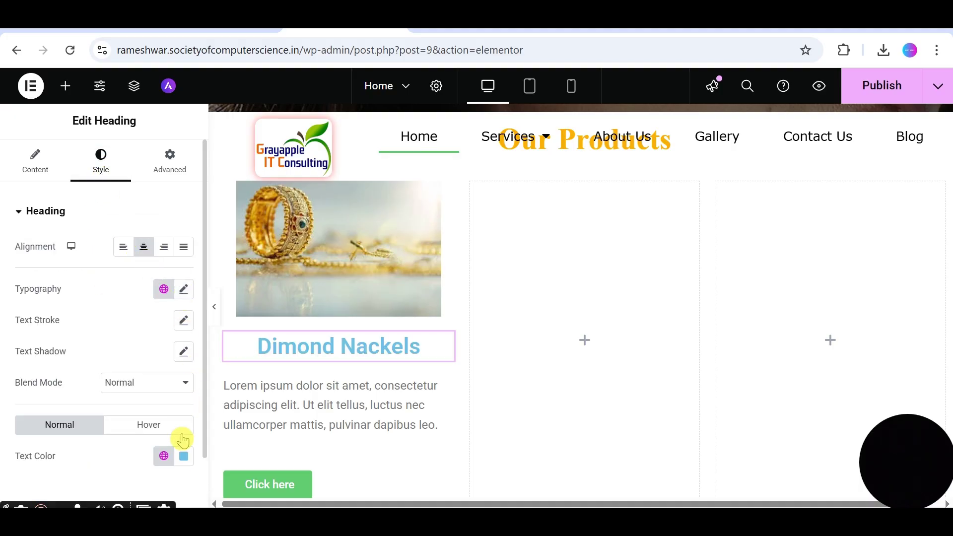
{"action": "left_click", "coordinate": [184, 455]}
{"action": "left_click_drag", "start_coordinate": [113, 385], "coordinate": [113, 386]}
{"action": "left_click_drag", "start_coordinate": [187, 278], "coordinate": [263, 260]}
{"action": "left_click", "coordinate": [3, 231]}
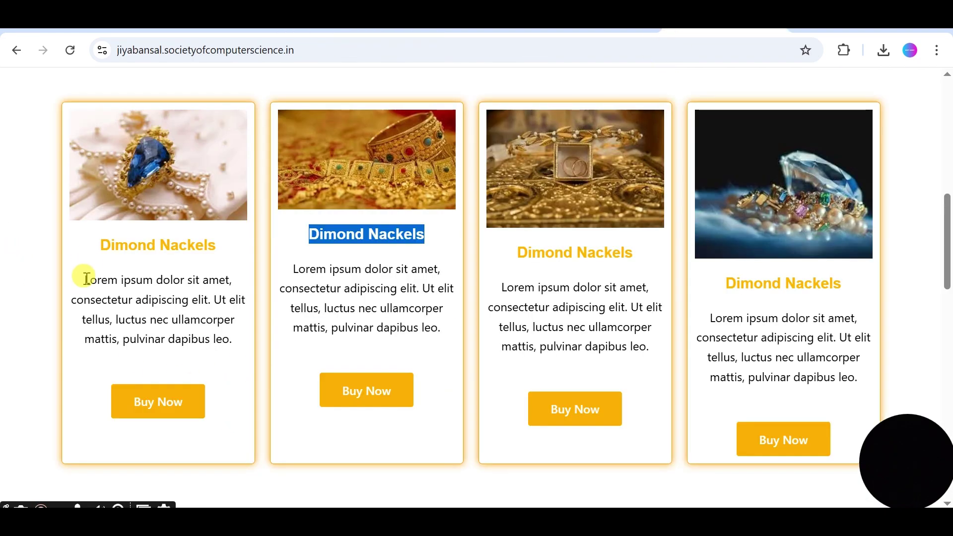
Step: Centre the paragraph below the first column's heading and set its text colour to black, #000000
{"action": "left_click_drag", "start_coordinate": [87, 279], "coordinate": [240, 362]}
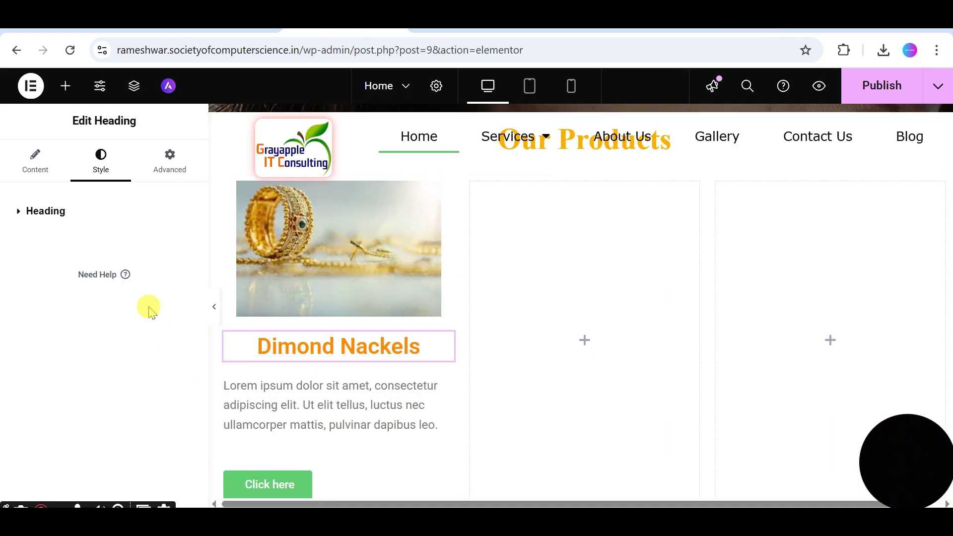
{"action": "left_click", "coordinate": [288, 410]}
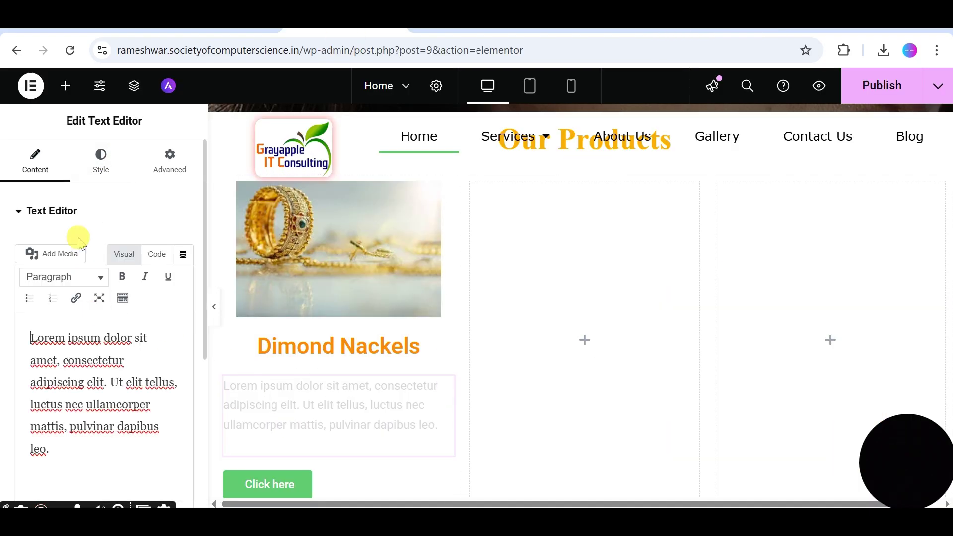
{"action": "left_click", "coordinate": [101, 168]}
{"action": "left_click", "coordinate": [143, 247]}
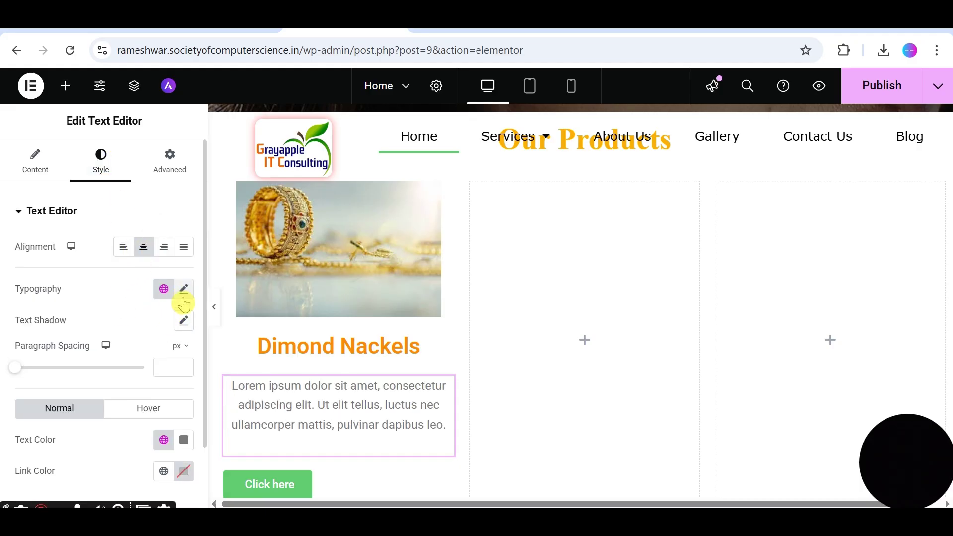
{"action": "left_click", "coordinate": [183, 439]}
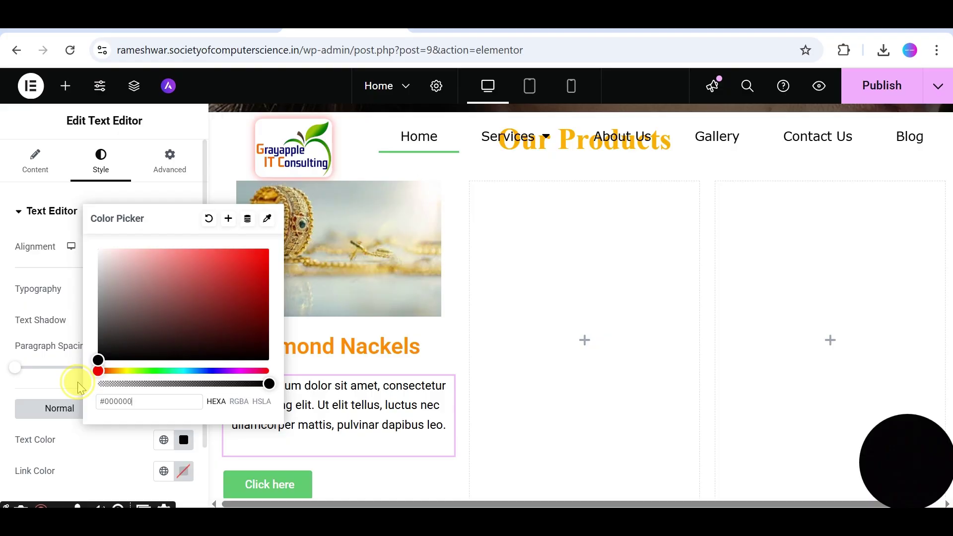
{"action": "left_click", "coordinate": [11, 383]}
Step: Change the first column's button text to "BUY NOW" and centre the button
{"action": "scroll", "coordinate": [329, 357], "scroll_direction": "down", "scroll_amount": 3}
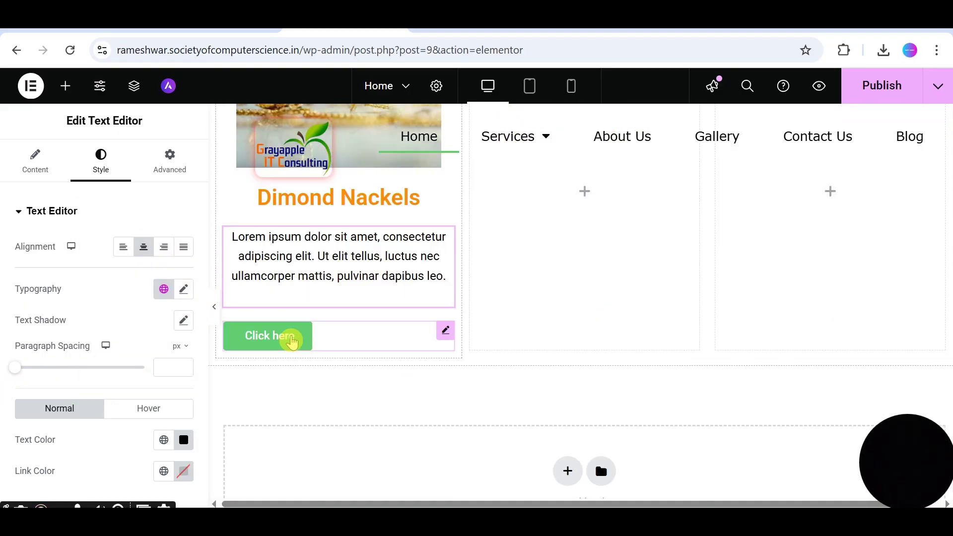
{"action": "left_click", "coordinate": [446, 331]}
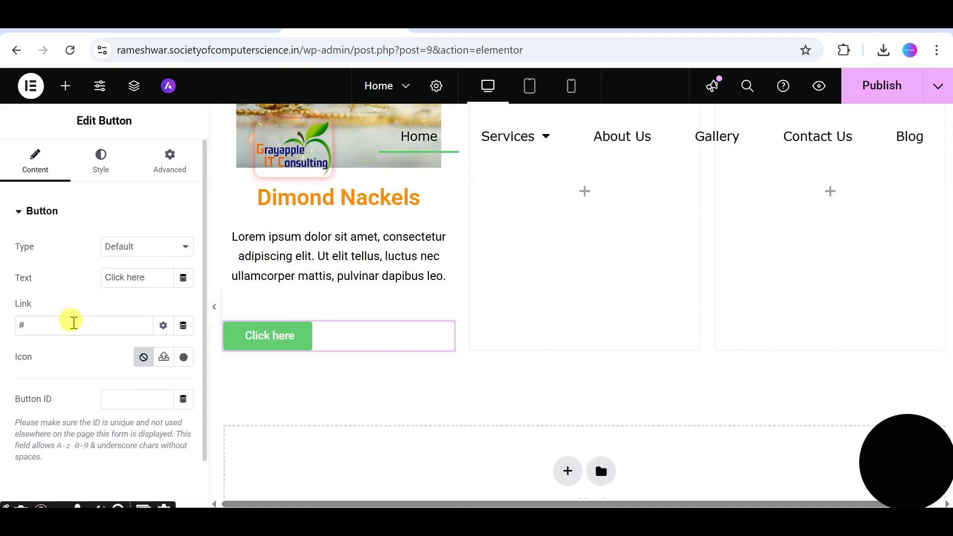
{"action": "left_click", "coordinate": [140, 277]}
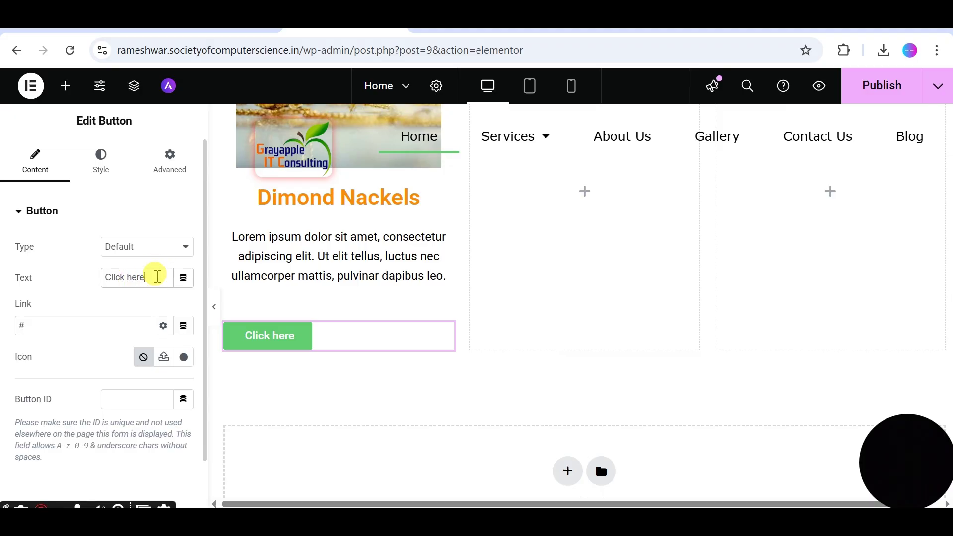
{"action": "type", "text": "BUY NOW"}
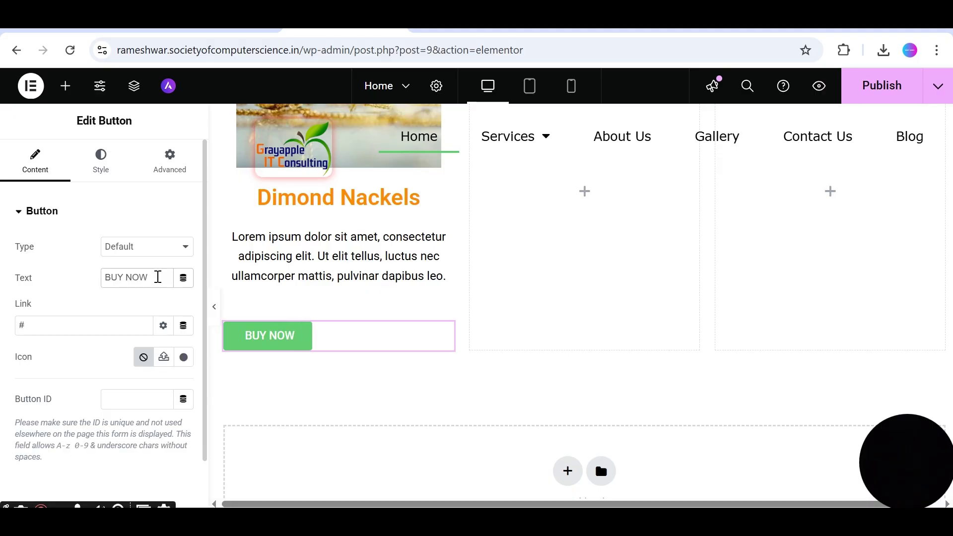
{"action": "left_click", "coordinate": [110, 172]}
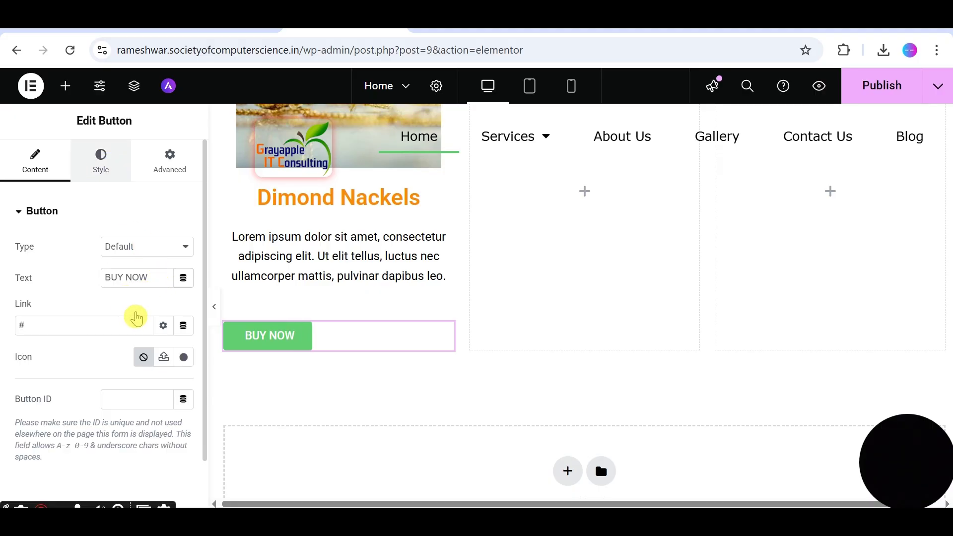
{"action": "left_click", "coordinate": [143, 252]}
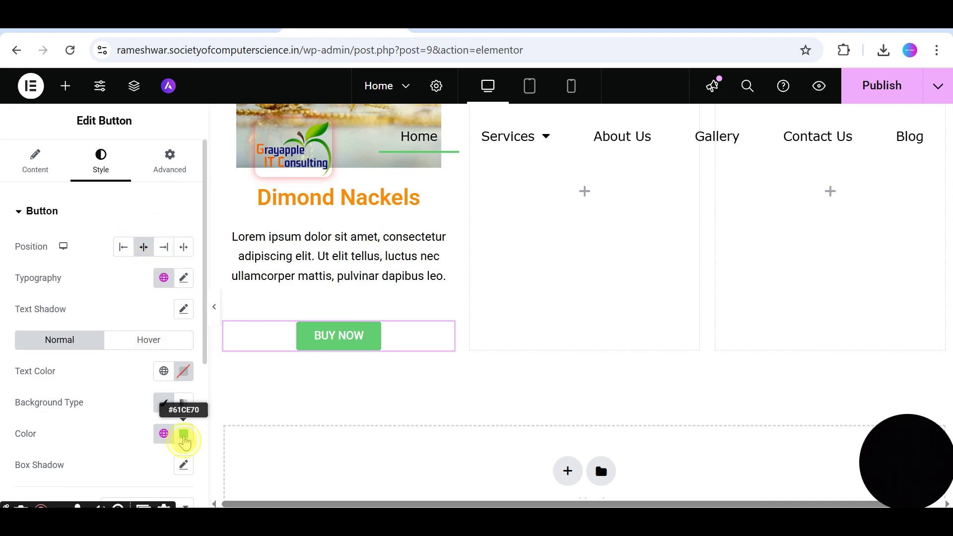
Step: Set the BUY NOW button's background colour to orange, #FF9600
{"action": "left_click", "coordinate": [183, 433]}
{"action": "left_click_drag", "start_coordinate": [122, 363], "coordinate": [116, 362]}
{"action": "left_click", "coordinate": [115, 363]}
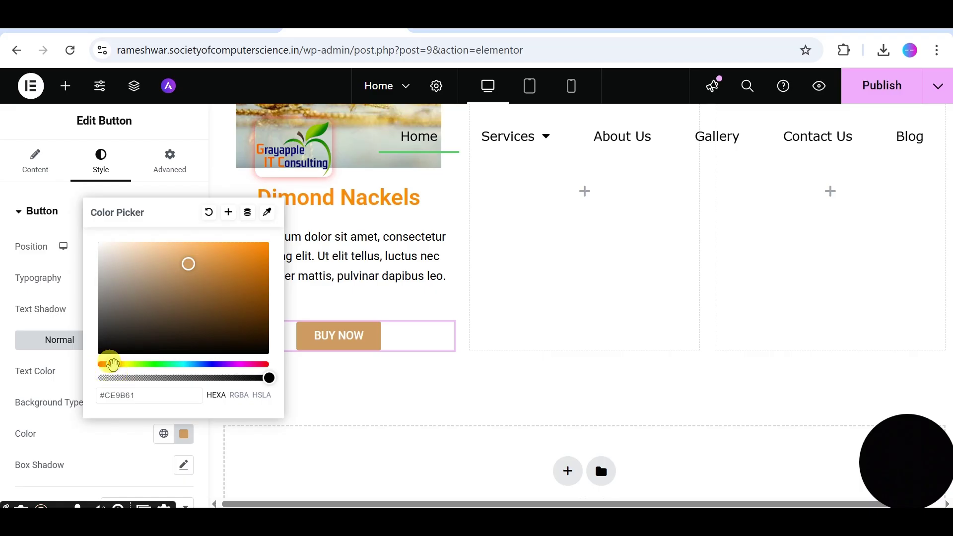
{"action": "left_click_drag", "start_coordinate": [191, 266], "coordinate": [252, 251]}
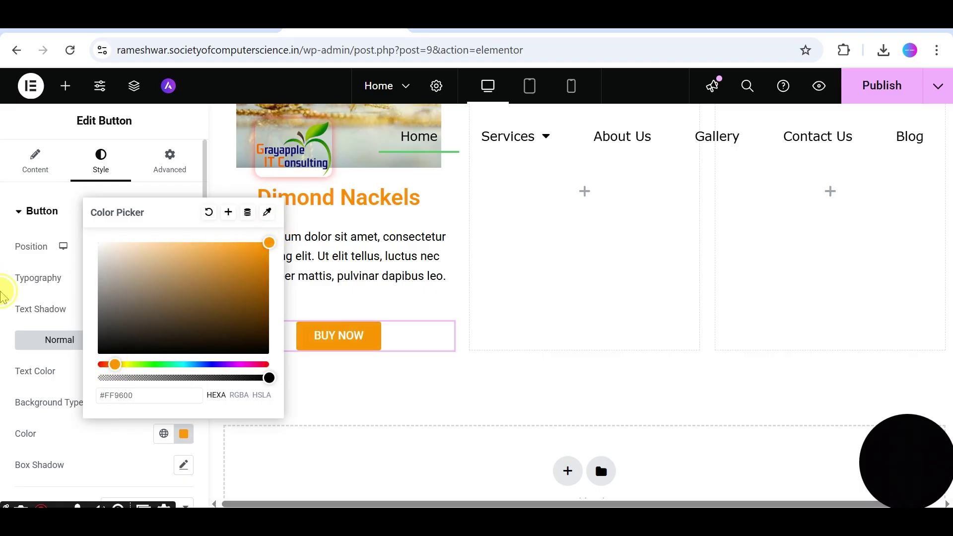
{"action": "left_click", "coordinate": [2, 293]}
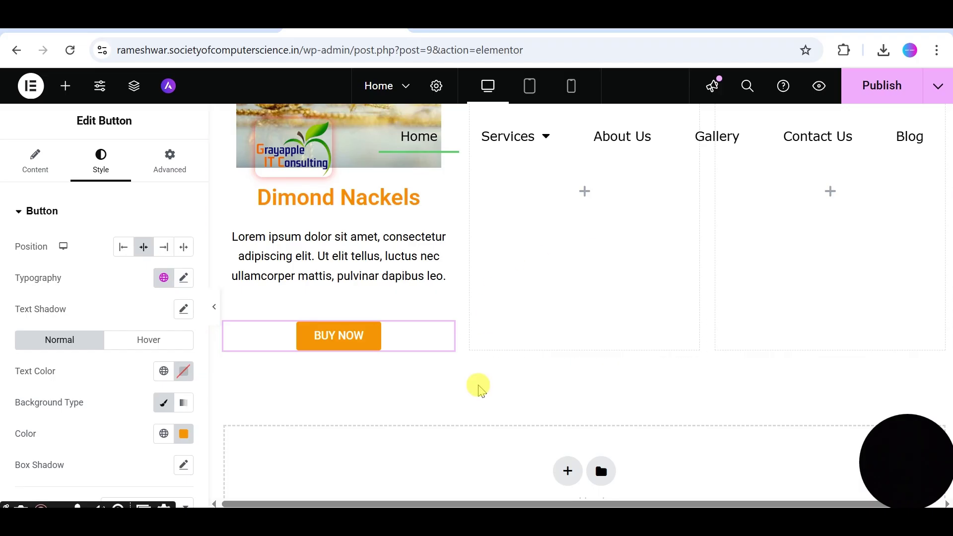
Step: Give the first product column a border radius of 15 px on all corners
{"action": "scroll", "coordinate": [517, 364], "scroll_direction": "up", "scroll_amount": 3}
{"action": "scroll", "coordinate": [536, 332], "scroll_direction": "down", "scroll_amount": 2}
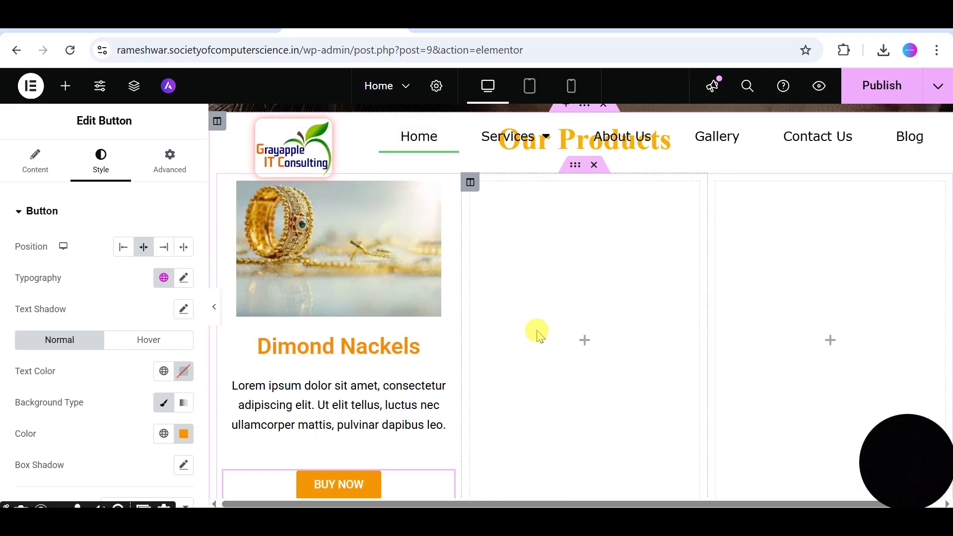
{"action": "scroll", "coordinate": [536, 331], "scroll_direction": "up", "scroll_amount": 1}
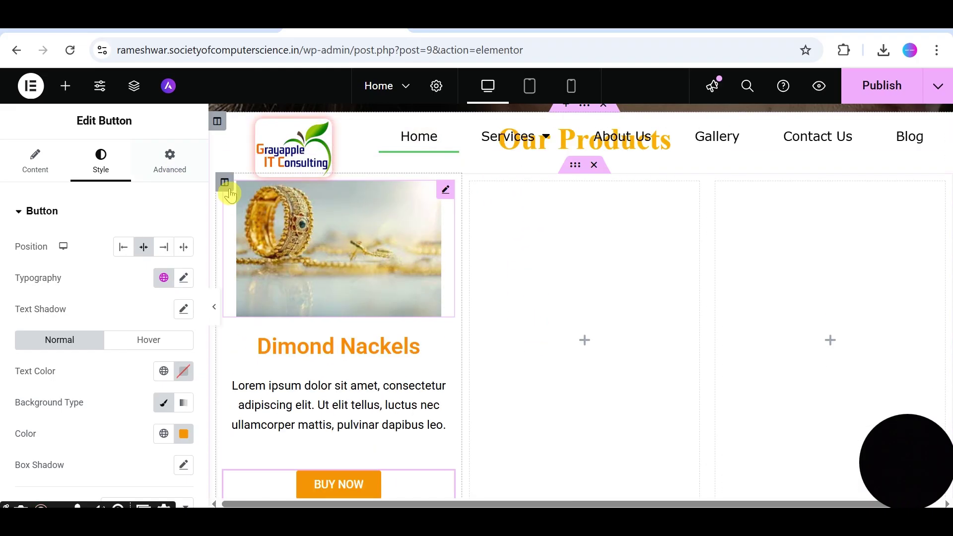
{"action": "left_click", "coordinate": [226, 187]}
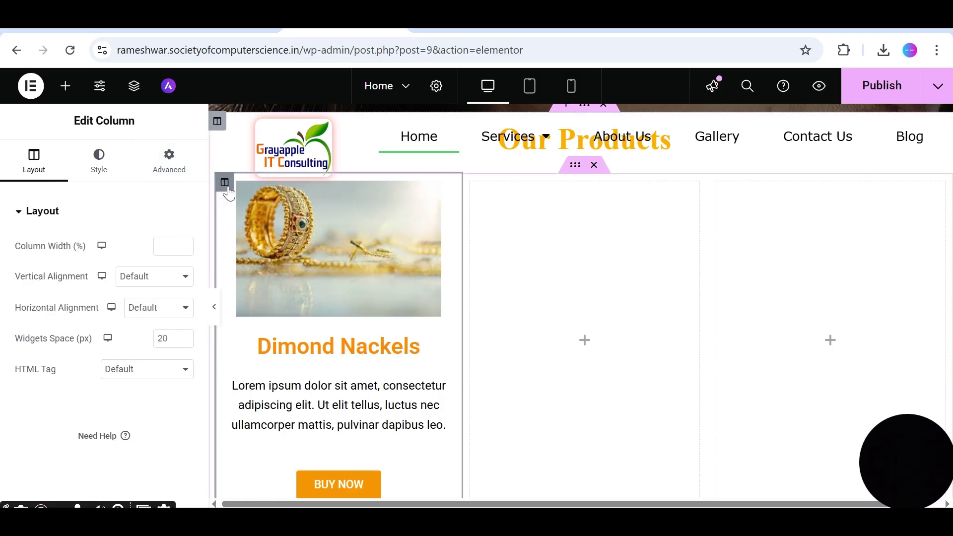
{"action": "left_click", "coordinate": [100, 171]}
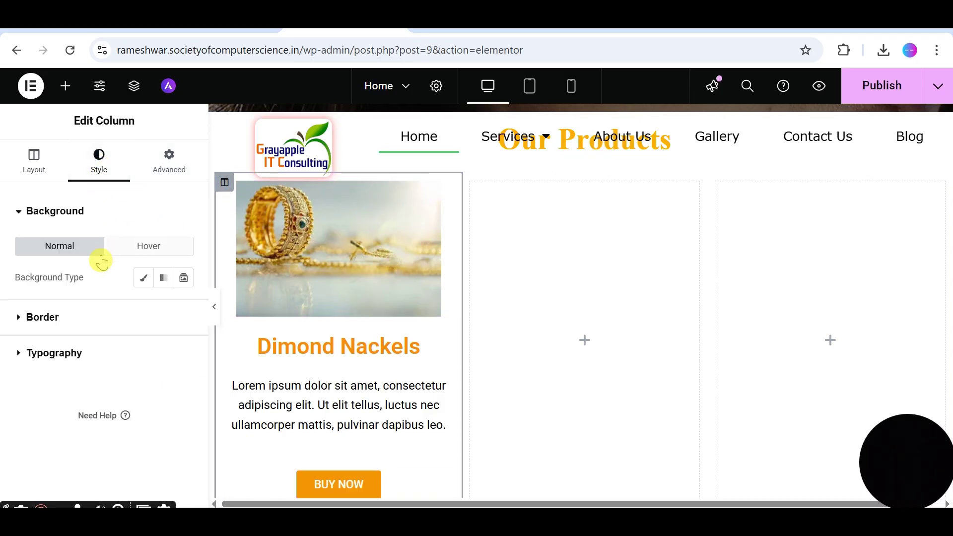
{"action": "left_click", "coordinate": [29, 317]}
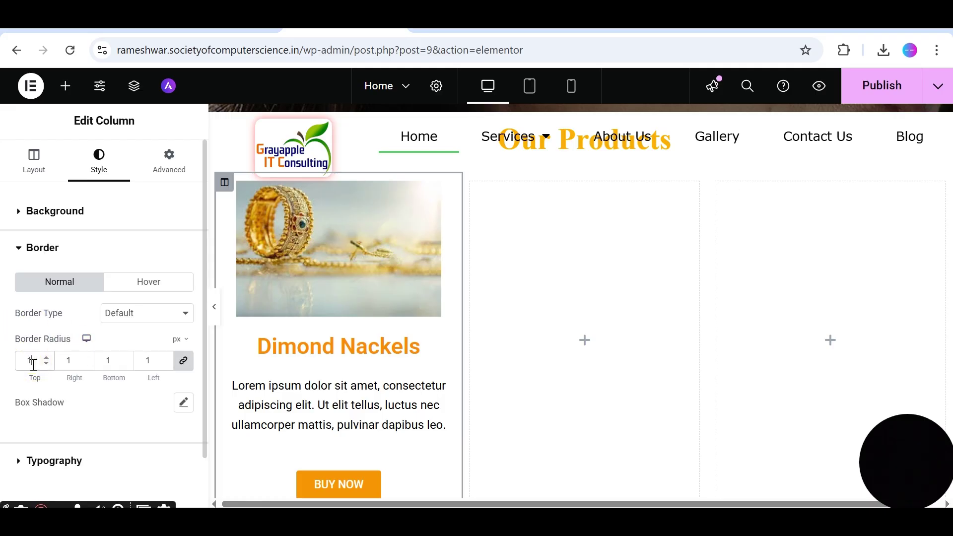
Step: Give the first product column an orange box shadow, rgba(255, 150, 0, 1), and publish the page
{"action": "left_click", "coordinate": [185, 402]}
{"action": "left_click", "coordinate": [172, 445]}
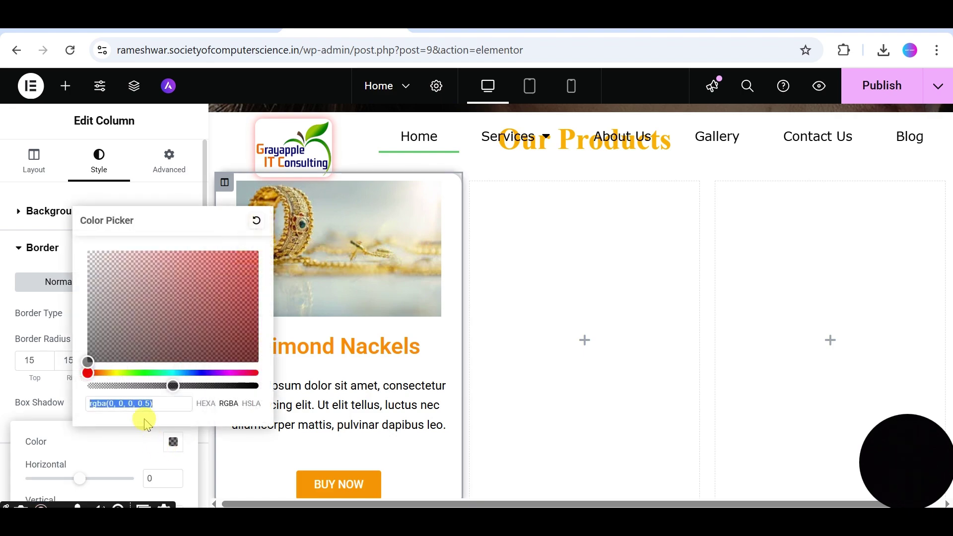
{"action": "left_click_drag", "start_coordinate": [165, 385], "coordinate": [204, 396]}
{"action": "left_click_drag", "start_coordinate": [259, 395], "coordinate": [263, 396]}
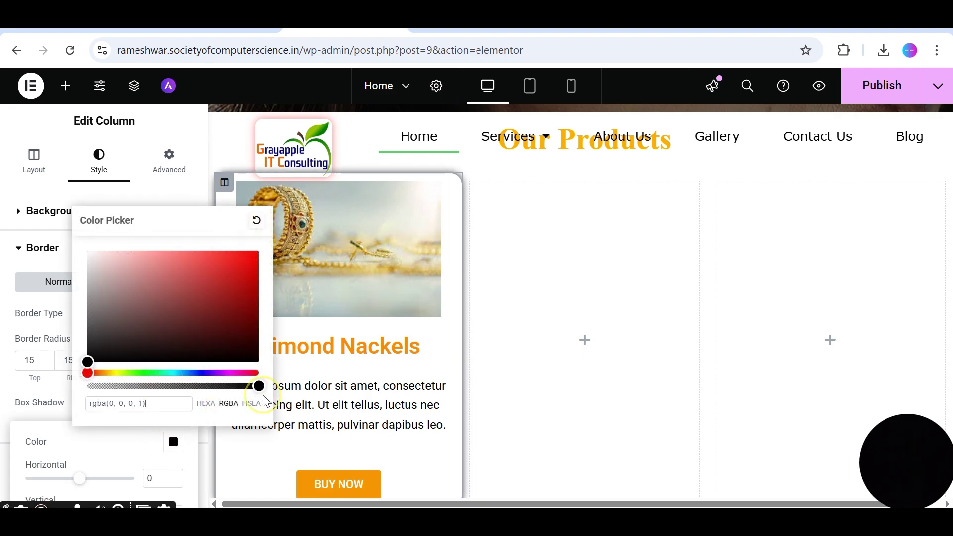
{"action": "left_click_drag", "start_coordinate": [89, 369], "coordinate": [105, 374]}
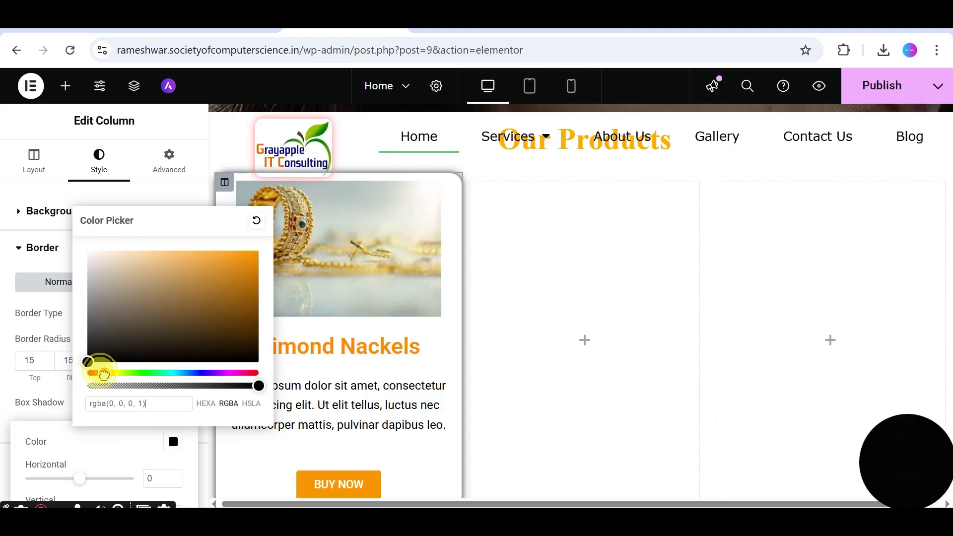
{"action": "left_click_drag", "start_coordinate": [208, 305], "coordinate": [261, 248]}
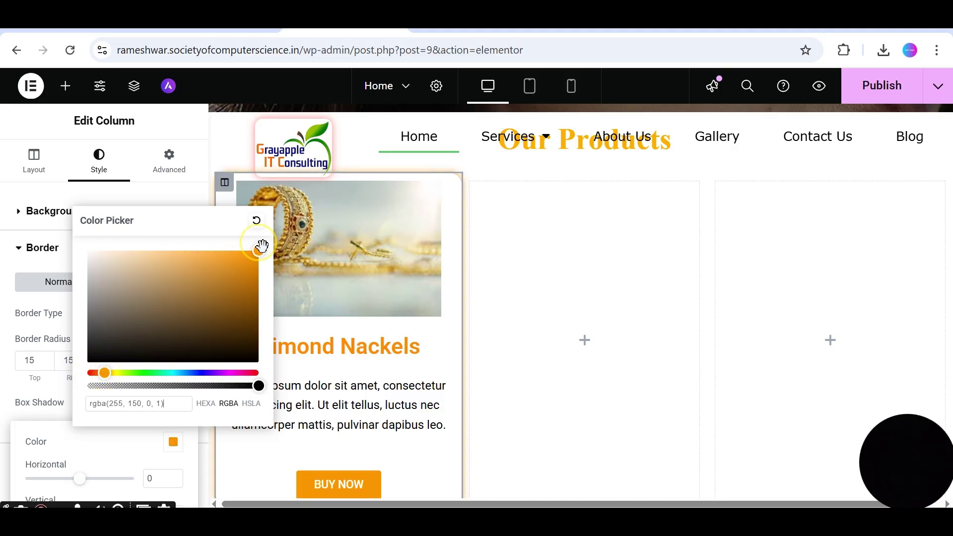
{"action": "left_click", "coordinate": [4, 300]}
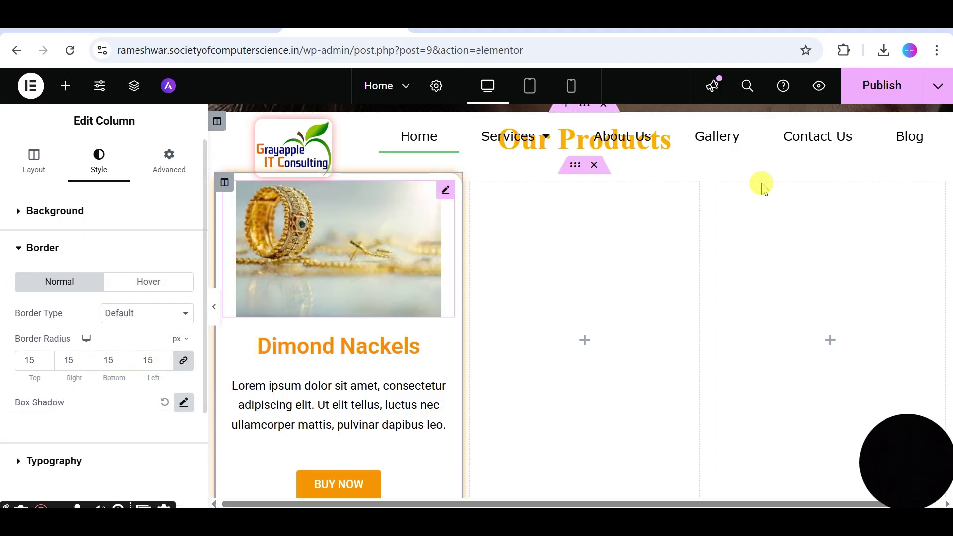
{"action": "left_click", "coordinate": [892, 88]}
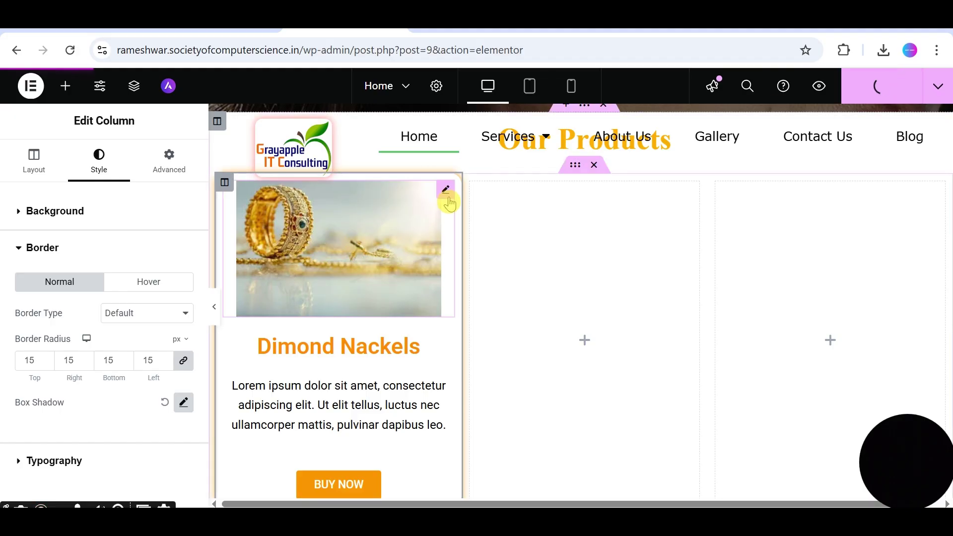
Step: Round the first column's jewellery image with a 10 px border radius on all corners and publish the page
{"action": "left_click", "coordinate": [447, 191]}
{"action": "left_click", "coordinate": [119, 167]}
{"action": "scroll", "coordinate": [67, 397], "scroll_direction": "down", "scroll_amount": 2}
{"action": "scroll", "coordinate": [37, 455], "scroll_direction": "down", "scroll_amount": 3}
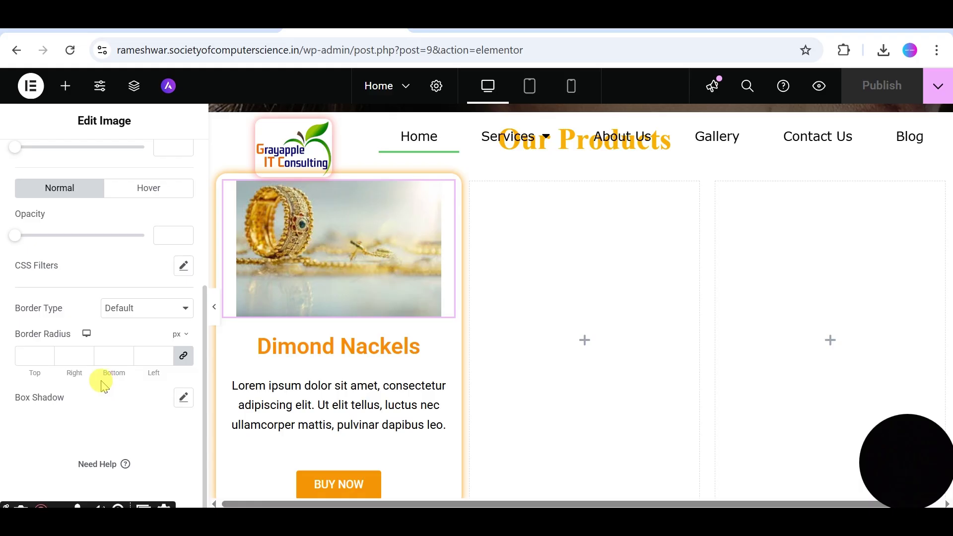
{"action": "left_click", "coordinate": [27, 351]}
{"action": "type", "text": "10"}
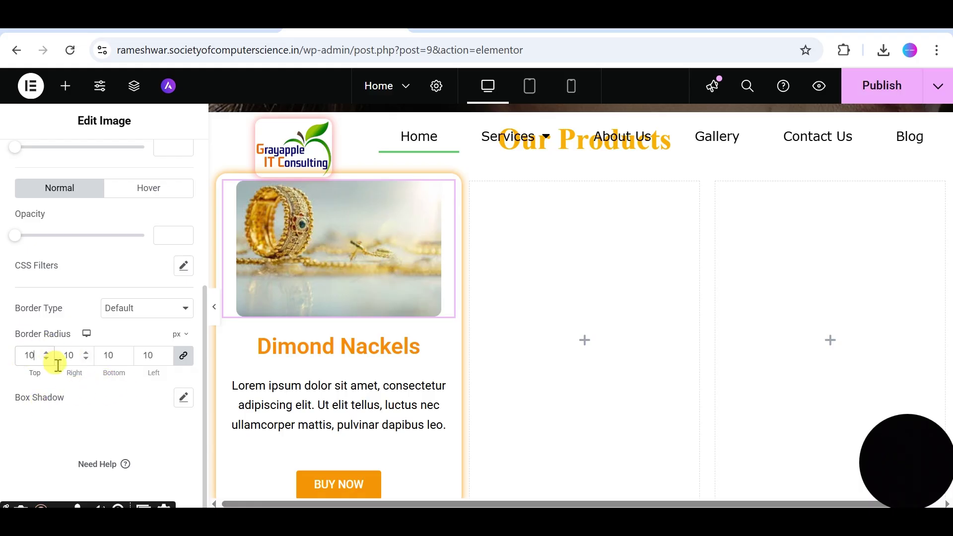
{"action": "left_click", "coordinate": [879, 88]}
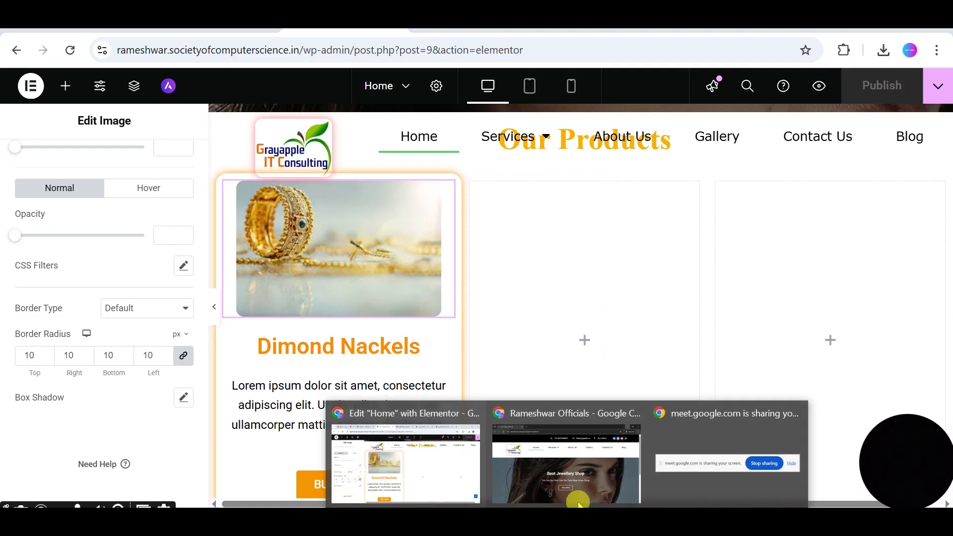
Step: Switch to the incognito window, reload the live site and examine the product card under Our Products
{"action": "left_click", "coordinate": [566, 459]}
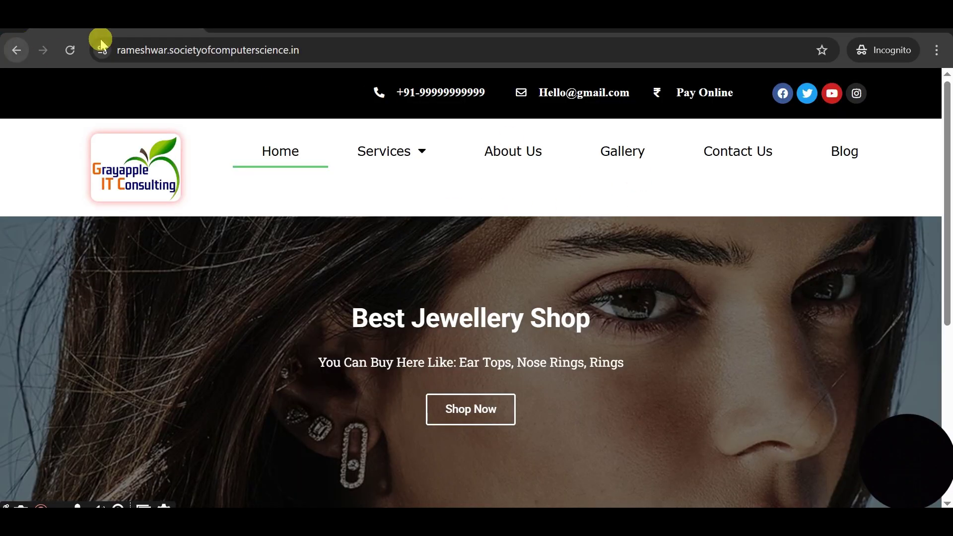
{"action": "left_click", "coordinate": [70, 49]}
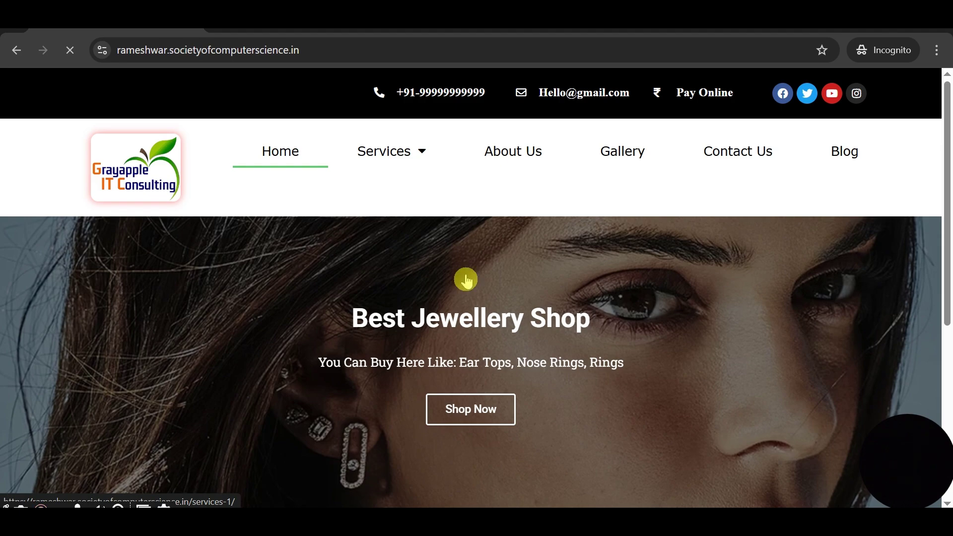
{"action": "scroll", "coordinate": [471, 281], "scroll_direction": "down", "scroll_amount": 5}
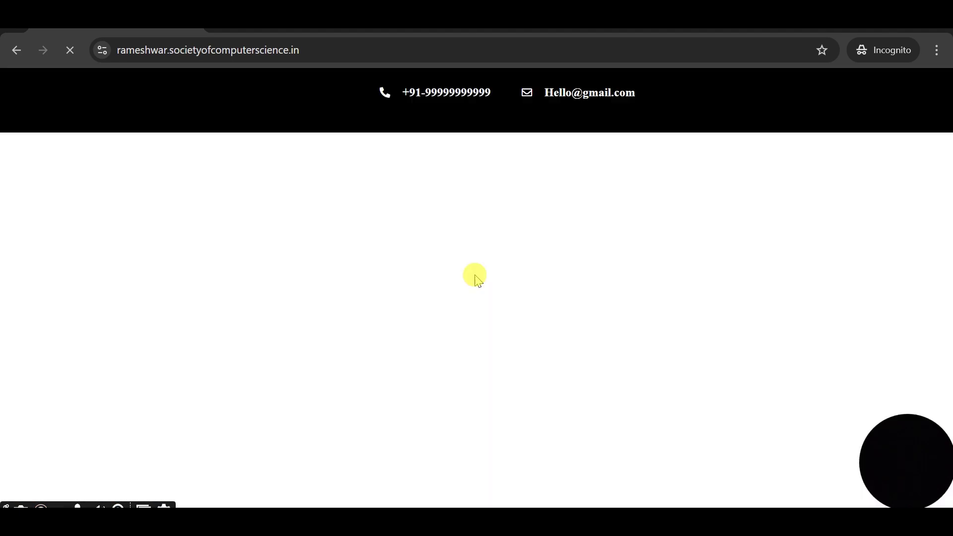
{"action": "scroll", "coordinate": [424, 277], "scroll_direction": "down", "scroll_amount": 6}
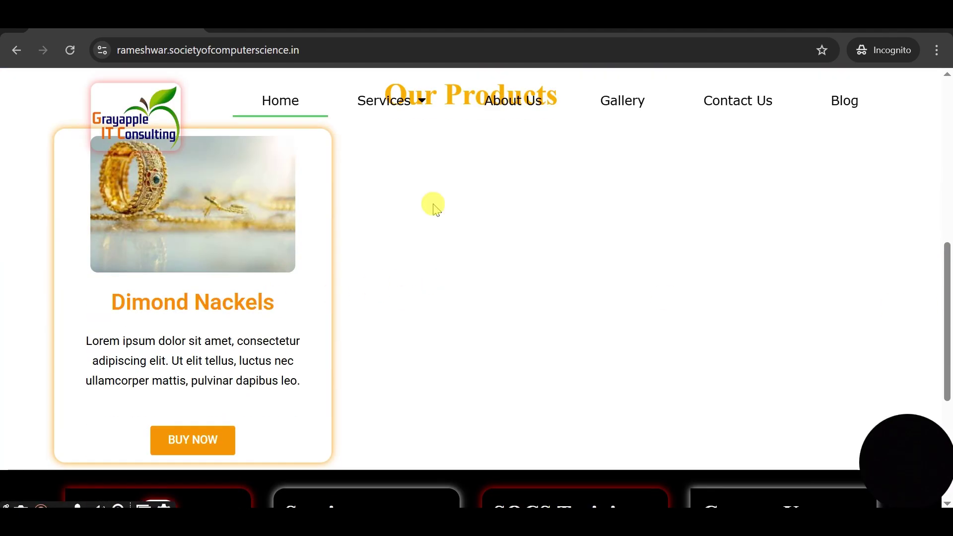
{"action": "scroll", "coordinate": [368, 285], "scroll_direction": "up", "scroll_amount": 1}
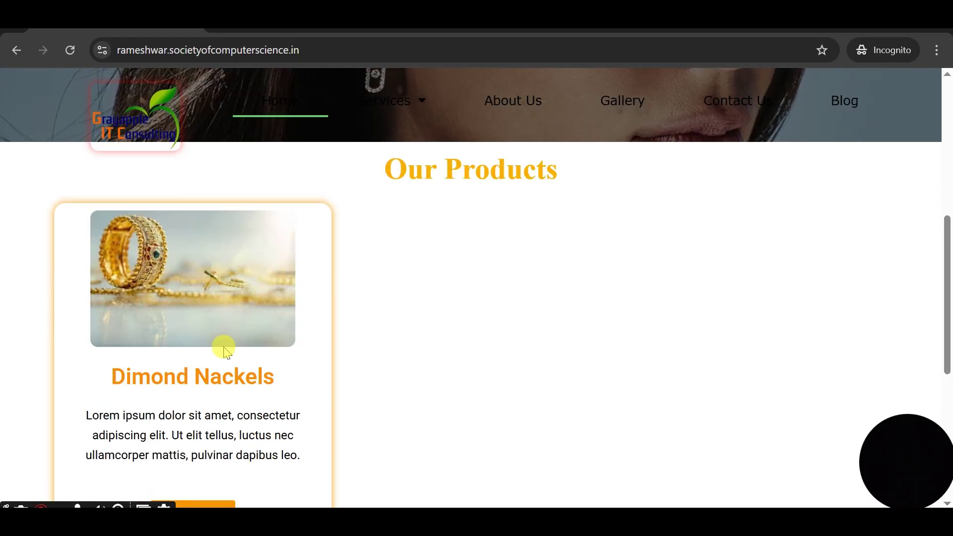
{"action": "scroll", "coordinate": [311, 344], "scroll_direction": "down", "scroll_amount": 1}
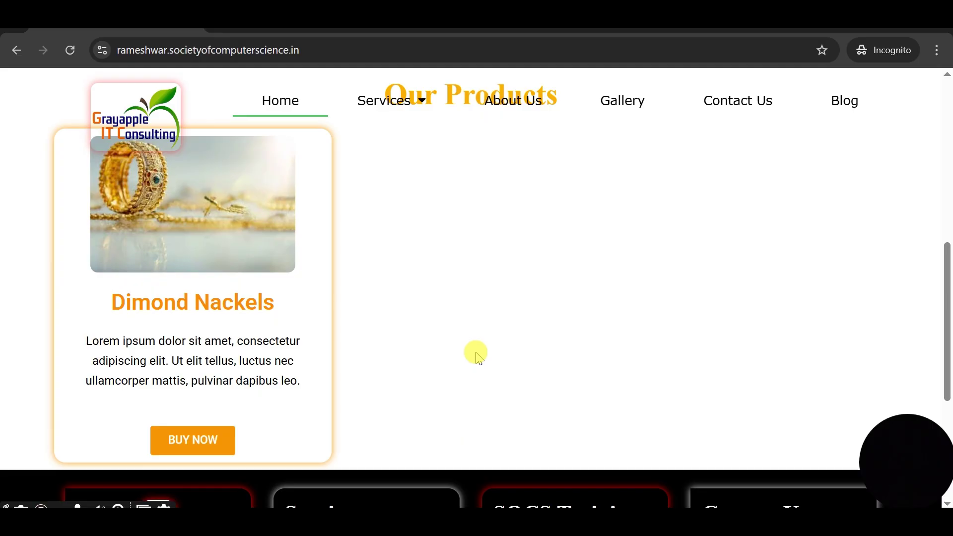
{"action": "scroll", "coordinate": [472, 350], "scroll_direction": "up", "scroll_amount": 1}
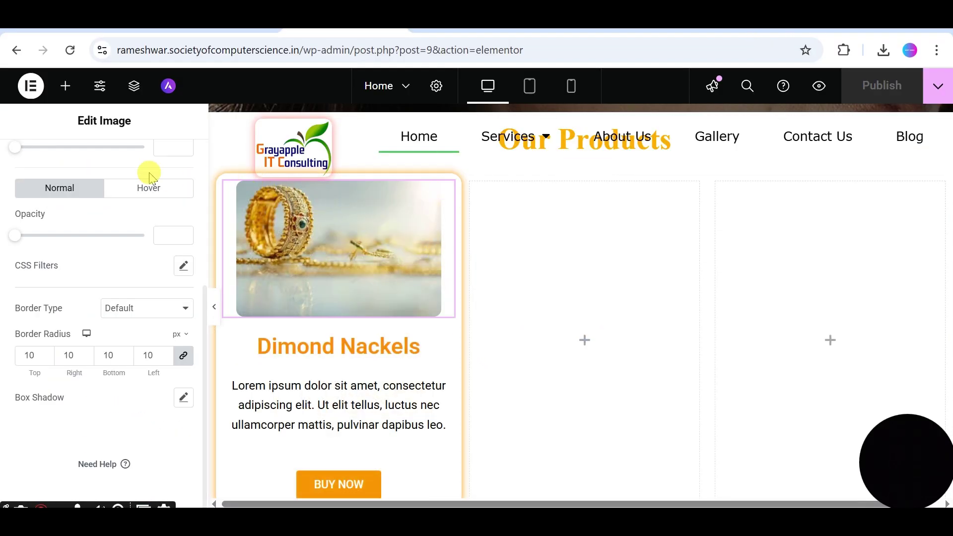
Step: In the Elementor editor, set the first card image's margin and padding to 15 px on all sides and publish the page
{"action": "scroll", "coordinate": [249, 326], "scroll_direction": "up", "scroll_amount": 3}
{"action": "scroll", "coordinate": [166, 271], "scroll_direction": "up", "scroll_amount": 5}
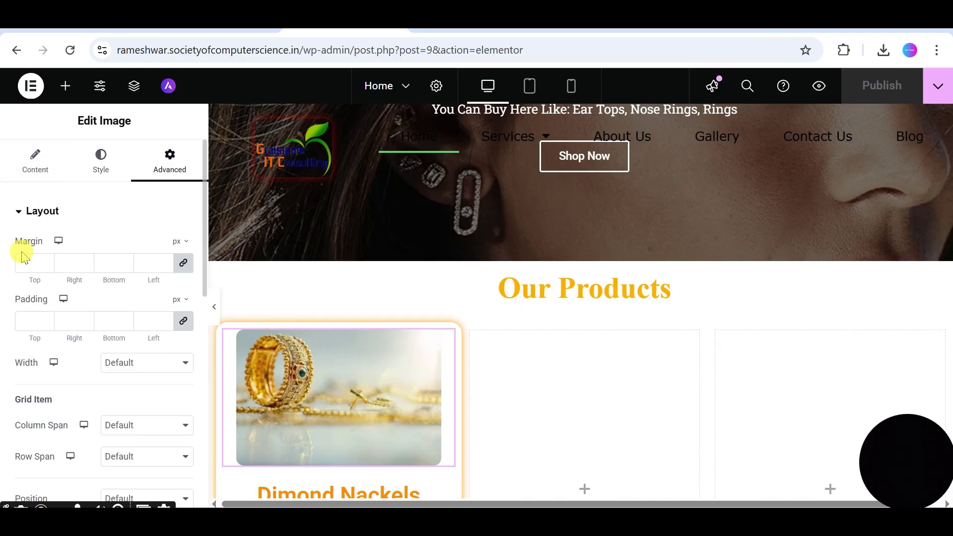
{"action": "left_click", "coordinate": [26, 259]}
{"action": "type", "text": "1"}
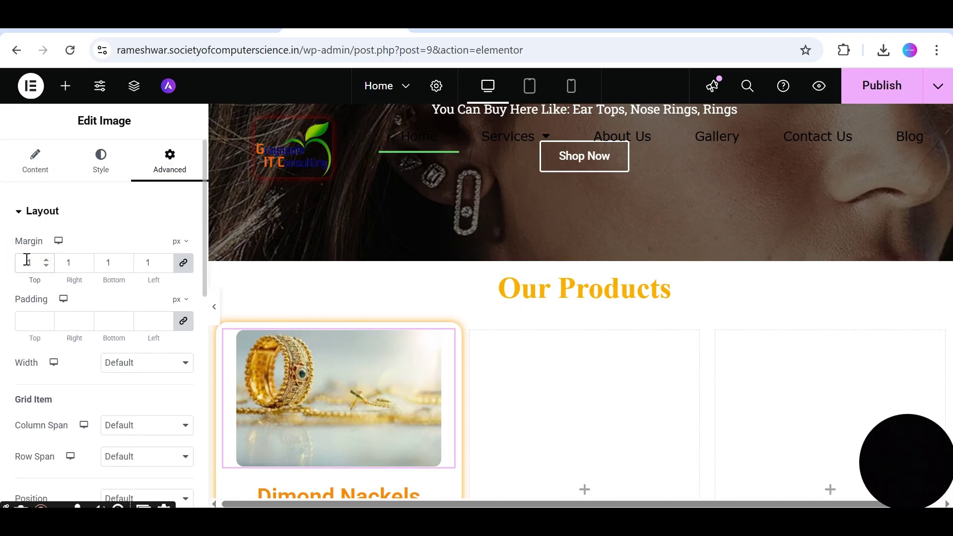
{"action": "type", "text": "5"}
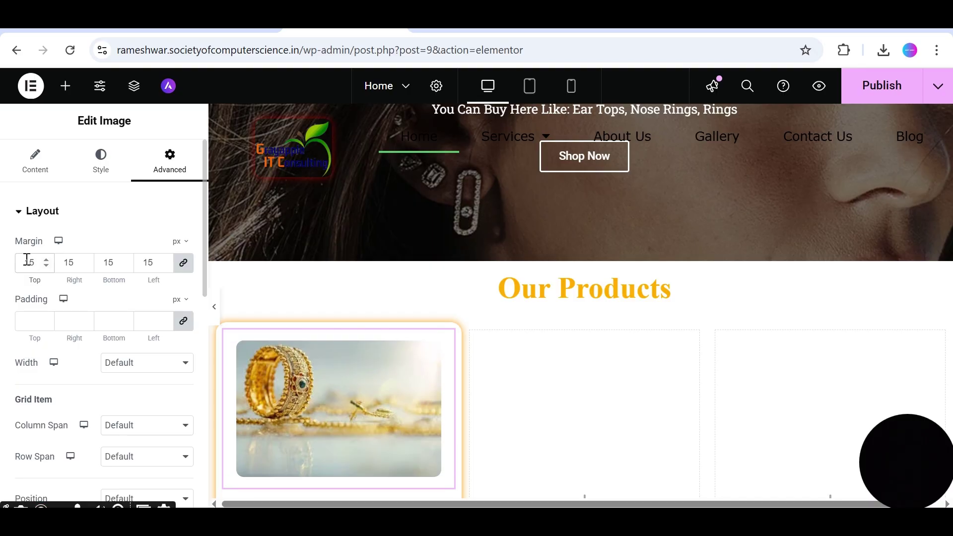
{"action": "left_click", "coordinate": [23, 318]}
{"action": "type", "text": "156"}
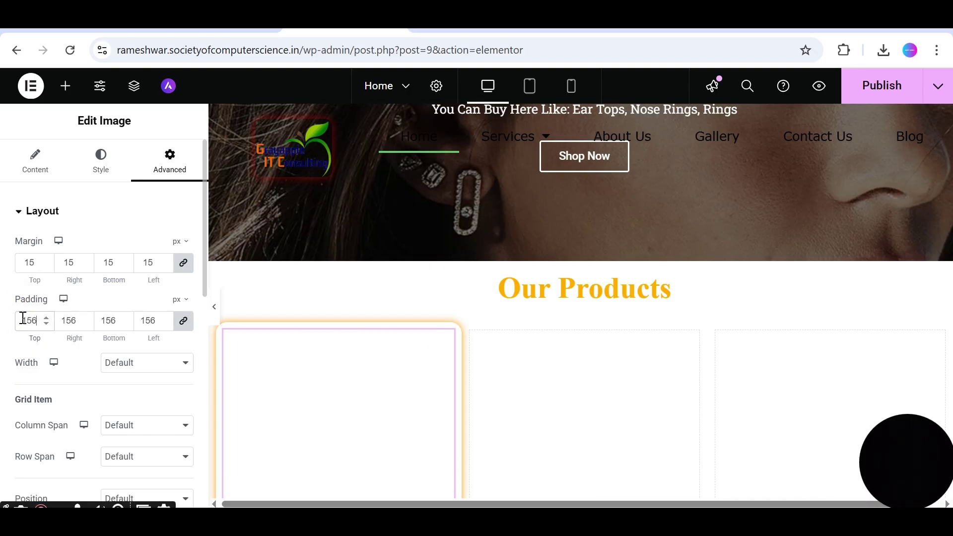
{"action": "key", "text": "BackSpace"}
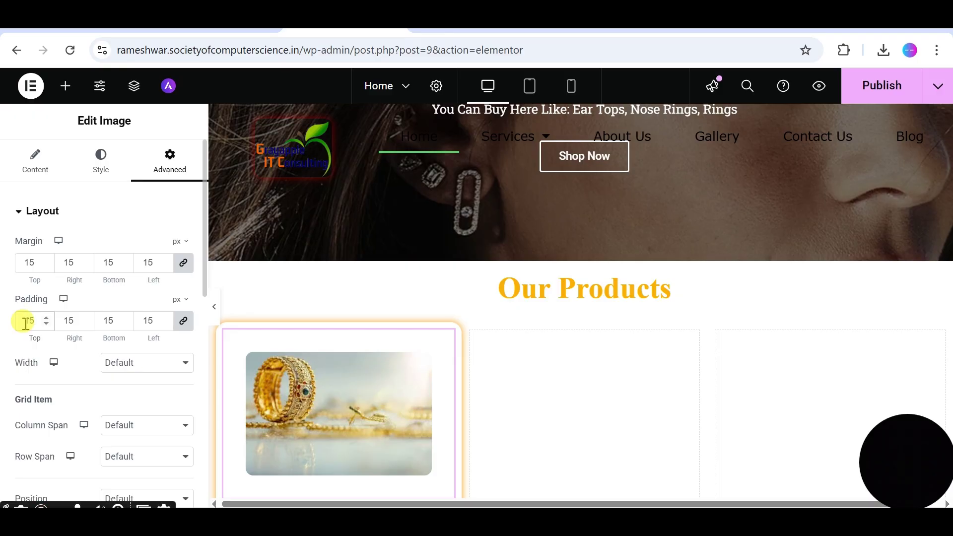
{"action": "left_click", "coordinate": [860, 87]}
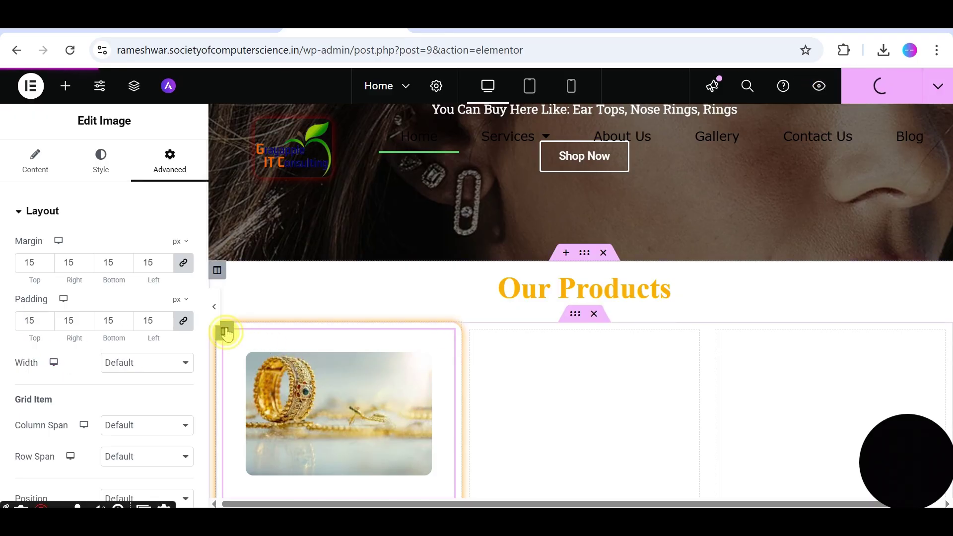
Step: Duplicate the finished first product column twice to make three identical cards
{"action": "right_click", "coordinate": [225, 332]}
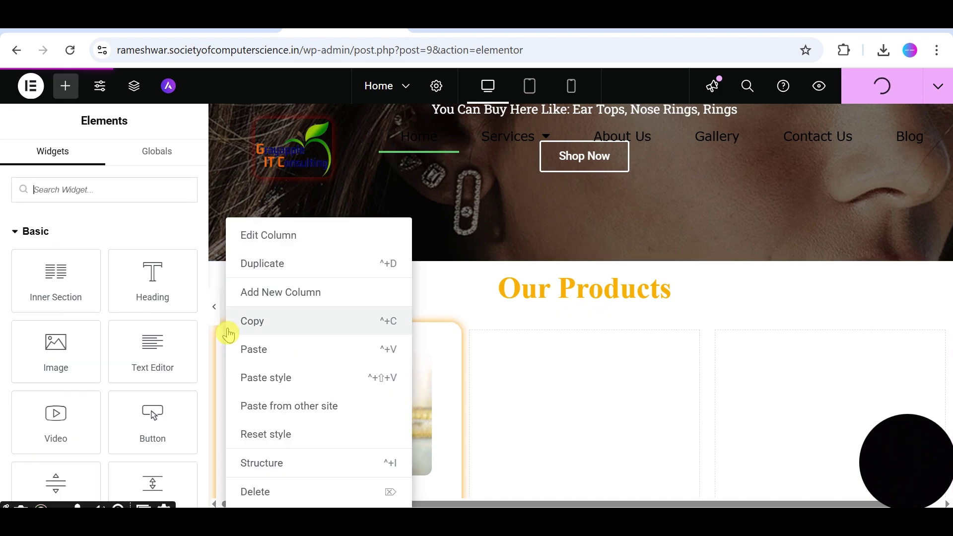
{"action": "left_click", "coordinate": [262, 276]}
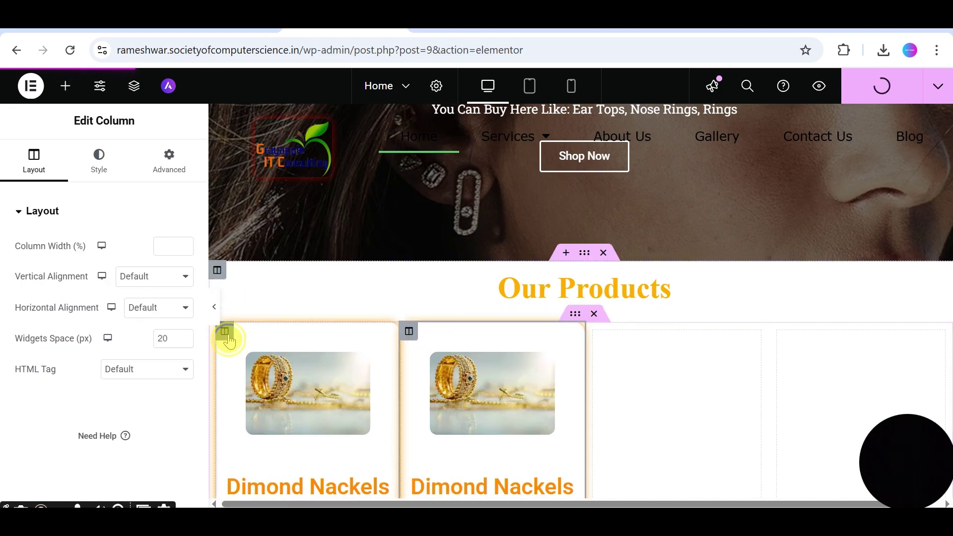
{"action": "right_click", "coordinate": [241, 340]}
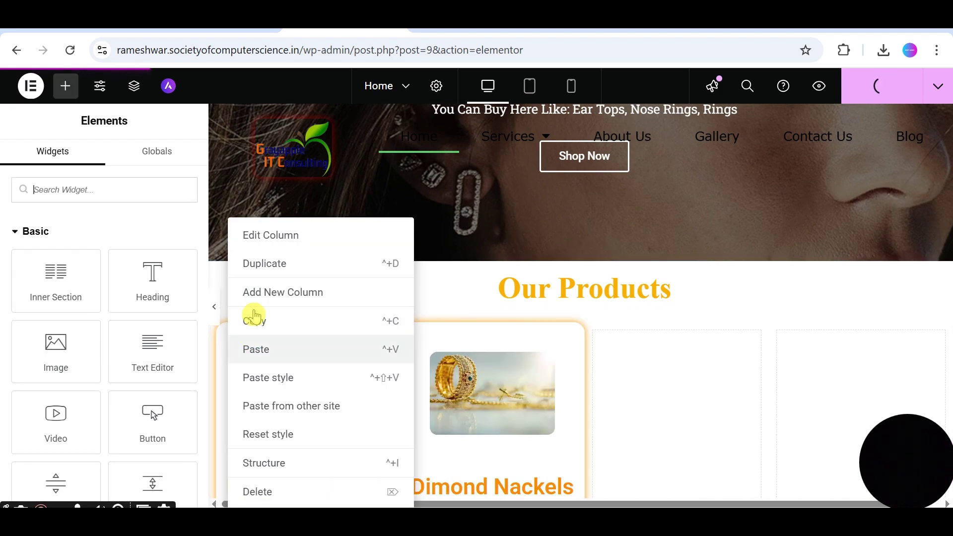
{"action": "left_click", "coordinate": [261, 268]}
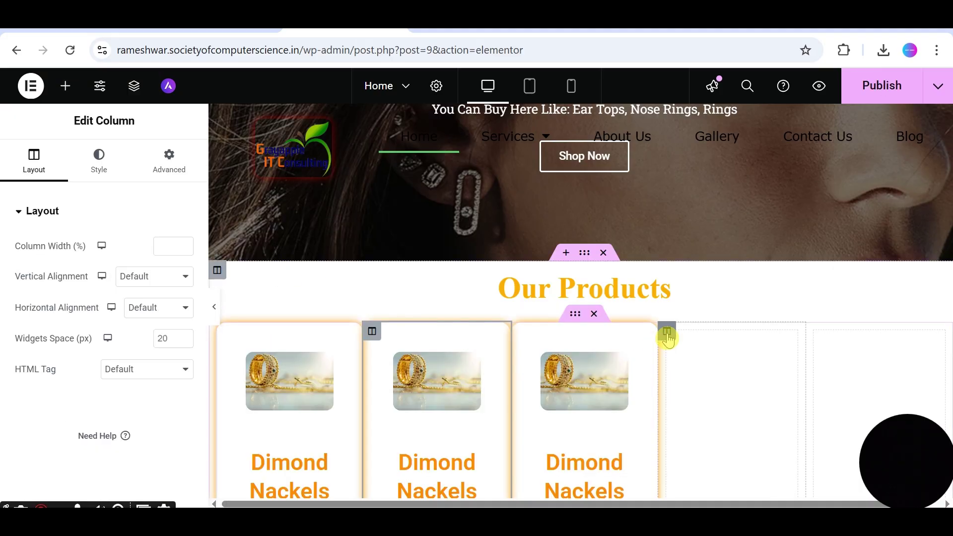
Step: Delete the two empty columns beside the product cards and publish the page
{"action": "right_click", "coordinate": [667, 336]}
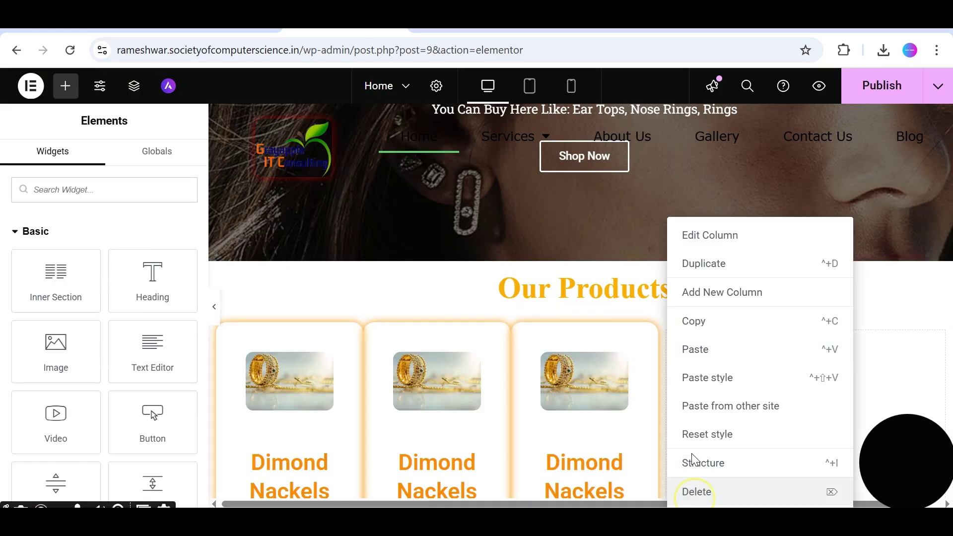
{"action": "left_click", "coordinate": [694, 489]}
{"action": "right_click", "coordinate": [777, 334]}
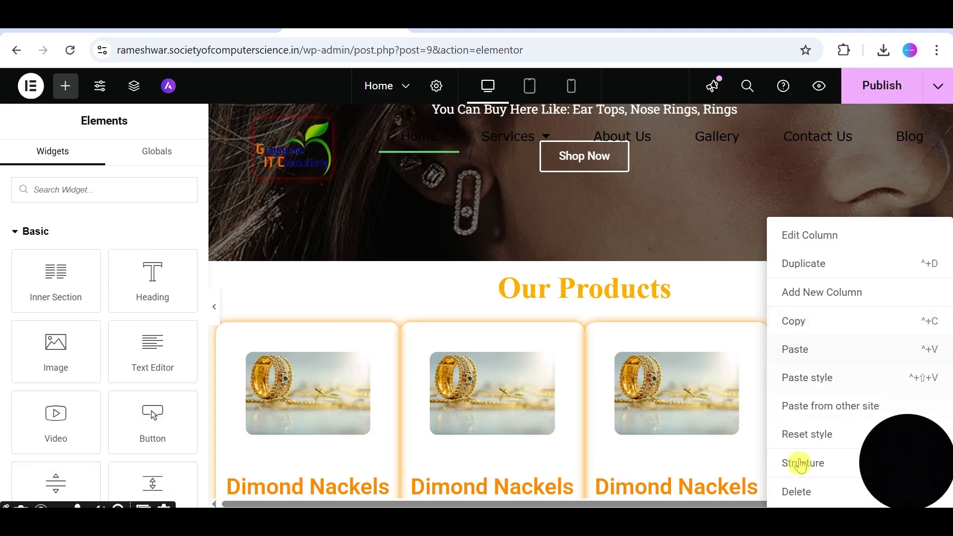
{"action": "left_click", "coordinate": [791, 489]}
{"action": "left_click", "coordinate": [888, 99]}
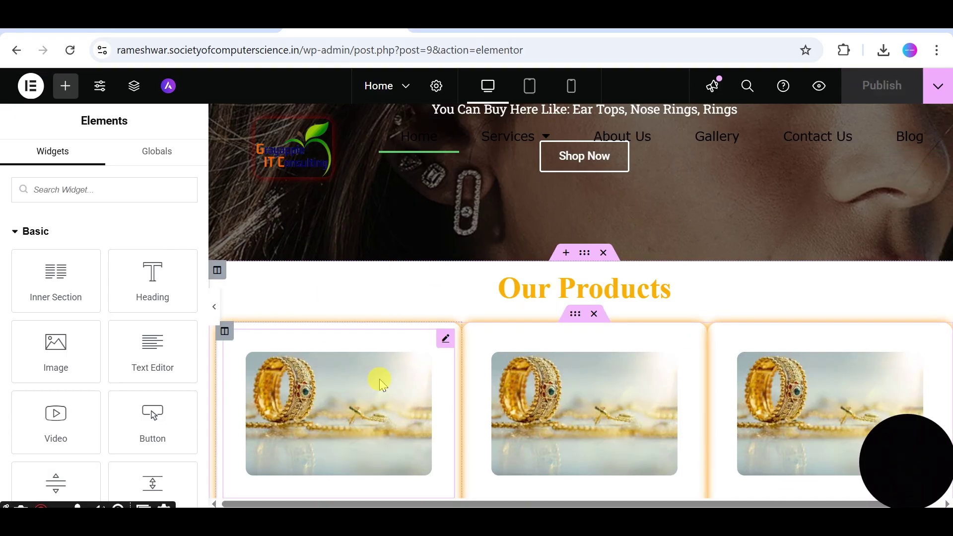
Step: Set the first product column's margin to 15 px on all sides
{"action": "scroll", "coordinate": [491, 376], "scroll_direction": "down", "scroll_amount": 4}
{"action": "scroll", "coordinate": [491, 376], "scroll_direction": "down", "scroll_amount": 2}
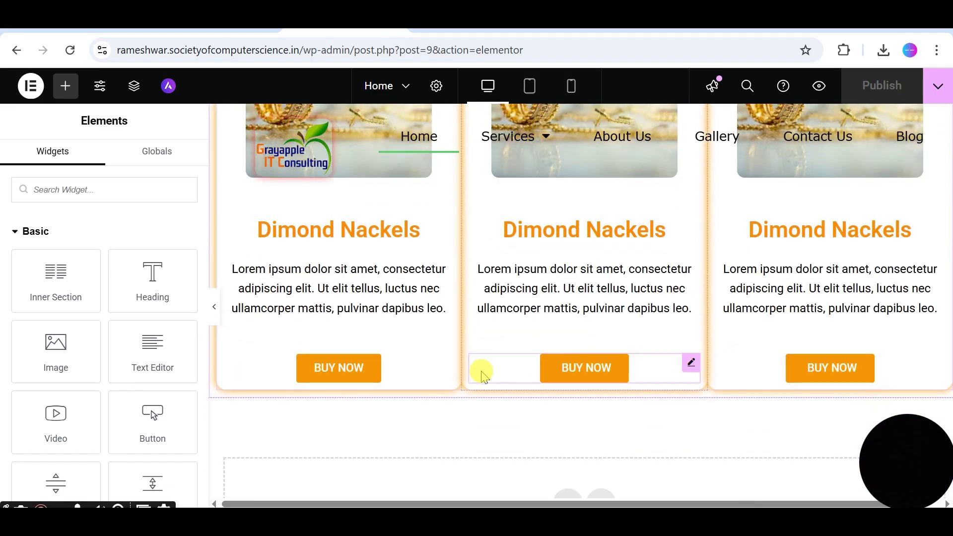
{"action": "scroll", "coordinate": [481, 369], "scroll_direction": "up", "scroll_amount": 5}
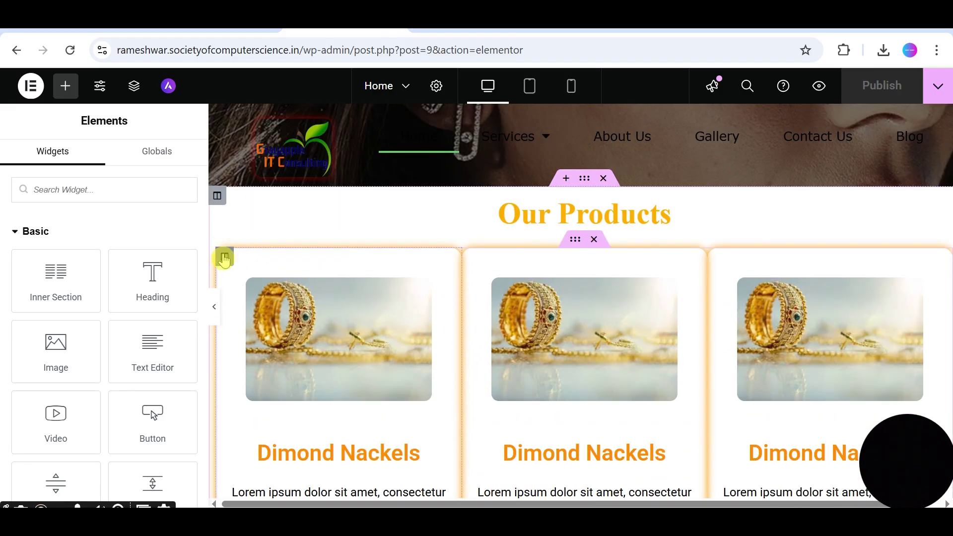
{"action": "left_click", "coordinate": [224, 257]}
{"action": "left_click", "coordinate": [224, 258]}
{"action": "left_click", "coordinate": [153, 154]}
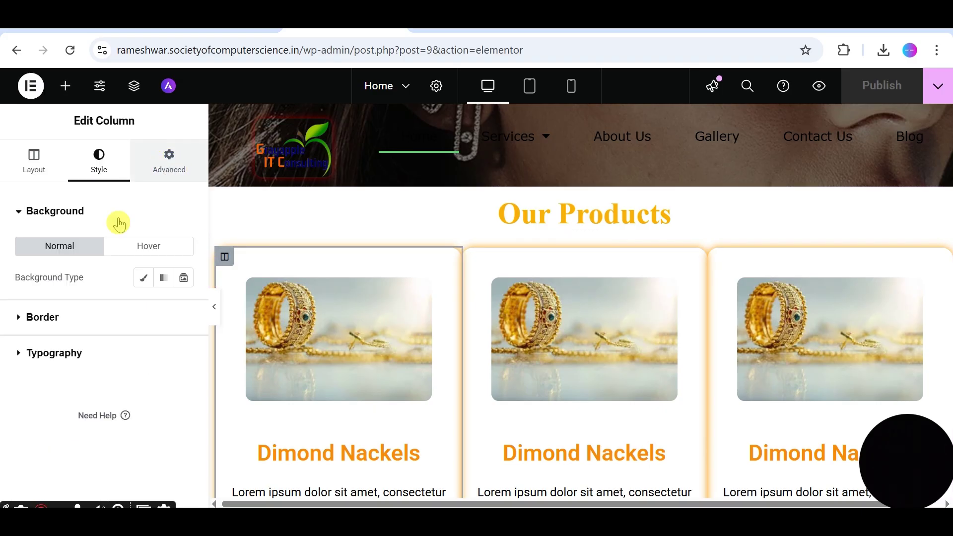
{"action": "left_click", "coordinate": [31, 255]}
{"action": "type", "text": "10"}
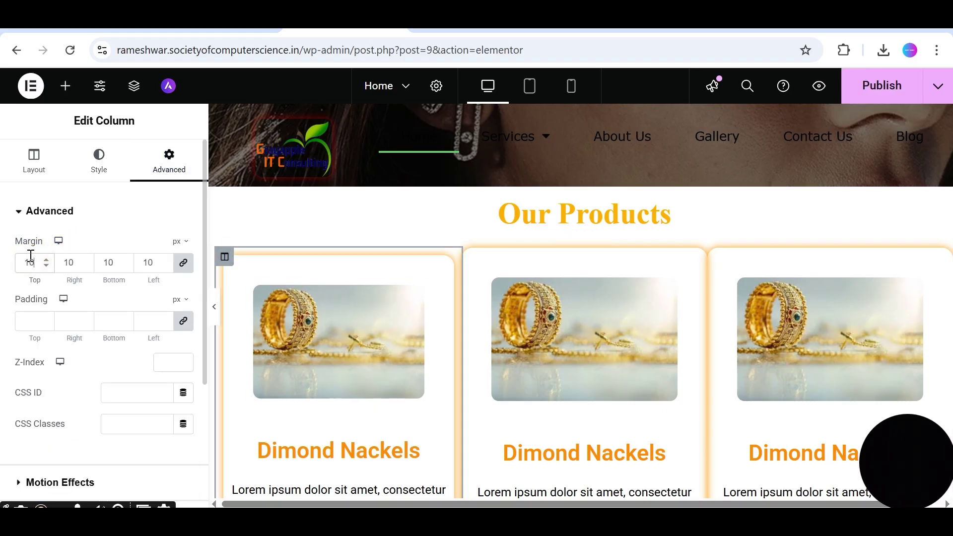
{"action": "key", "text": "BackSpace"}
{"action": "type", "text": "5"}
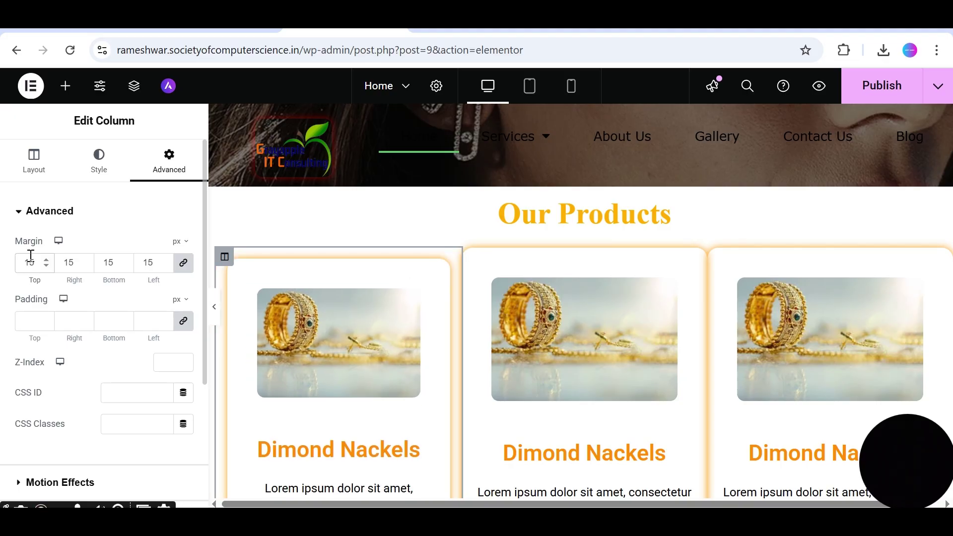
Step: Set the first product column's padding to 15 px on all sides and publish the page
{"action": "left_click", "coordinate": [31, 325]}
{"action": "type", "text": "1"}
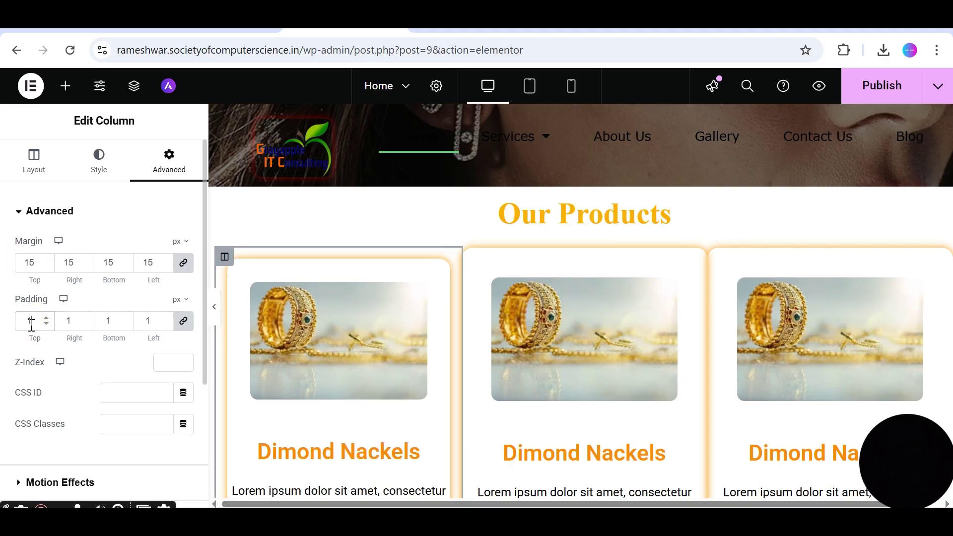
{"action": "type", "text": "5"}
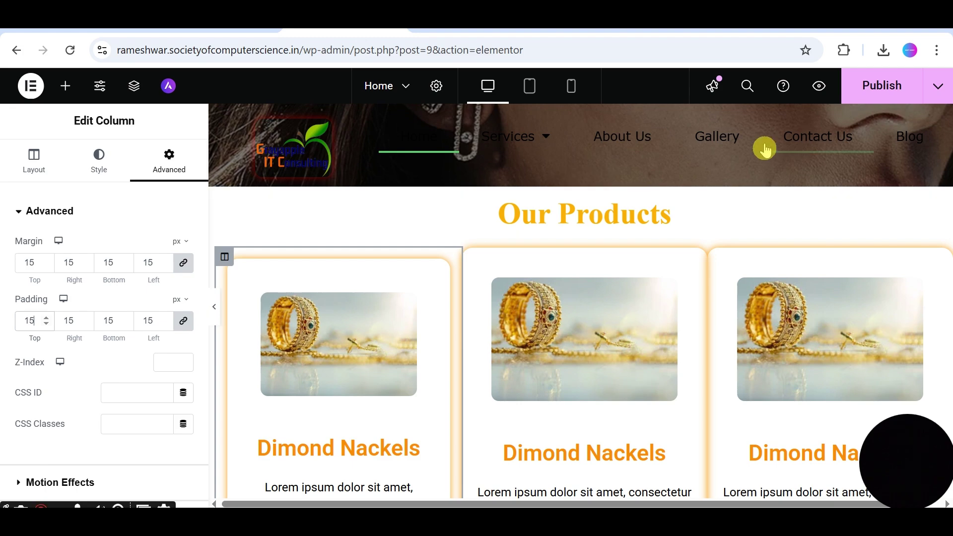
{"action": "left_click", "coordinate": [856, 85]}
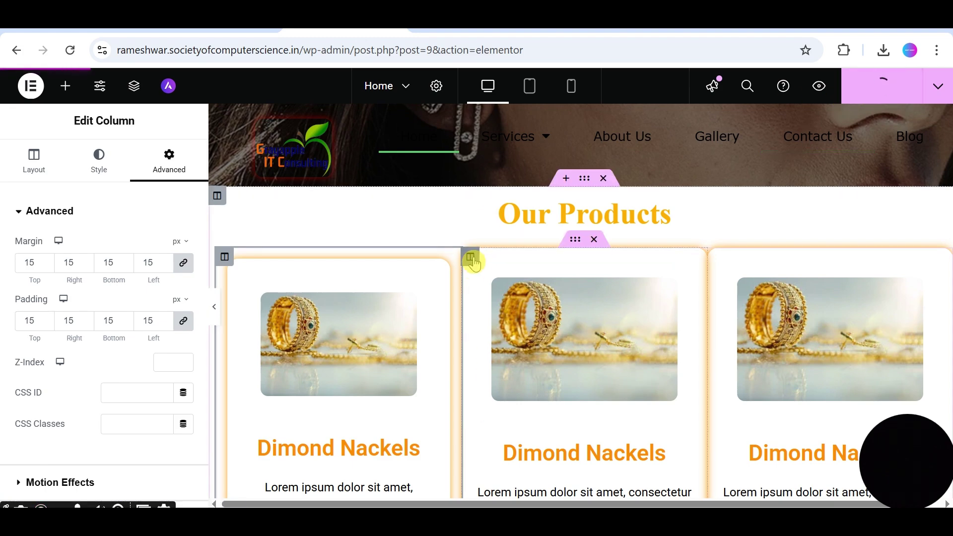
Step: Set the second product column's margin and padding to 15 px on all sides and publish the page
{"action": "left_click", "coordinate": [470, 257]}
{"action": "left_click", "coordinate": [169, 163]}
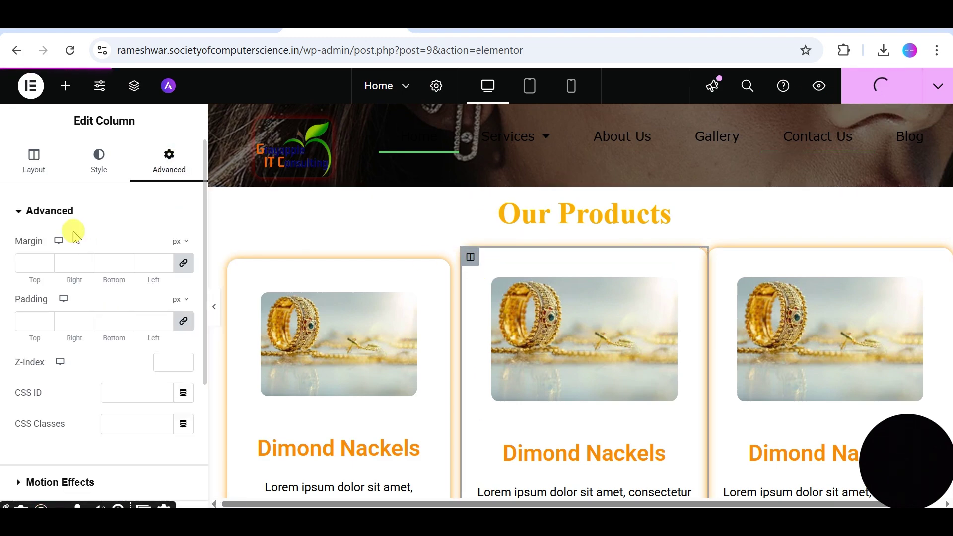
{"action": "left_click", "coordinate": [22, 260]}
{"action": "type", "text": "14"}
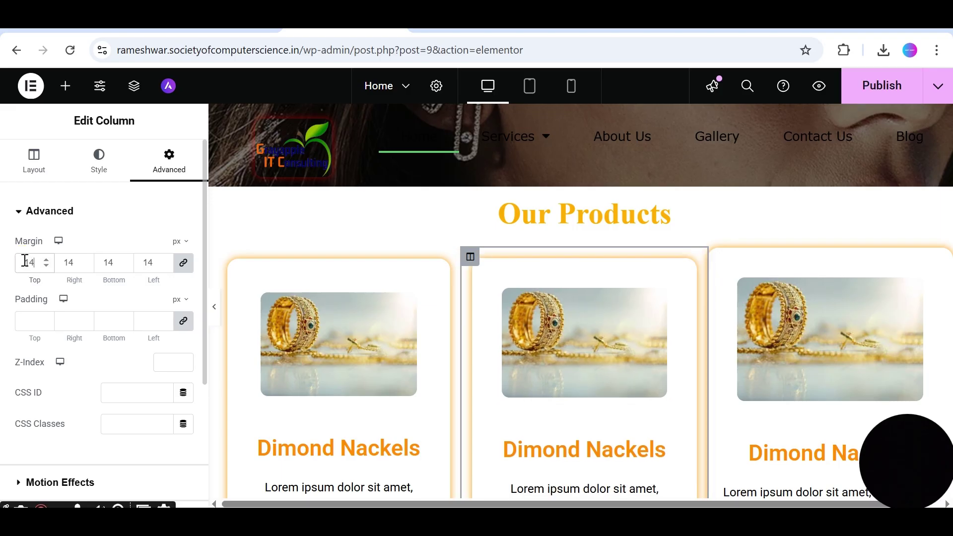
{"action": "key", "text": "Up"}
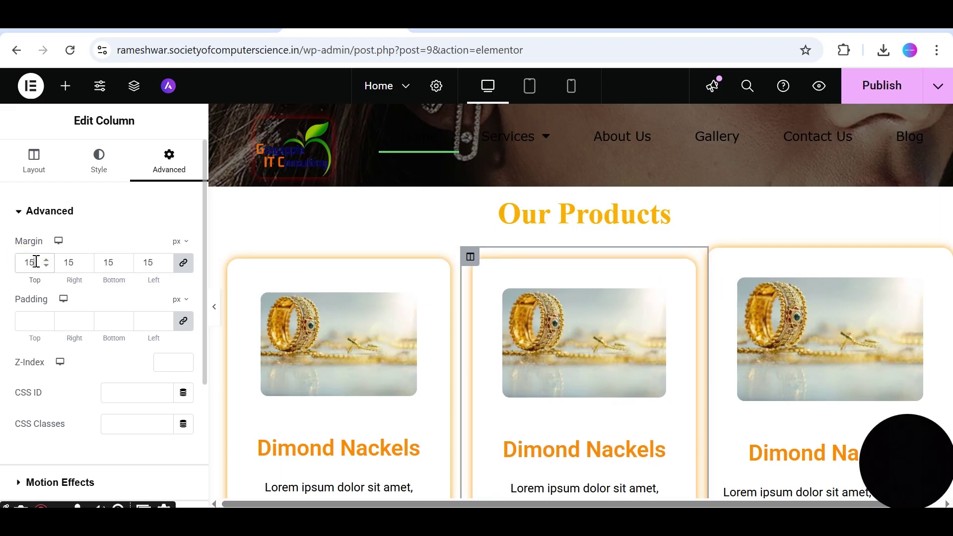
{"action": "left_click", "coordinate": [31, 324]}
{"action": "type", "text": "15"}
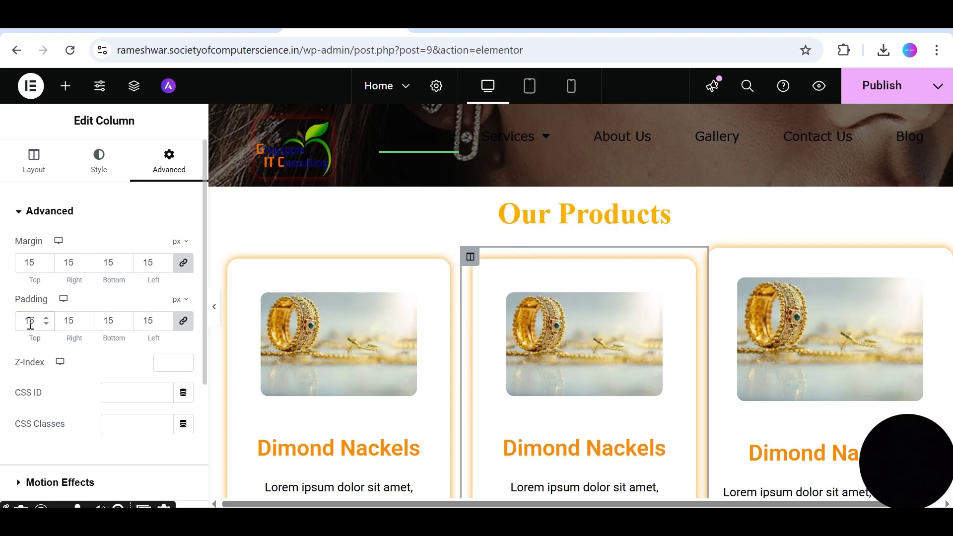
{"action": "left_click", "coordinate": [874, 87]}
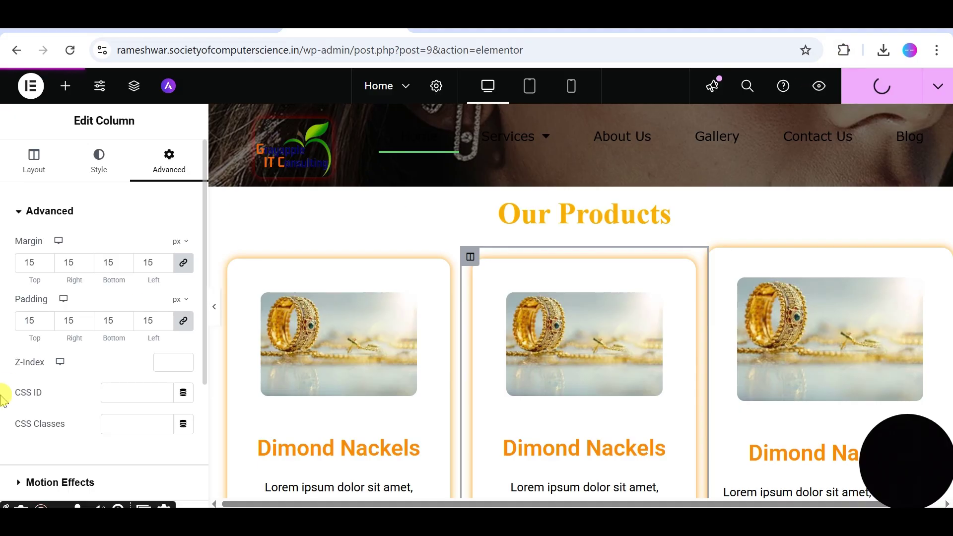
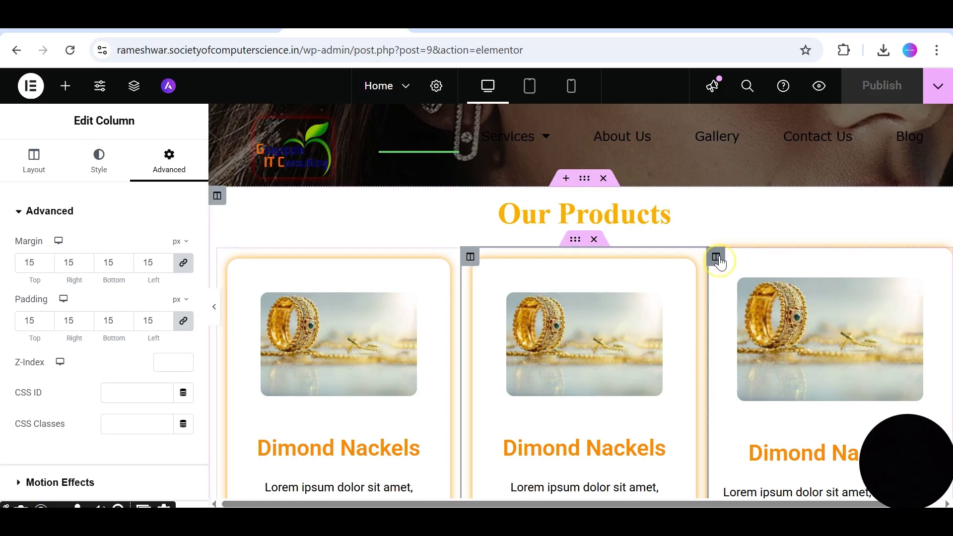
Step: Set the third product column's margin and padding to 15 px on all sides and publish the page
{"action": "left_click", "coordinate": [718, 261]}
{"action": "left_click", "coordinate": [169, 164]}
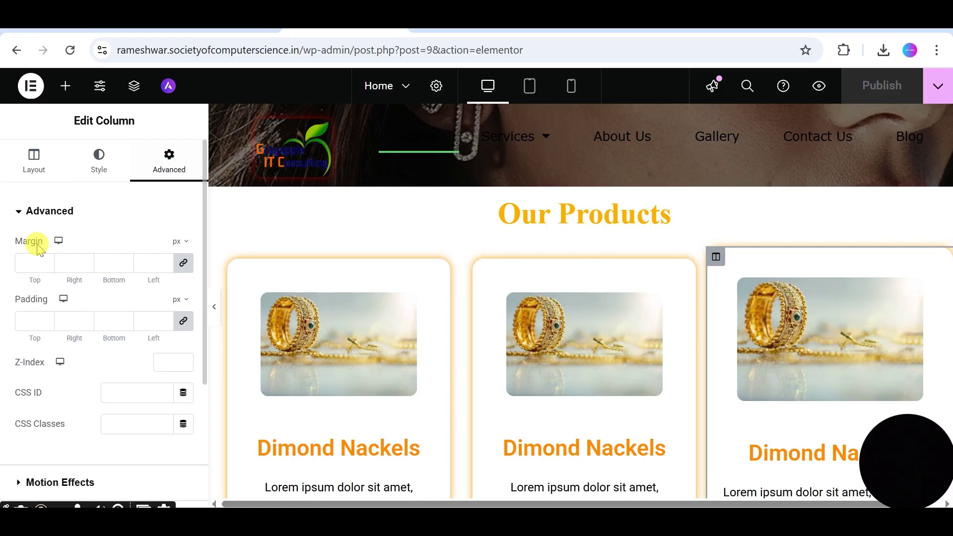
{"action": "left_click", "coordinate": [26, 265]}
{"action": "type", "text": "15"}
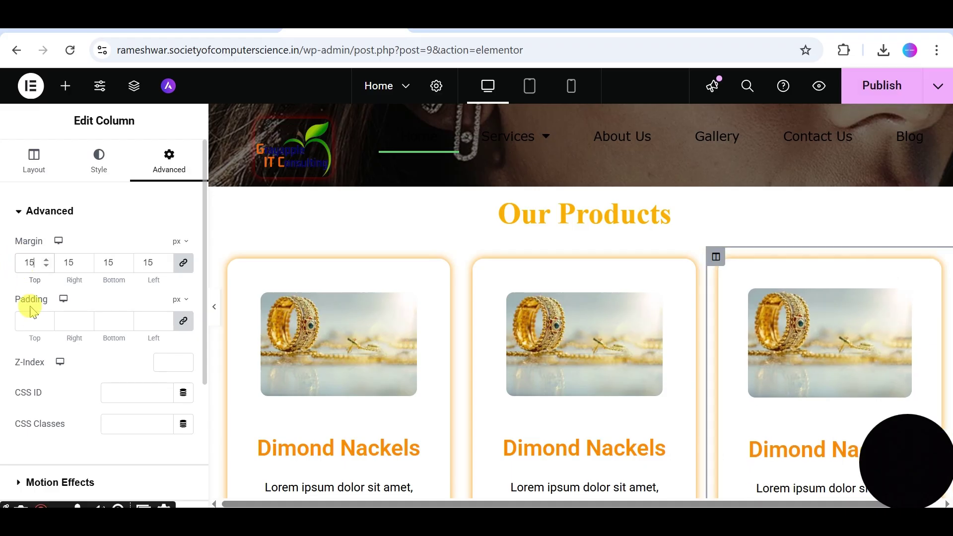
{"action": "left_click", "coordinate": [34, 322]}
{"action": "type", "text": "15"}
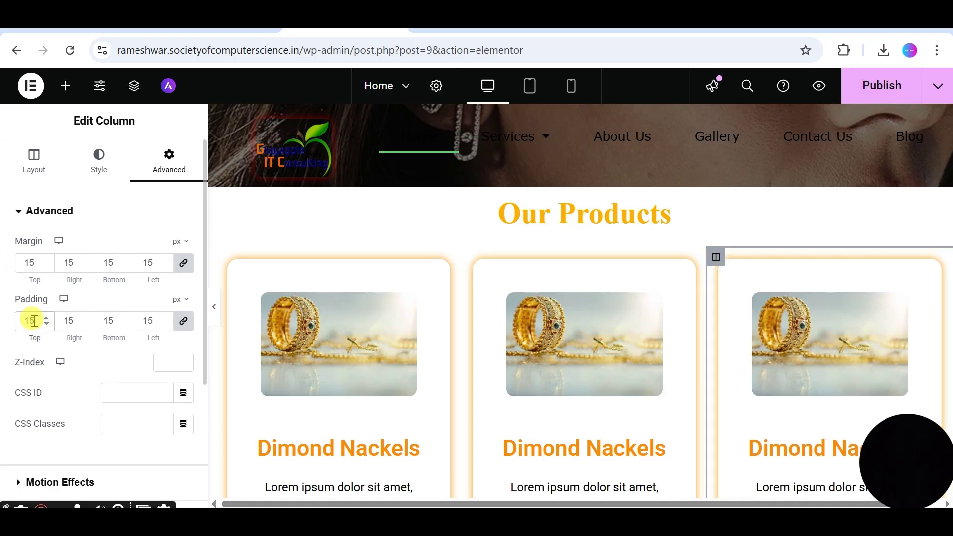
{"action": "left_click", "coordinate": [900, 86]}
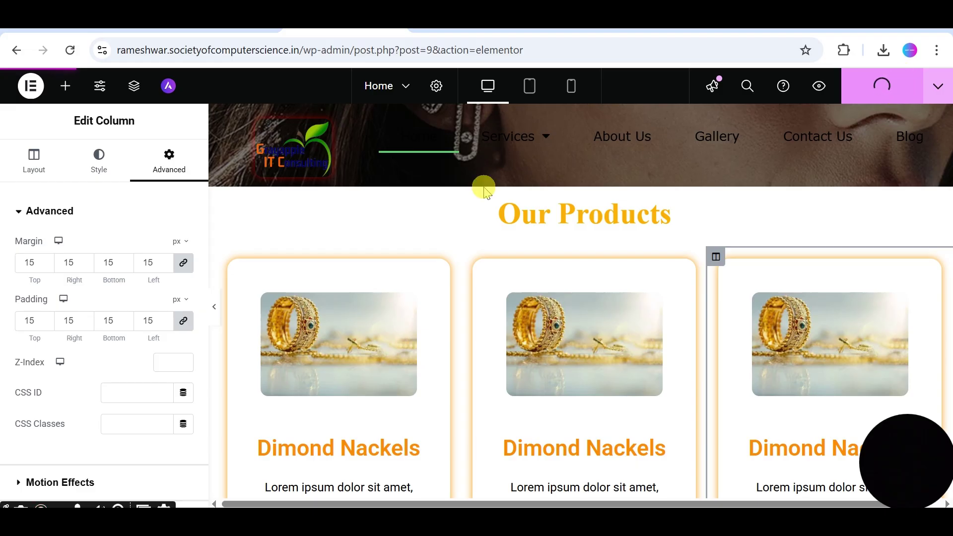
Step: Preview the three product cards at full width with the editing panel hidden, and restore the panel
{"action": "left_click", "coordinate": [214, 306]}
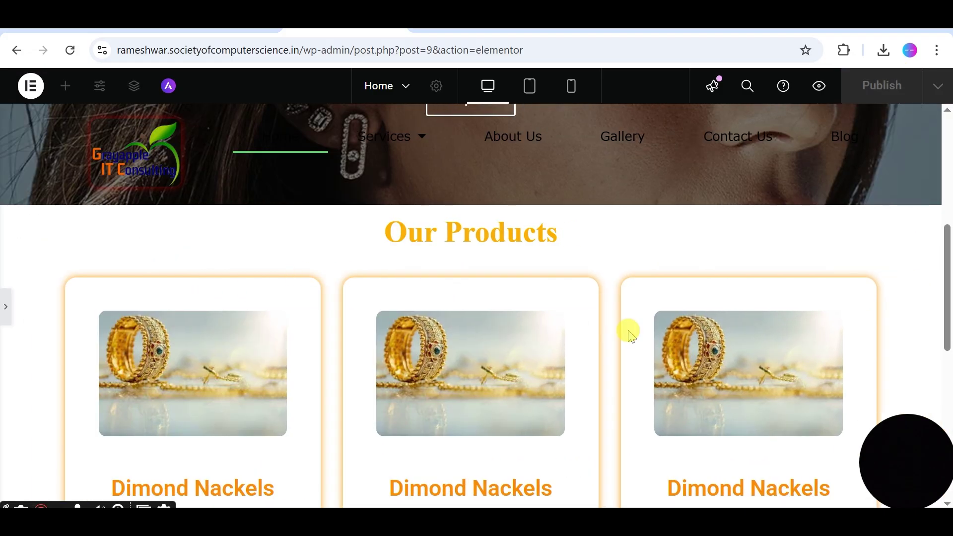
{"action": "scroll", "coordinate": [505, 303], "scroll_direction": "down", "scroll_amount": 5}
{"action": "scroll", "coordinate": [504, 296], "scroll_direction": "up", "scroll_amount": 4}
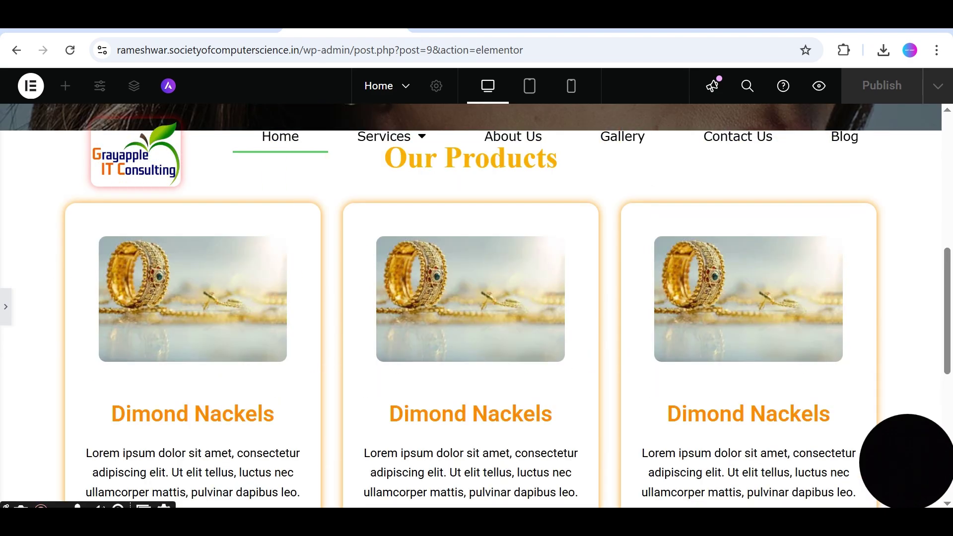
{"action": "left_click", "coordinate": [5, 309]}
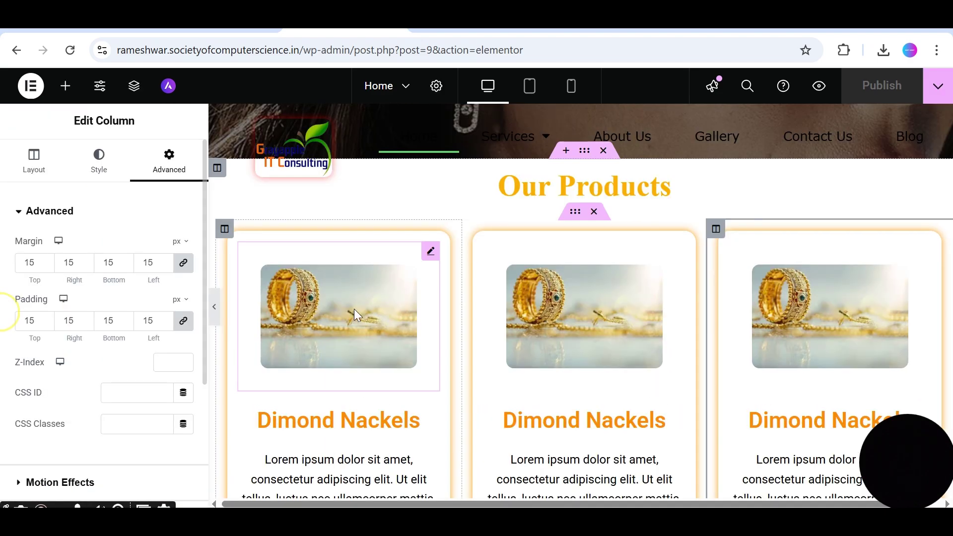
Step: Upload the image download (4) from the Downloads folder as a replacement picture for the second product card
{"action": "left_click", "coordinate": [584, 309]}
{"action": "left_click", "coordinate": [48, 287]}
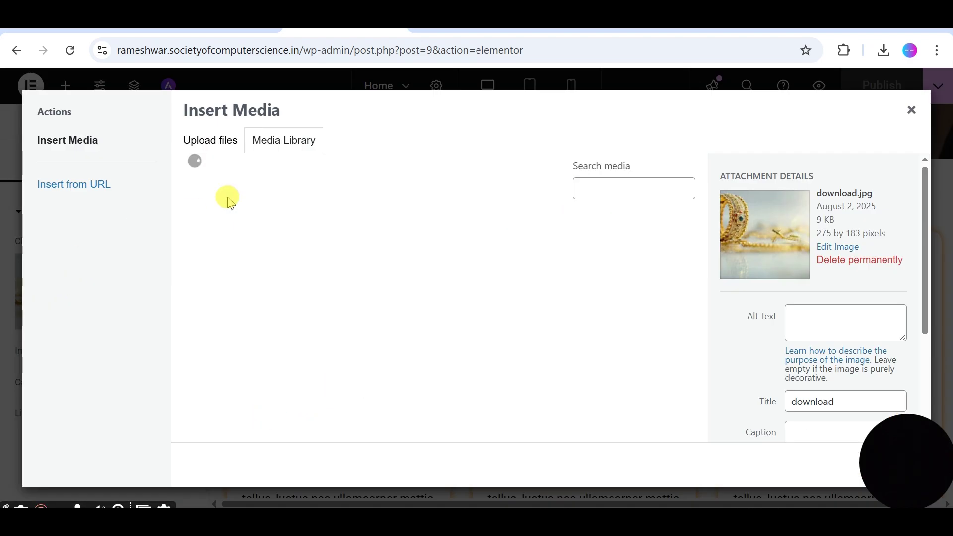
{"action": "left_click", "coordinate": [210, 144]}
{"action": "left_click", "coordinate": [503, 321]}
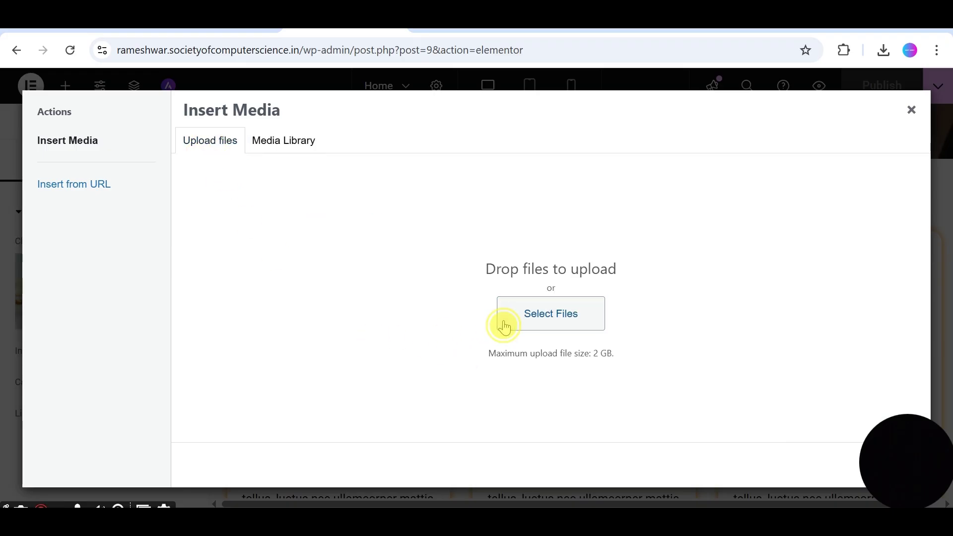
{"action": "scroll", "coordinate": [320, 212], "scroll_direction": "down", "scroll_amount": 10}
{"action": "scroll", "coordinate": [321, 224], "scroll_direction": "down", "scroll_amount": 10}
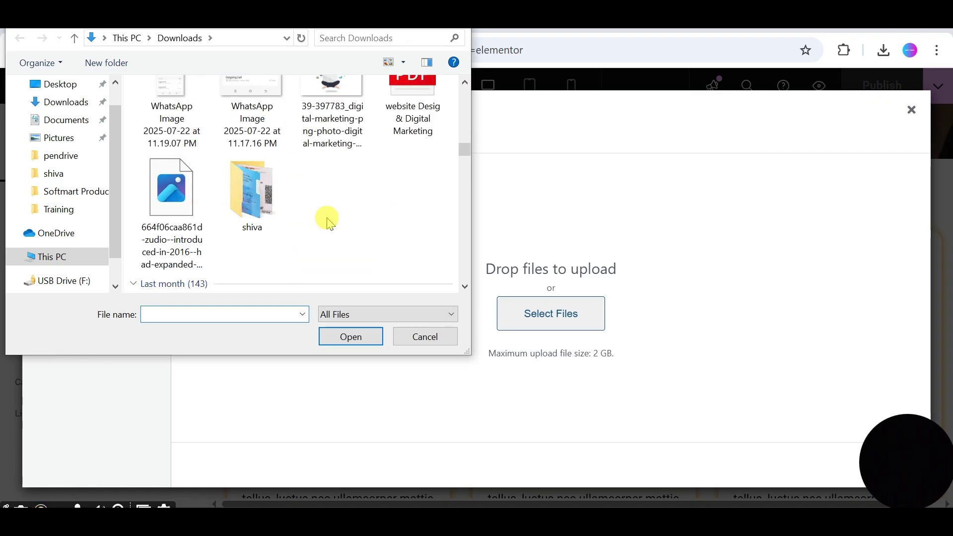
{"action": "scroll", "coordinate": [326, 221], "scroll_direction": "down", "scroll_amount": 10}
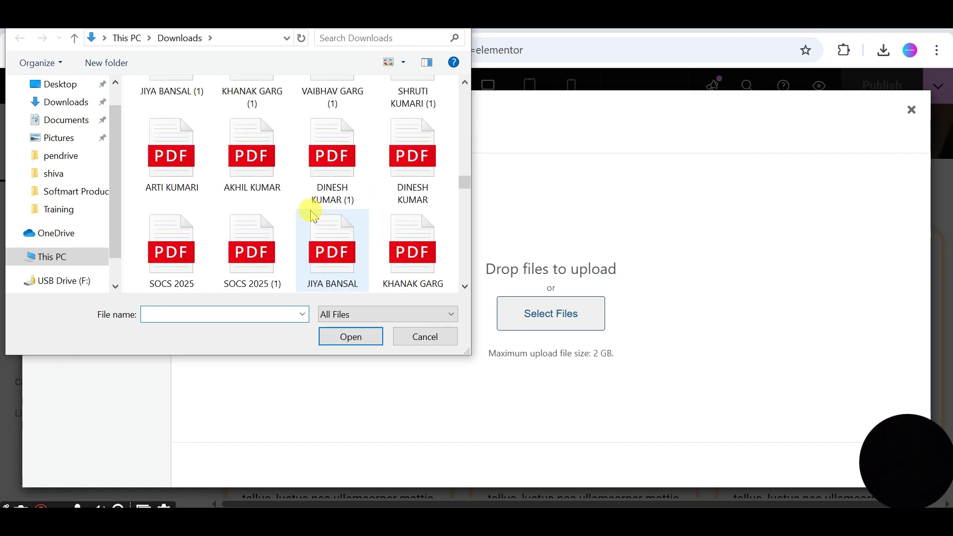
{"action": "scroll", "coordinate": [309, 211], "scroll_direction": "down", "scroll_amount": 3}
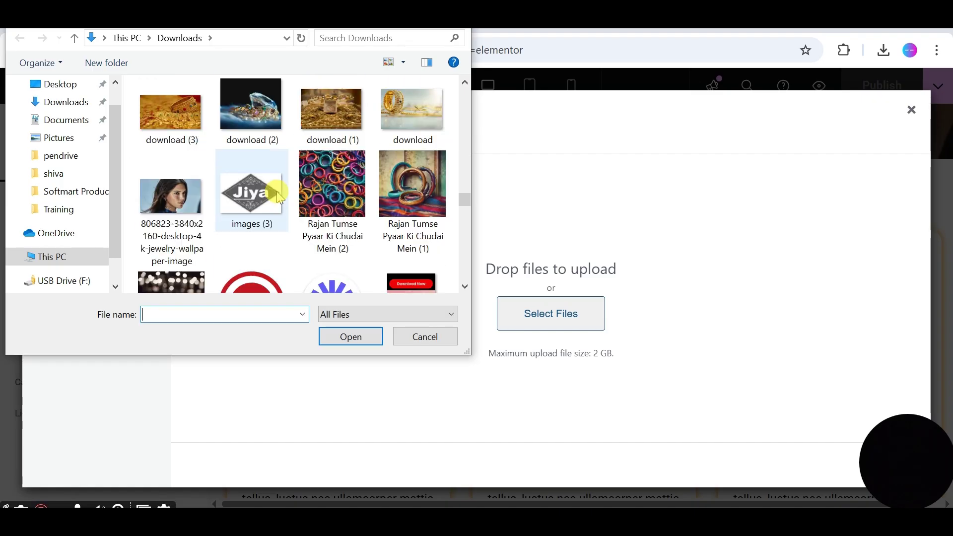
{"action": "left_click", "coordinate": [171, 115]}
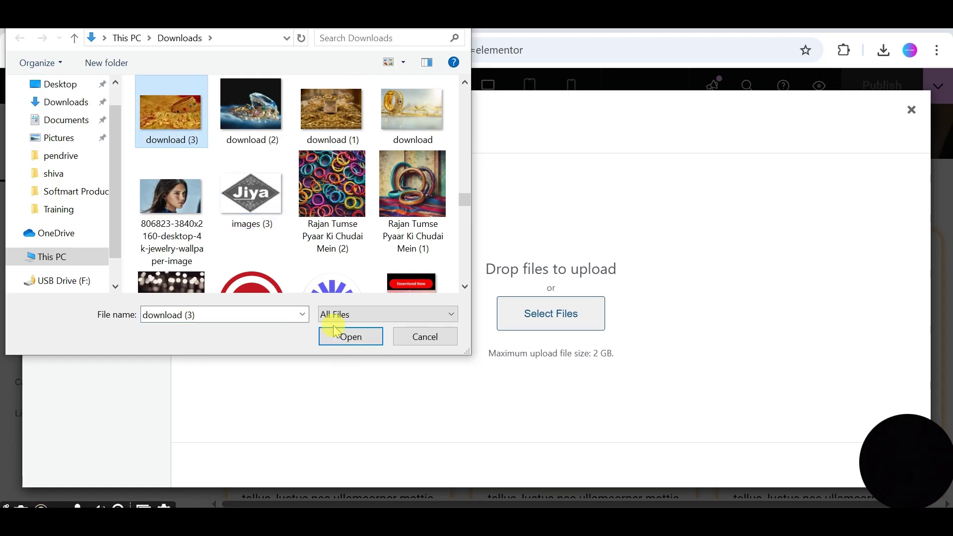
{"action": "scroll", "coordinate": [325, 182], "scroll_direction": "up", "scroll_amount": 2}
{"action": "left_click", "coordinate": [405, 136]}
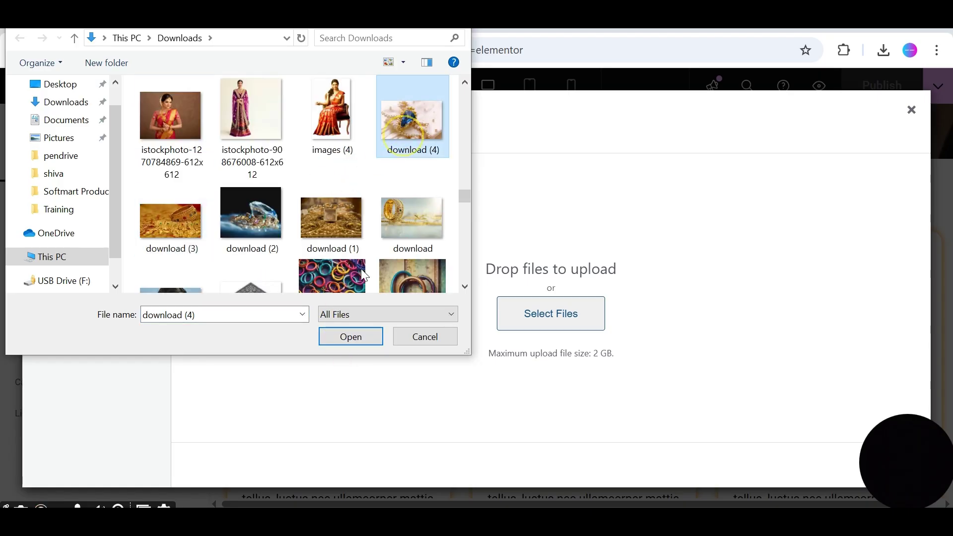
{"action": "left_click", "coordinate": [348, 338]}
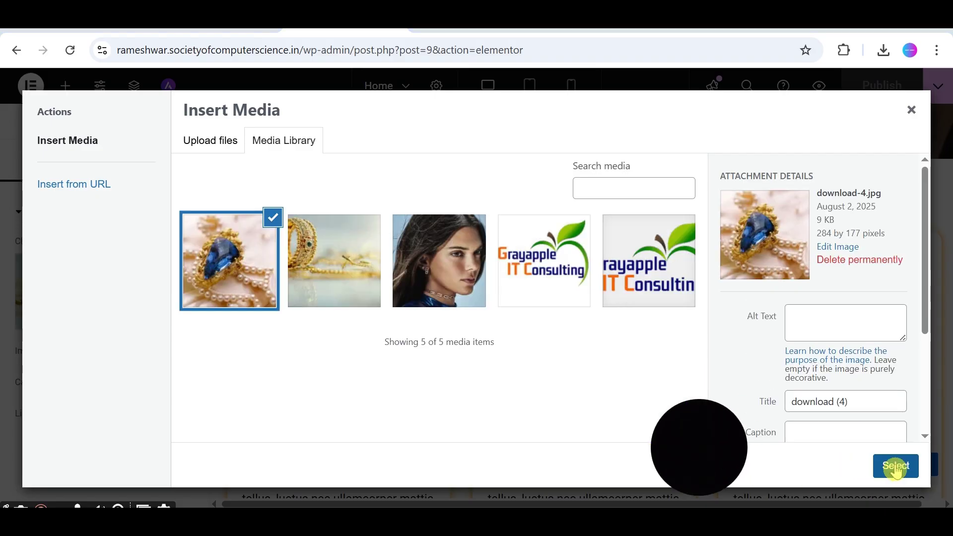
Step: Insert the uploaded blue gemstone image into the second product card and publish the page
{"action": "left_click", "coordinate": [896, 466]}
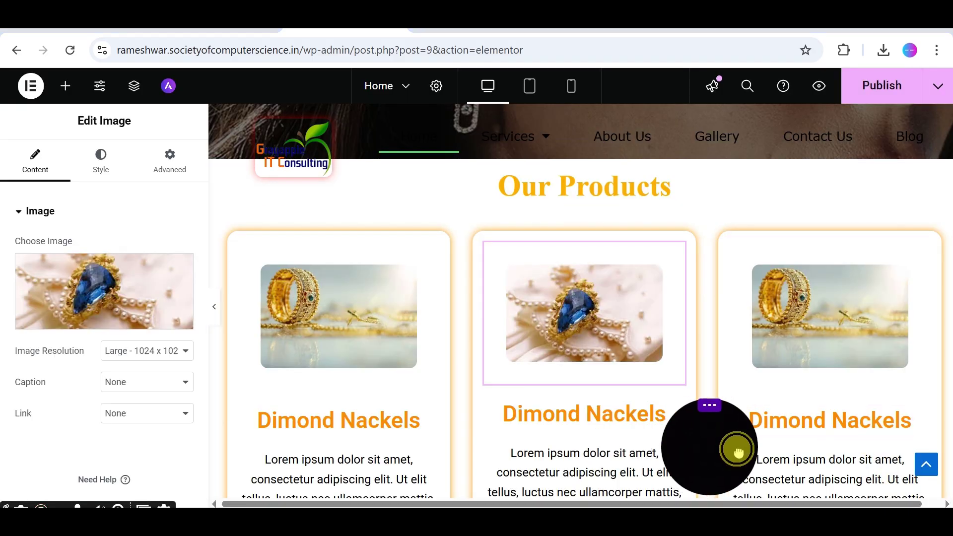
{"action": "left_click", "coordinate": [879, 87]}
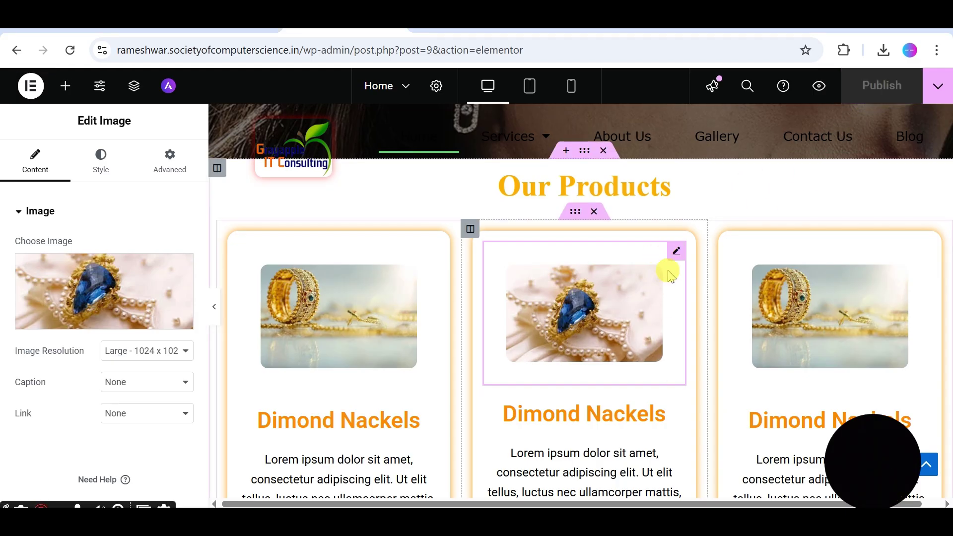
{"action": "scroll", "coordinate": [637, 288], "scroll_direction": "down", "scroll_amount": 5}
{"action": "scroll", "coordinate": [632, 283], "scroll_direction": "down", "scroll_amount": 1}
{"action": "scroll", "coordinate": [632, 278], "scroll_direction": "up", "scroll_amount": 5}
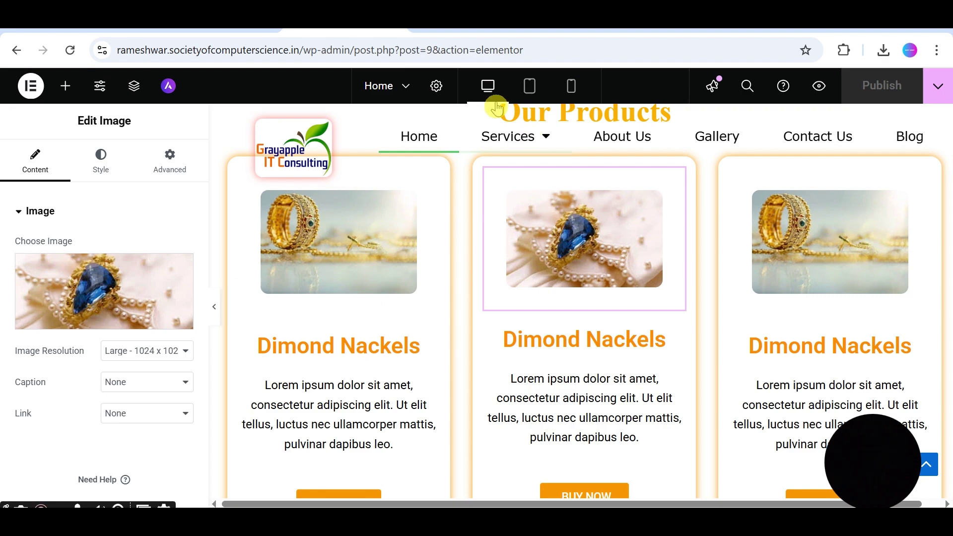
Step: Switch to the incognito window and reload the live site to check the updated product cards
{"action": "key", "text": "alt+Tab"}
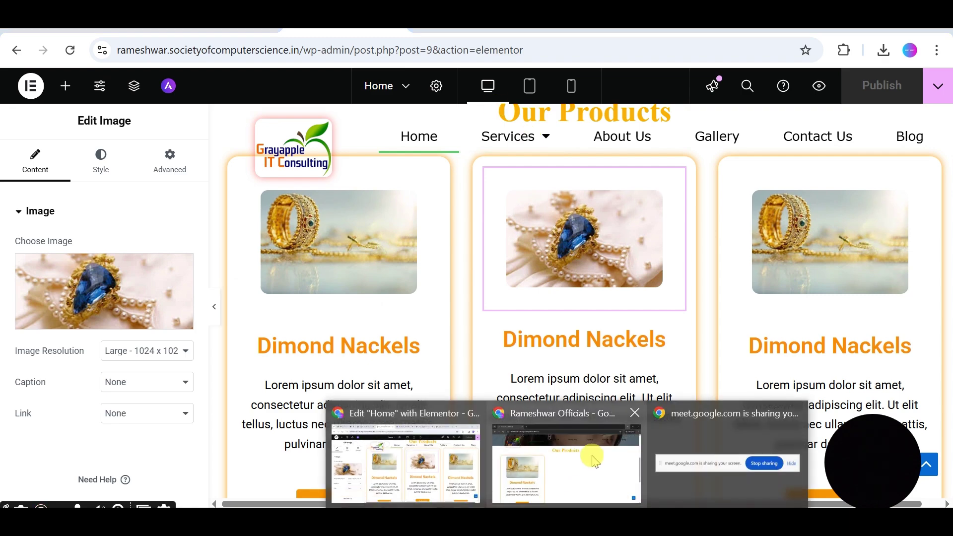
{"action": "left_click", "coordinate": [323, 50]}
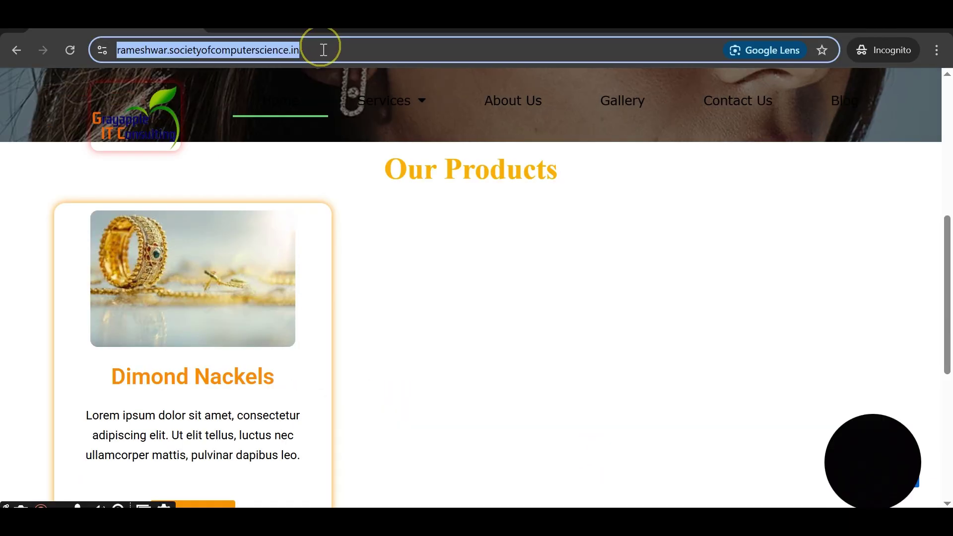
{"action": "key", "text": "Return"}
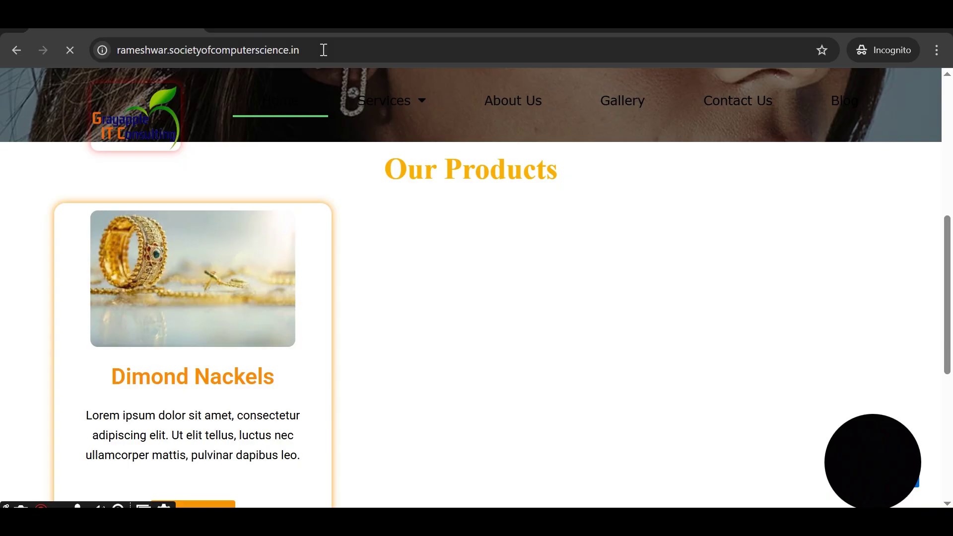
Step: Review the three product cards and the space around them on the live page
{"action": "scroll", "coordinate": [518, 280], "scroll_direction": "down", "scroll_amount": 12}
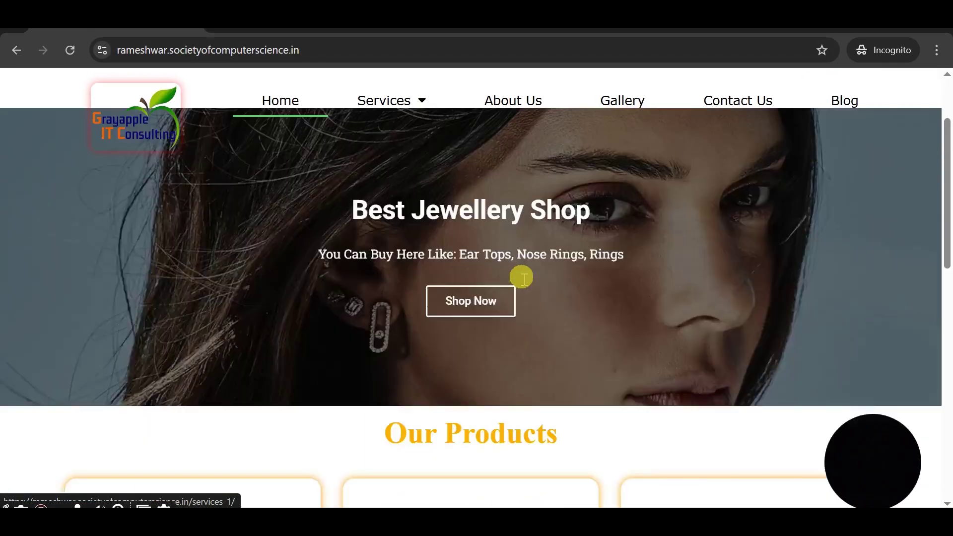
{"action": "scroll", "coordinate": [514, 273], "scroll_direction": "up", "scroll_amount": 5}
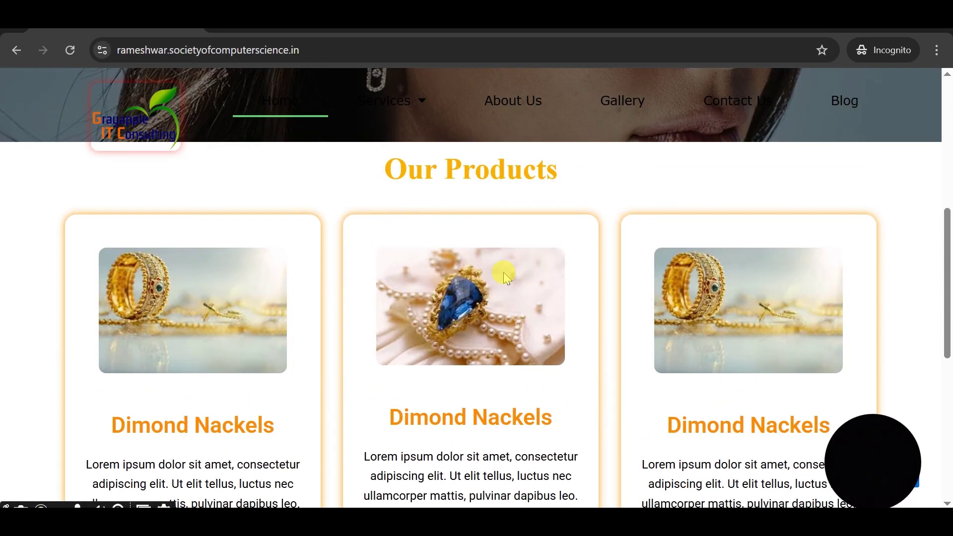
{"action": "scroll", "coordinate": [503, 273], "scroll_direction": "down", "scroll_amount": 2}
{"action": "scroll", "coordinate": [504, 273], "scroll_direction": "down", "scroll_amount": 1}
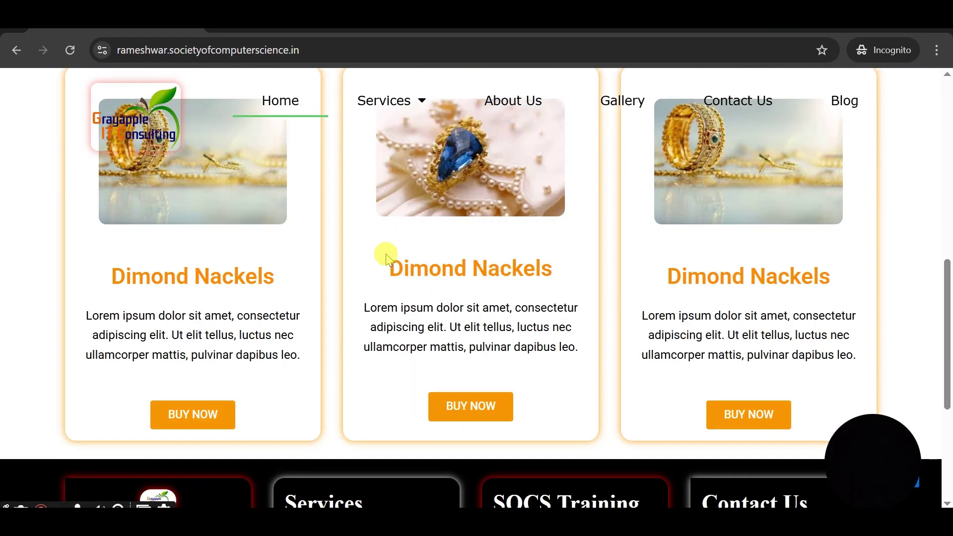
{"action": "scroll", "coordinate": [329, 241], "scroll_direction": "up", "scroll_amount": 4}
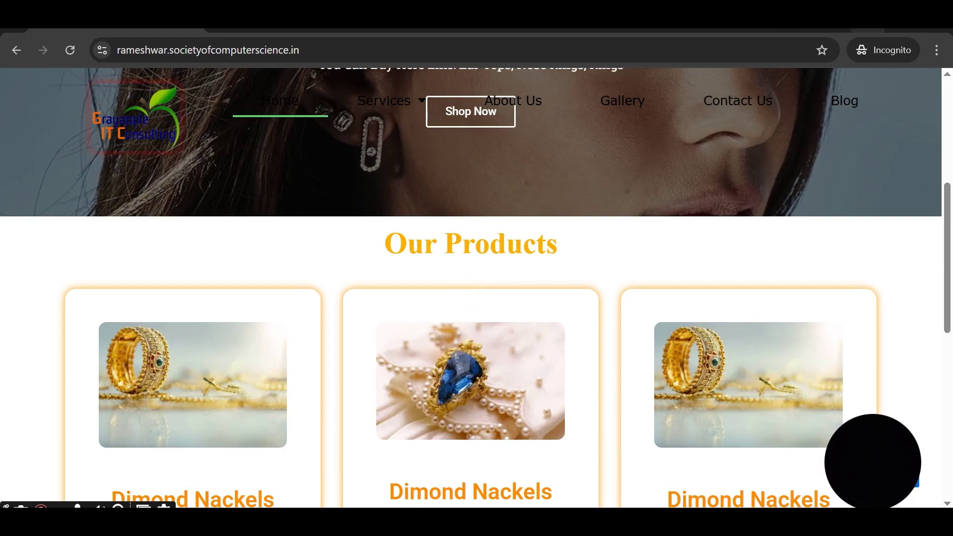
Step: Return to the Elementor editor and add a single-column section containing a two-column Inner Section below the product cards
{"action": "key", "text": "alt+Tab"}
{"action": "scroll", "coordinate": [481, 320], "scroll_direction": "down", "scroll_amount": 5}
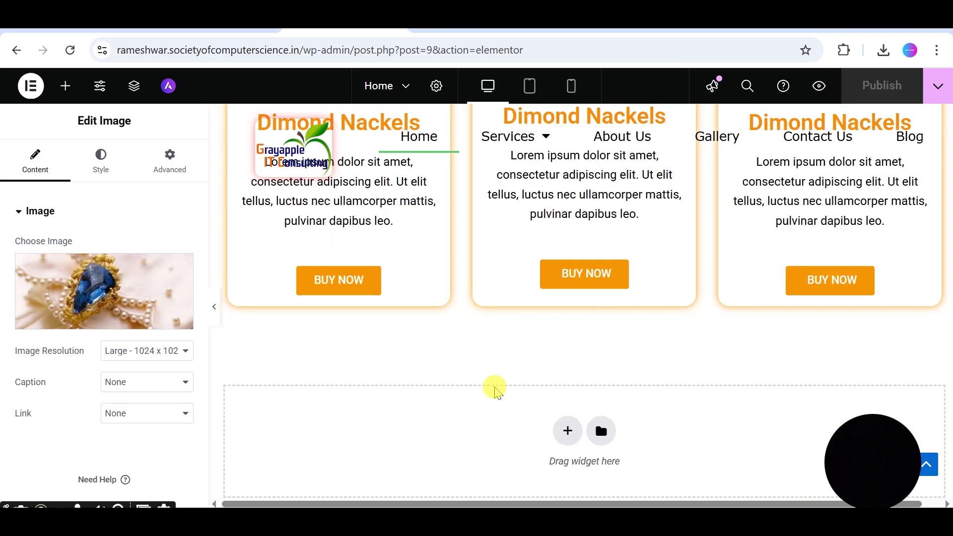
{"action": "left_click", "coordinate": [567, 430]}
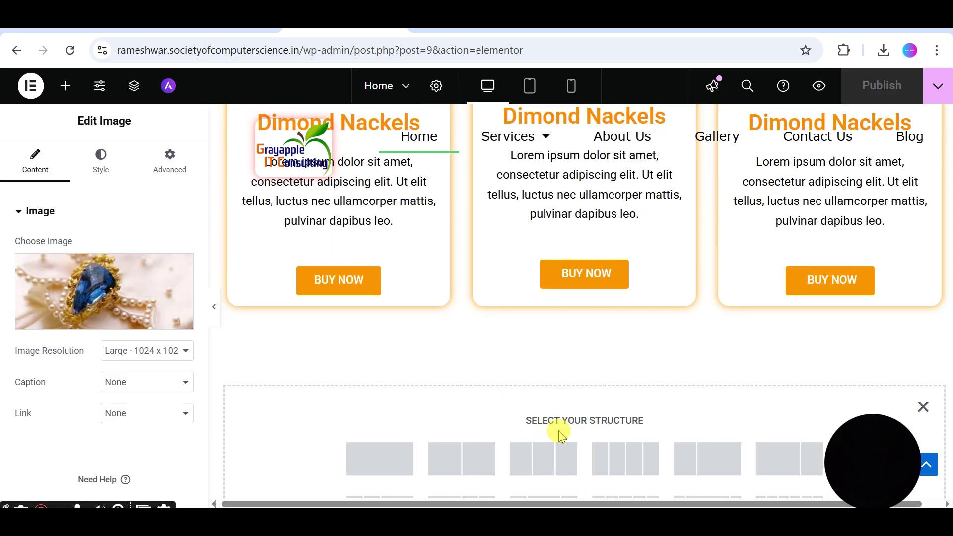
{"action": "left_click", "coordinate": [368, 453]}
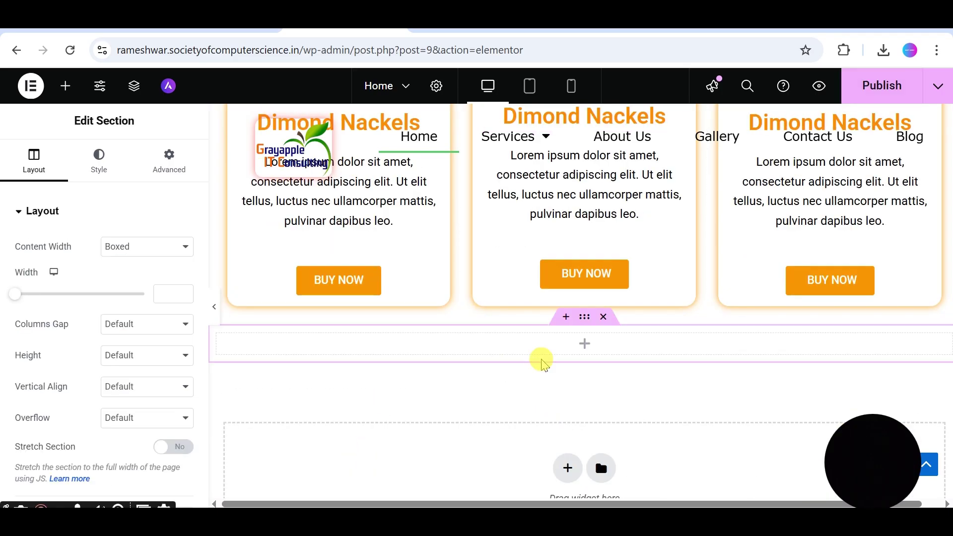
{"action": "left_click", "coordinate": [584, 349]}
{"action": "left_click_drag", "start_coordinate": [36, 283], "coordinate": [542, 347]}
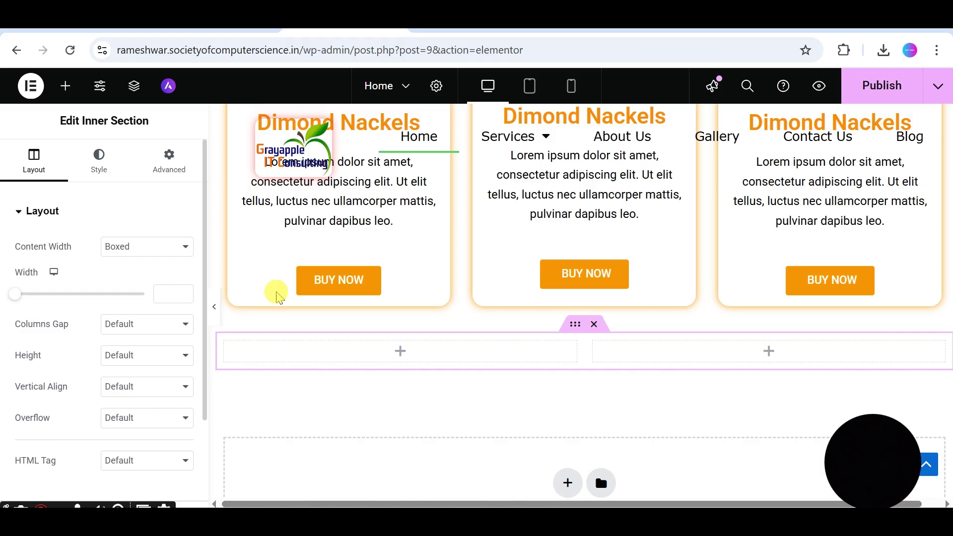
{"action": "left_click", "coordinate": [402, 355]}
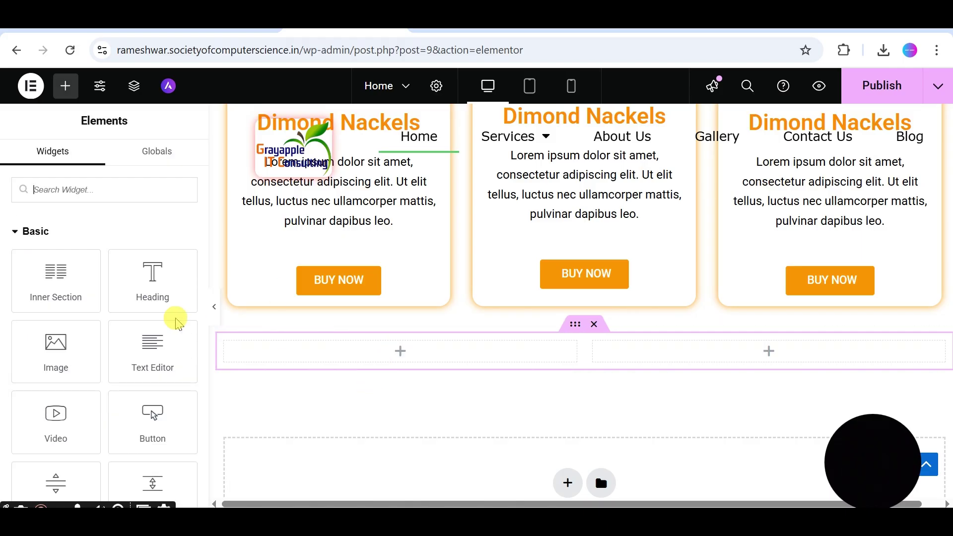
{"action": "left_click_drag", "start_coordinate": [138, 277], "coordinate": [384, 346]}
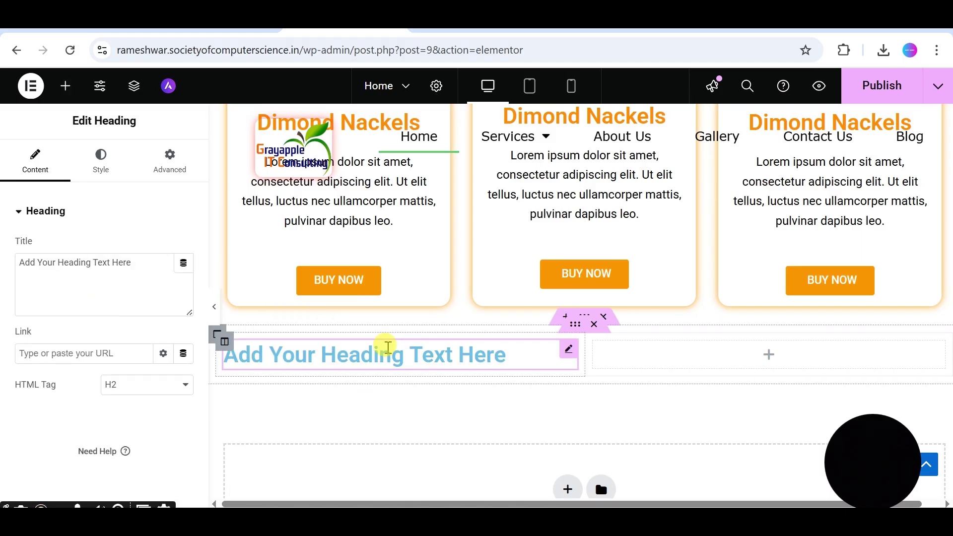
{"action": "right_click", "coordinate": [561, 356]}
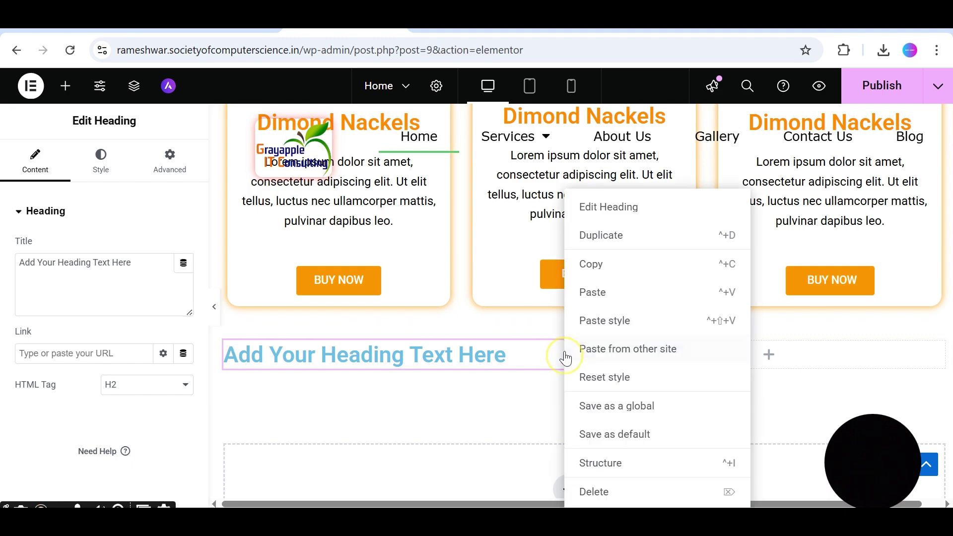
{"action": "left_click", "coordinate": [596, 493]}
Step: Copy the first product card's "Dimond Nackels" heading into the first column of the new inner section
{"action": "scroll", "coordinate": [389, 346], "scroll_direction": "up", "scroll_amount": 3}
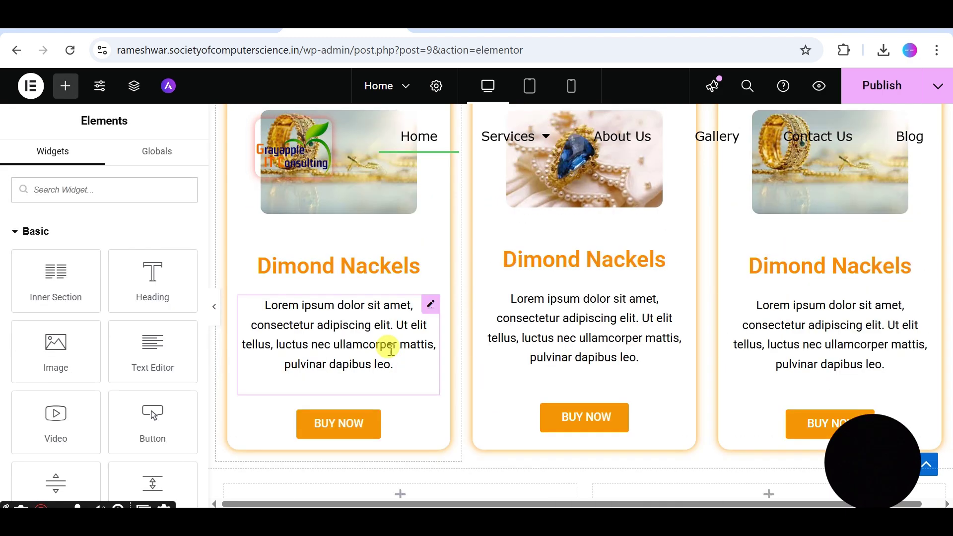
{"action": "right_click", "coordinate": [358, 268]}
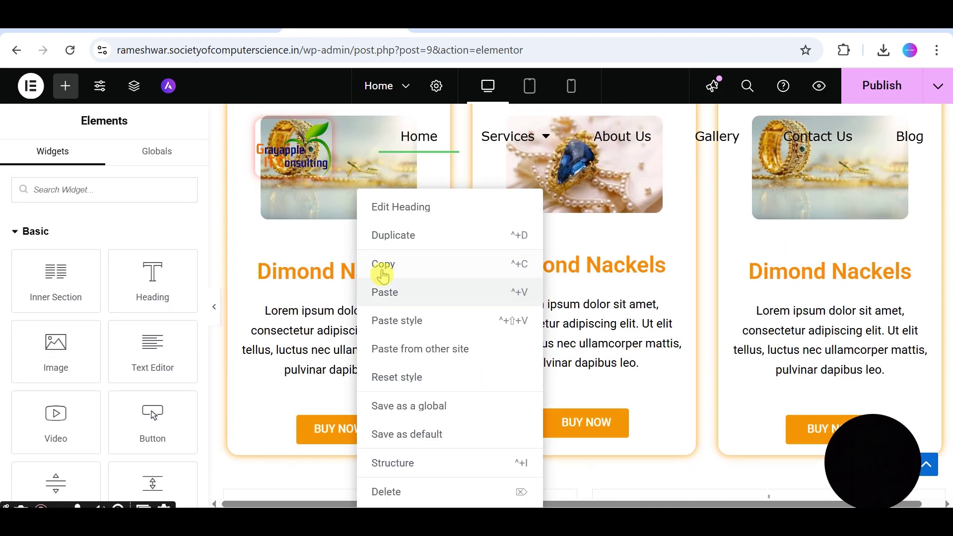
{"action": "left_click", "coordinate": [373, 264]}
{"action": "scroll", "coordinate": [351, 320], "scroll_direction": "down", "scroll_amount": 4}
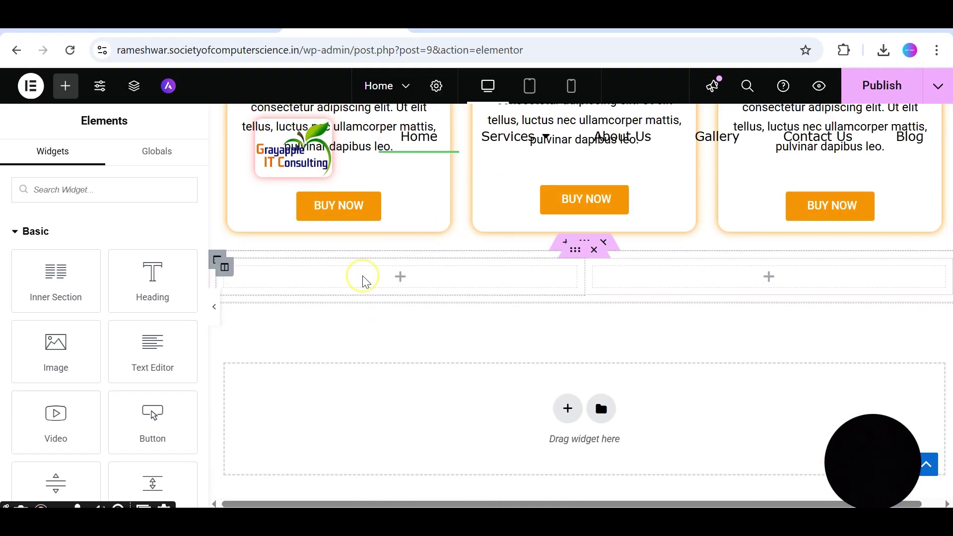
{"action": "right_click", "coordinate": [363, 277]}
{"action": "left_click", "coordinate": [396, 348]}
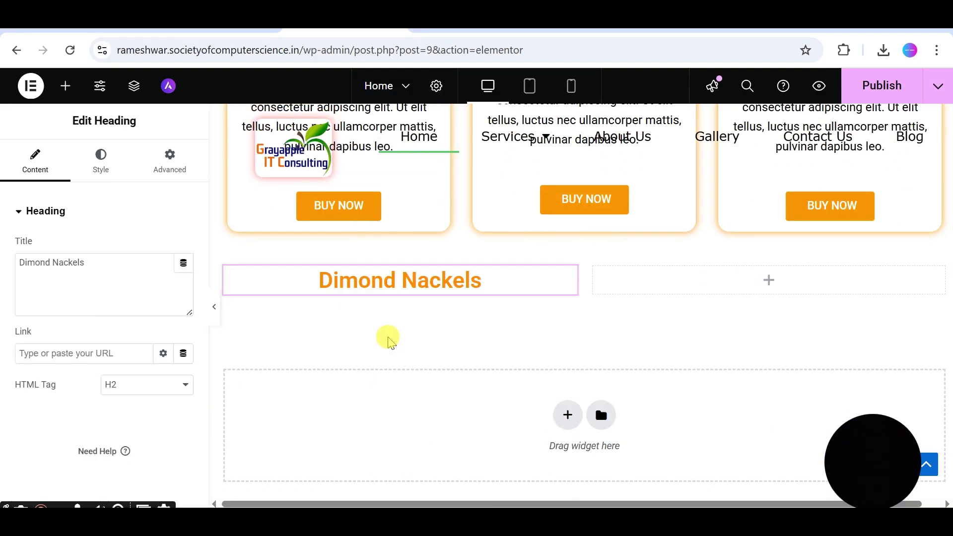
Step: Copy the first product card's Lorem ipsum paragraph to below the heading in the inner section's first column
{"action": "scroll", "coordinate": [347, 228], "scroll_direction": "up", "scroll_amount": 3}
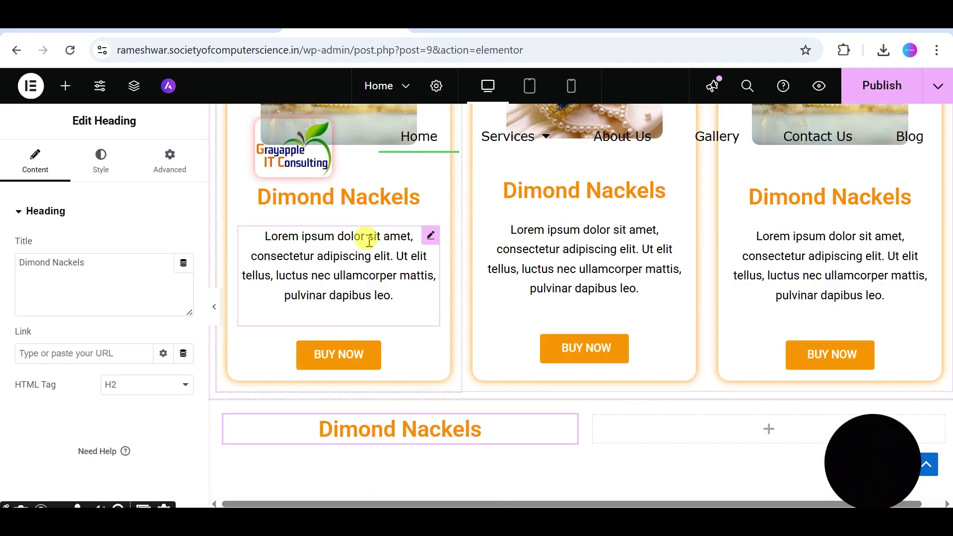
{"action": "right_click", "coordinate": [337, 281]}
{"action": "left_click", "coordinate": [357, 263]}
{"action": "scroll", "coordinate": [368, 338], "scroll_direction": "down", "scroll_amount": 1}
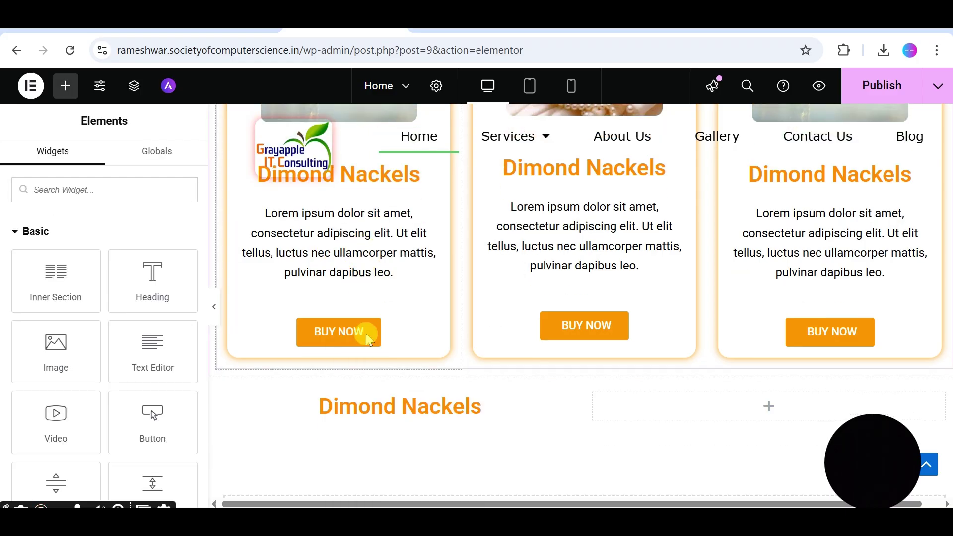
{"action": "scroll", "coordinate": [367, 338], "scroll_direction": "down", "scroll_amount": 4}
{"action": "right_click", "coordinate": [375, 217]}
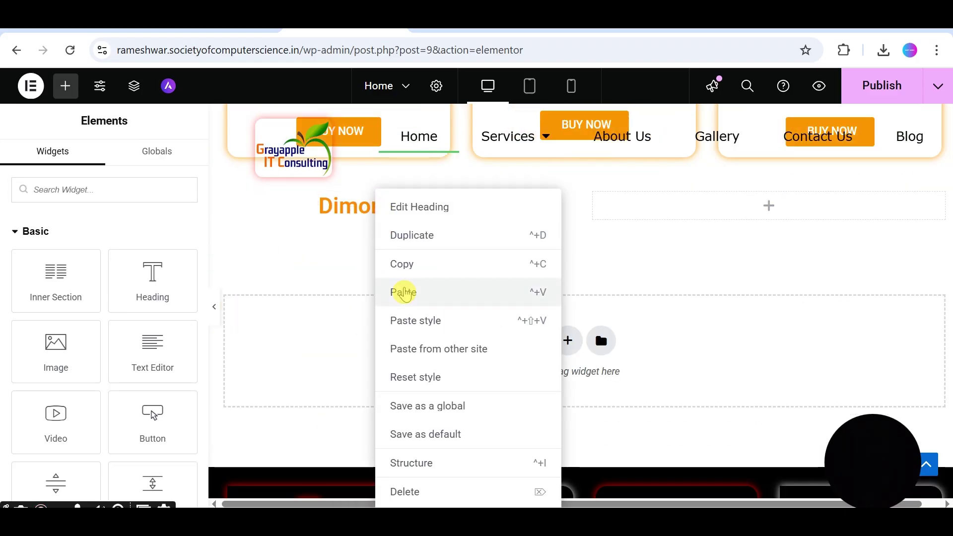
{"action": "left_click", "coordinate": [406, 293]}
Step: Copy the first product card's BUY NOW button to below the paragraph in the inner section's first column
{"action": "scroll", "coordinate": [425, 330], "scroll_direction": "up", "scroll_amount": 3}
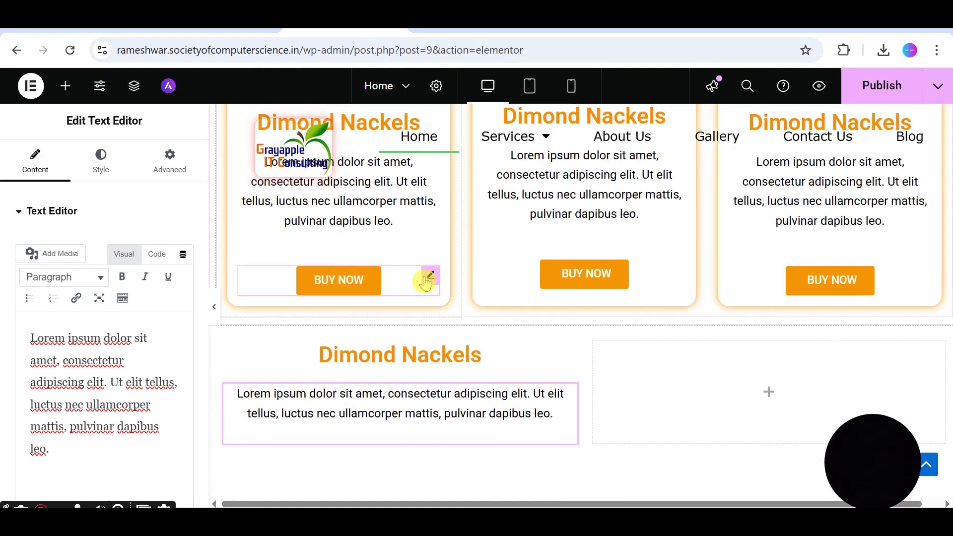
{"action": "right_click", "coordinate": [427, 282]}
{"action": "left_click", "coordinate": [447, 270]}
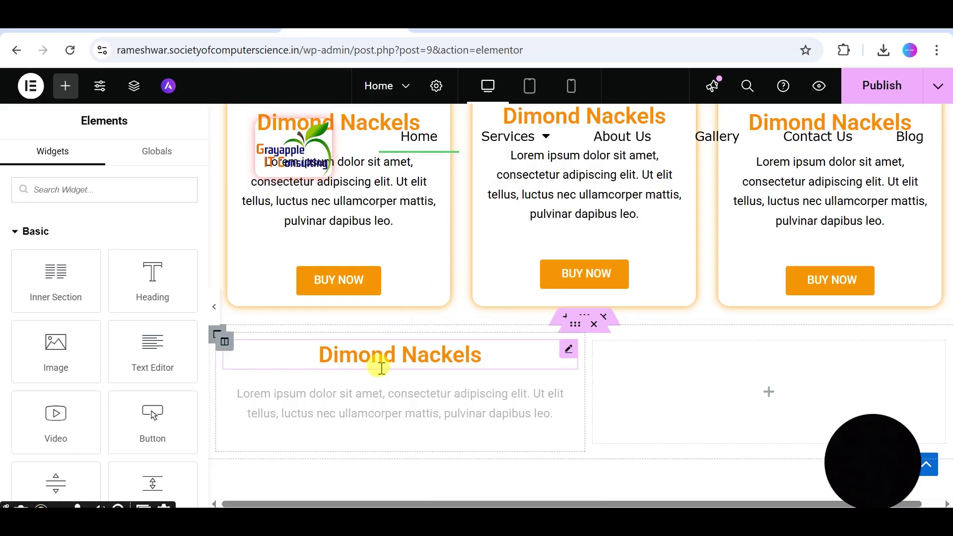
{"action": "scroll", "coordinate": [413, 382], "scroll_direction": "down", "scroll_amount": 1}
{"action": "scroll", "coordinate": [413, 382], "scroll_direction": "down", "scroll_amount": 3}
{"action": "left_click", "coordinate": [378, 276]}
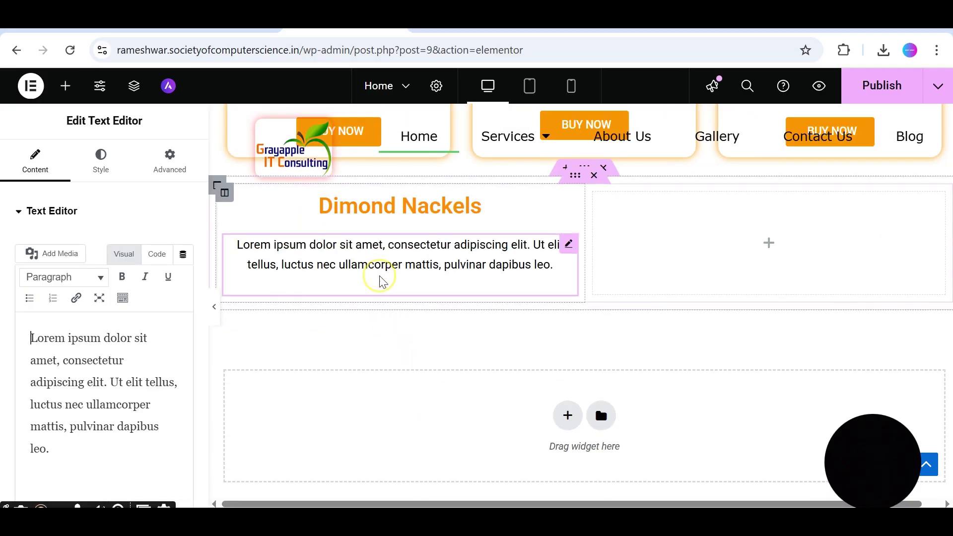
{"action": "right_click", "coordinate": [380, 282]}
{"action": "left_click", "coordinate": [394, 293]}
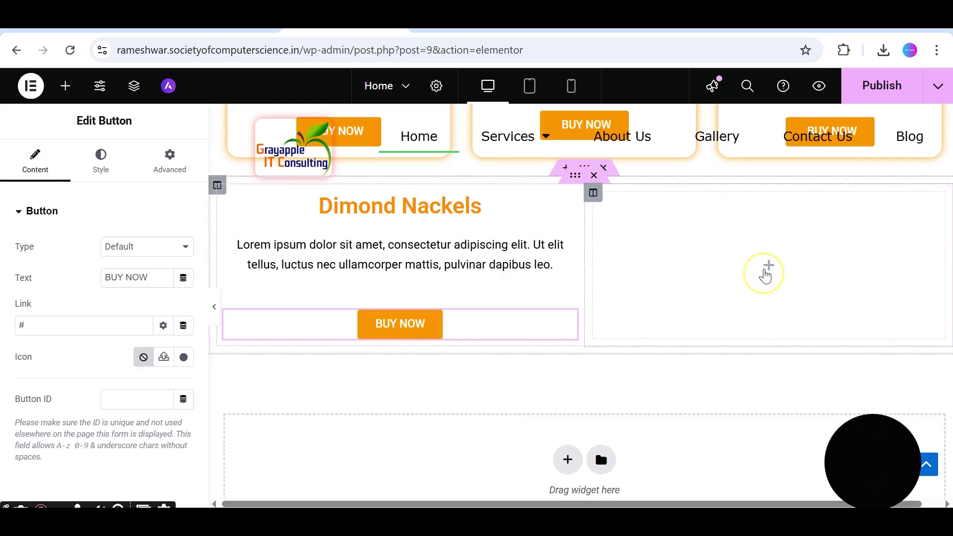
Step: Add an Image widget to the inner section's second column and insert download.jpg from the media library
{"action": "left_click", "coordinate": [768, 266]}
{"action": "left_click_drag", "start_coordinate": [87, 336], "coordinate": [797, 293]}
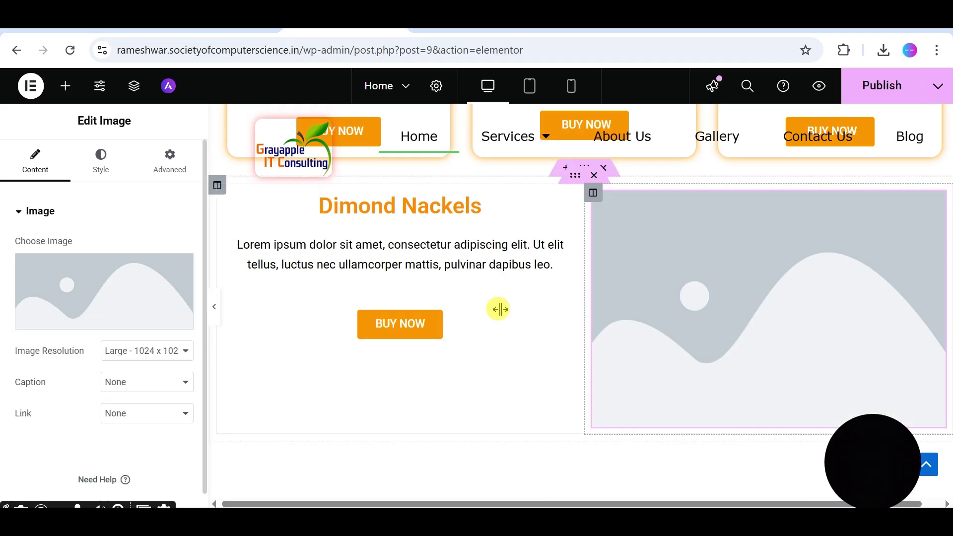
{"action": "left_click", "coordinate": [81, 284]}
{"action": "left_click", "coordinate": [304, 273]}
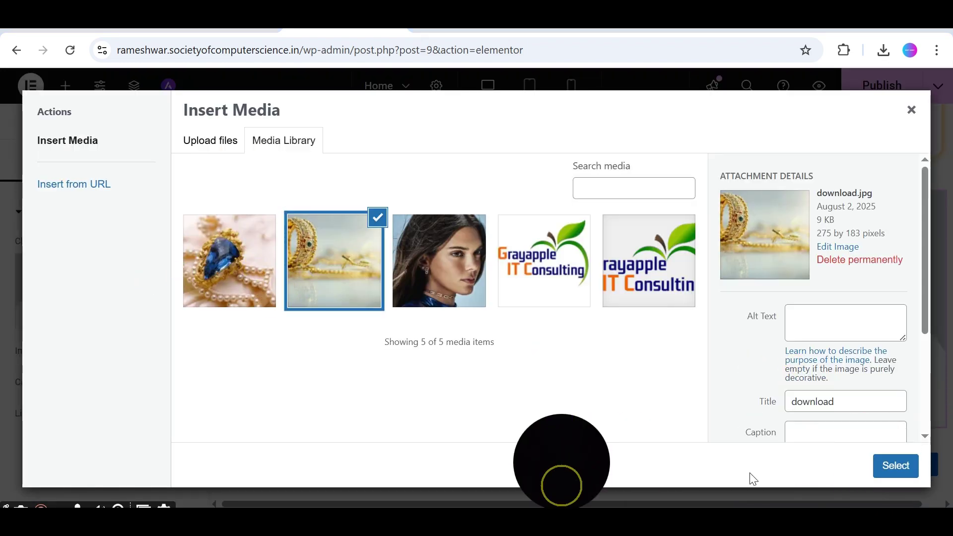
{"action": "left_click", "coordinate": [895, 467]}
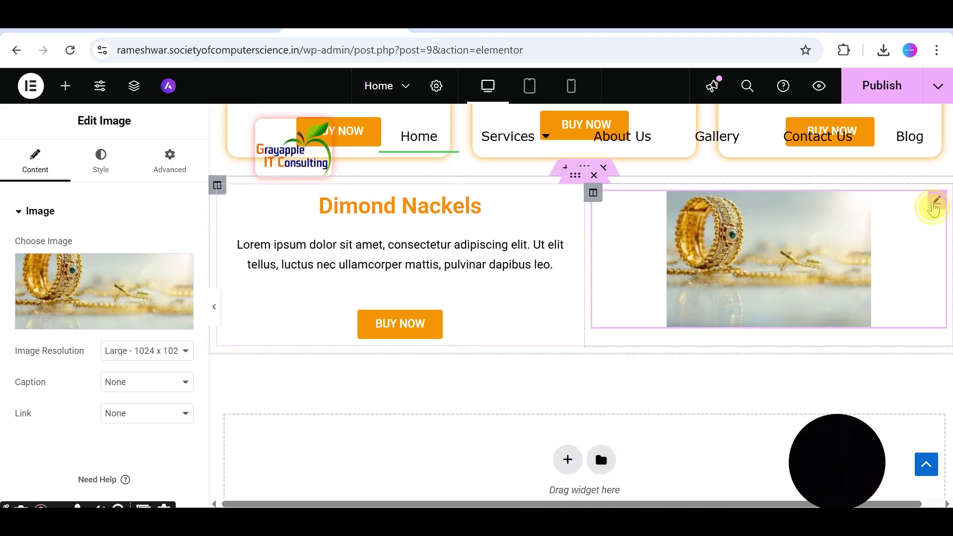
Step: Give the new image a 15 px border radius and an orange rgba(255, 96, 0, 1) box shadow, and publish the page
{"action": "left_click", "coordinate": [100, 161]}
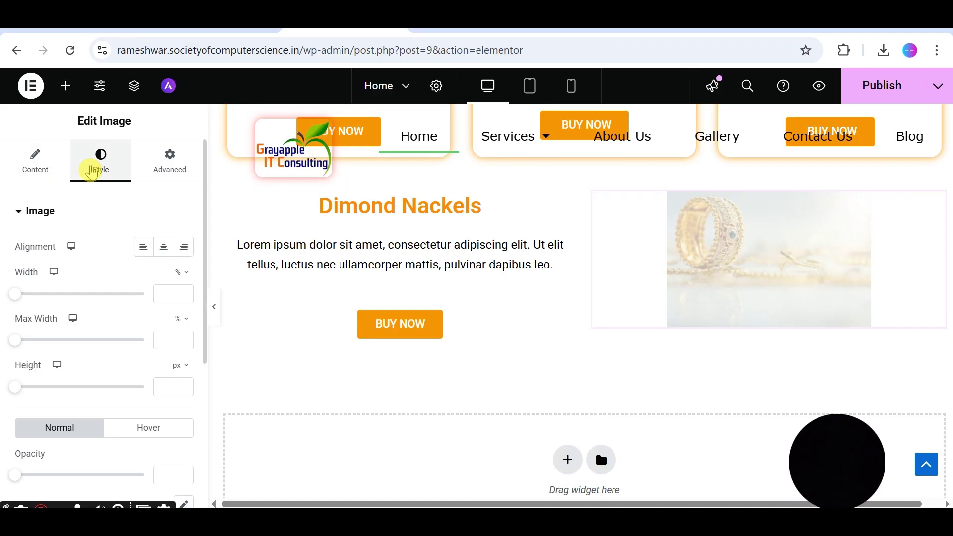
{"action": "scroll", "coordinate": [86, 347], "scroll_direction": "down", "scroll_amount": 5}
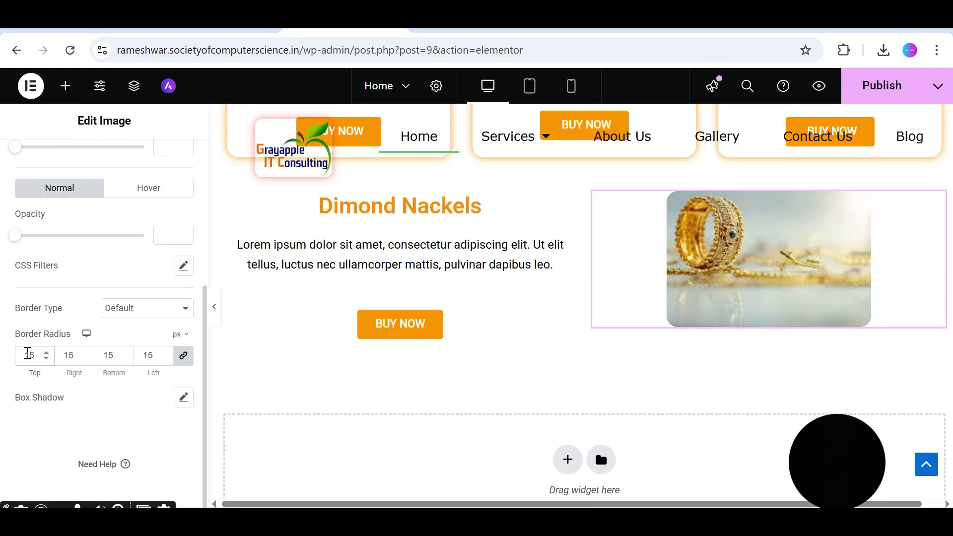
{"action": "left_click", "coordinate": [185, 398]}
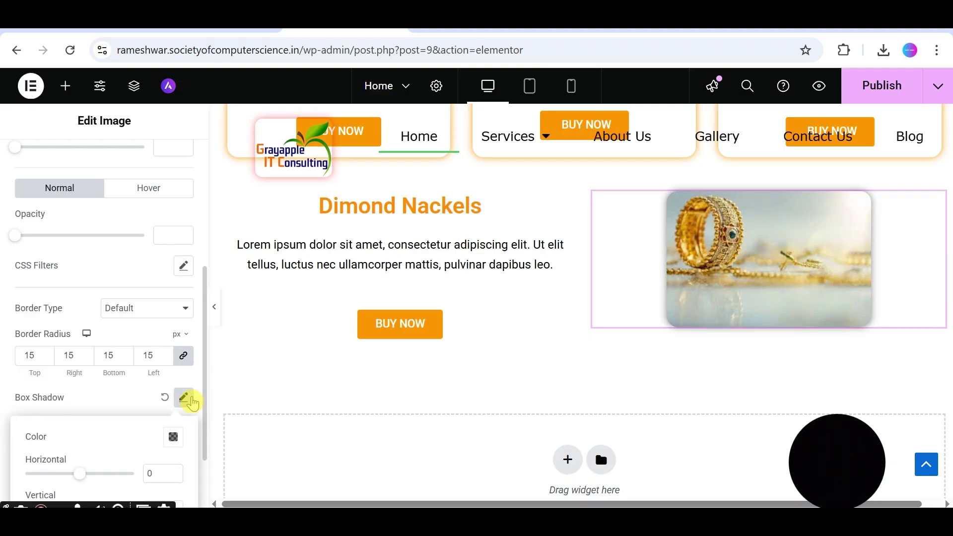
{"action": "scroll", "coordinate": [122, 447], "scroll_direction": "down", "scroll_amount": 2}
{"action": "left_click", "coordinate": [172, 346]}
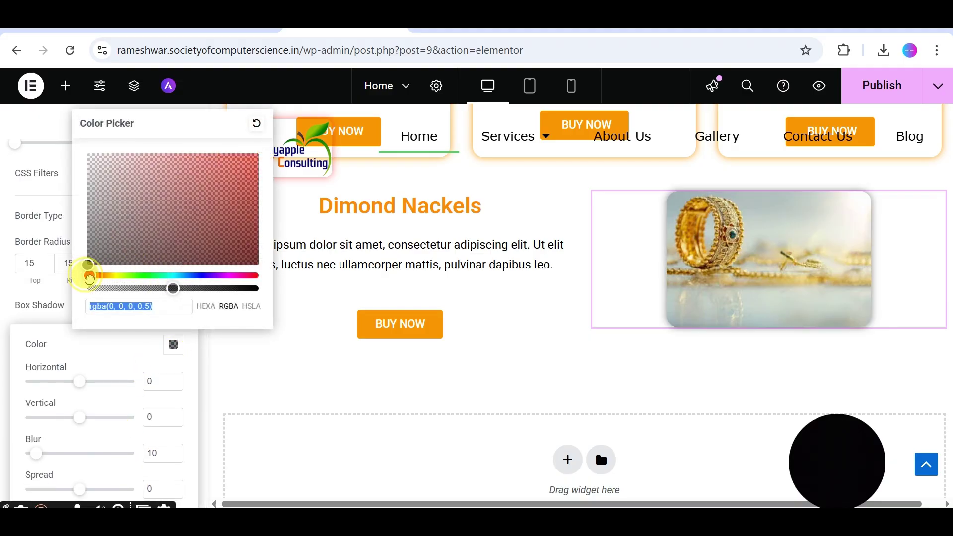
{"action": "left_click_drag", "start_coordinate": [173, 287], "coordinate": [263, 300]}
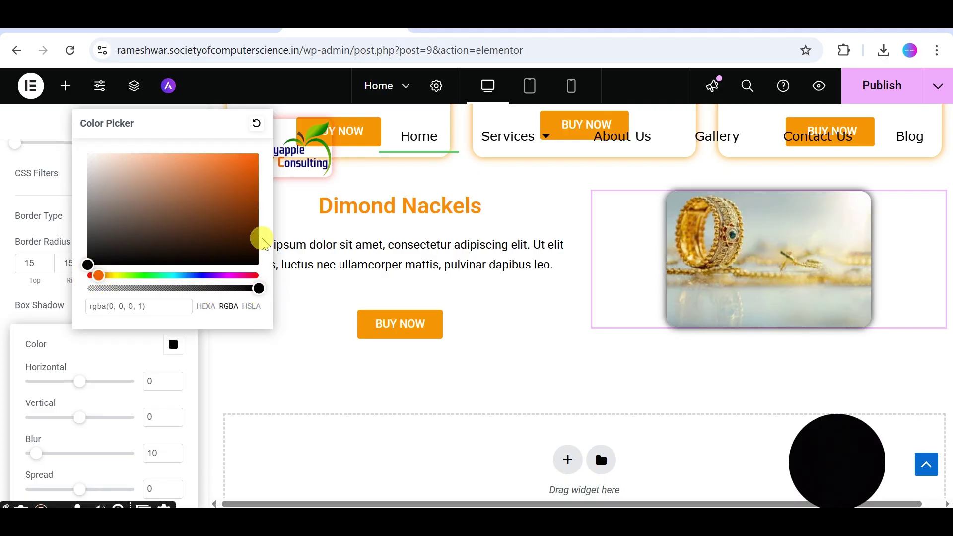
{"action": "left_click_drag", "start_coordinate": [114, 229], "coordinate": [267, 141]}
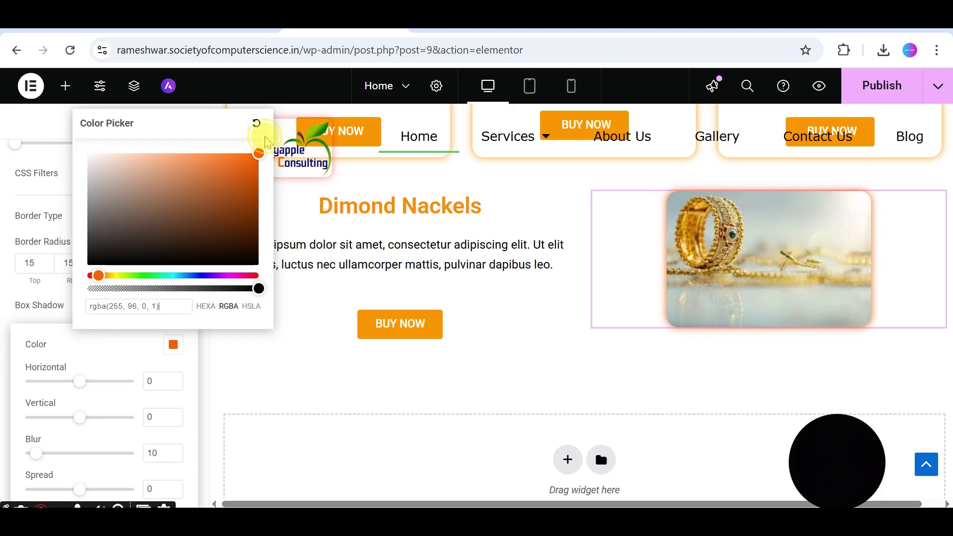
{"action": "left_click", "coordinate": [5, 340]}
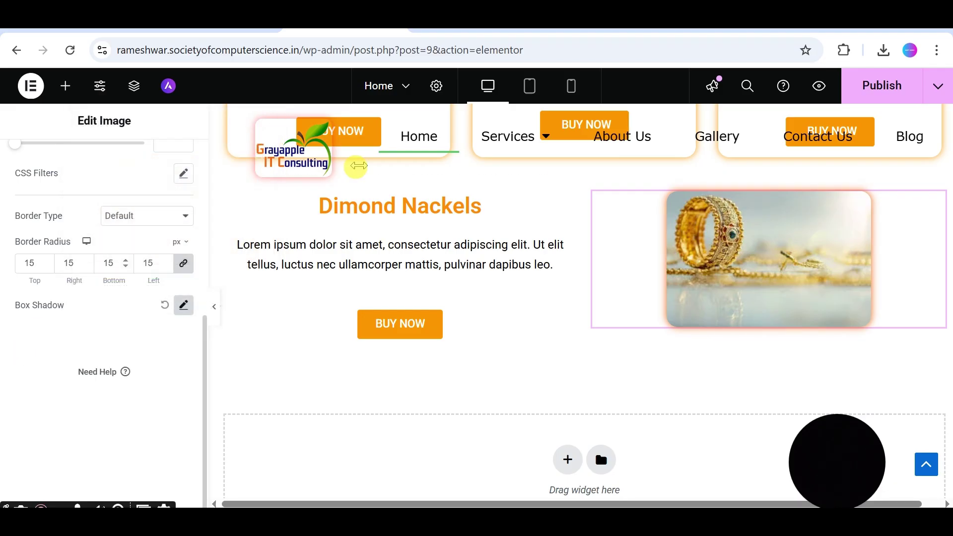
{"action": "left_click", "coordinate": [886, 90]}
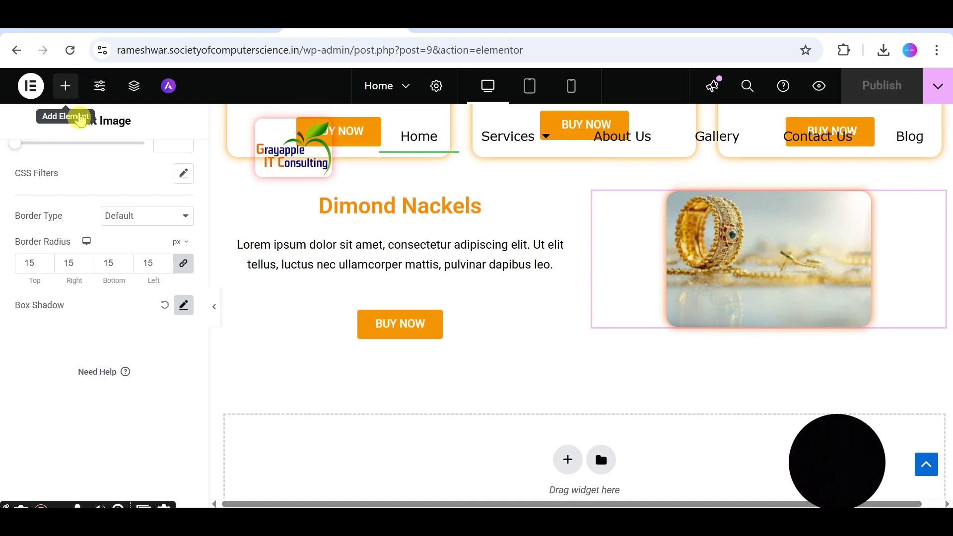
Step: Insert a 50 px Spacer widget between the product cards and the two-column text-and-image section, and publish the page
{"action": "left_click", "coordinate": [65, 86]}
{"action": "scroll", "coordinate": [139, 402], "scroll_direction": "down", "scroll_amount": 2}
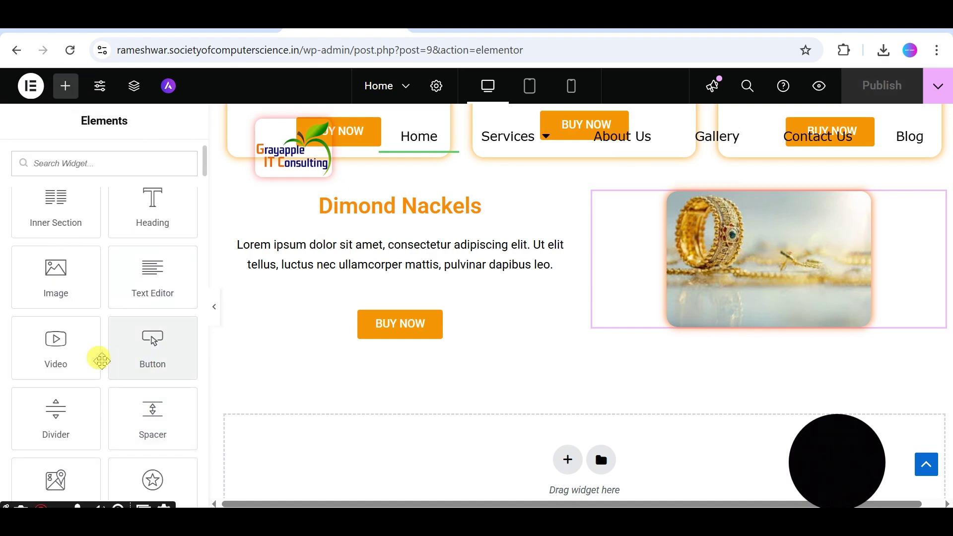
{"action": "left_click_drag", "start_coordinate": [137, 417], "coordinate": [594, 193]}
{"action": "scroll", "coordinate": [585, 432], "scroll_direction": "up", "scroll_amount": 3}
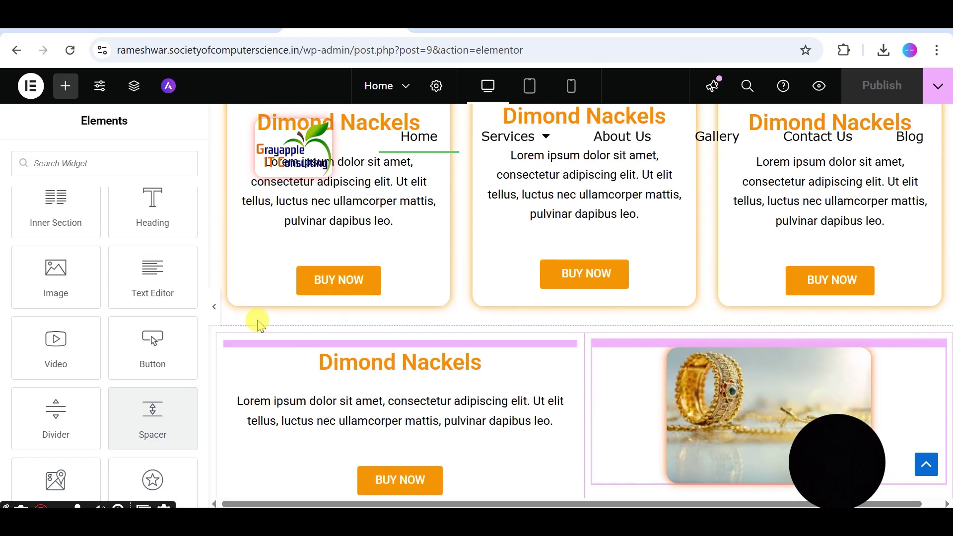
{"action": "left_click_drag", "start_coordinate": [149, 422], "coordinate": [596, 332]}
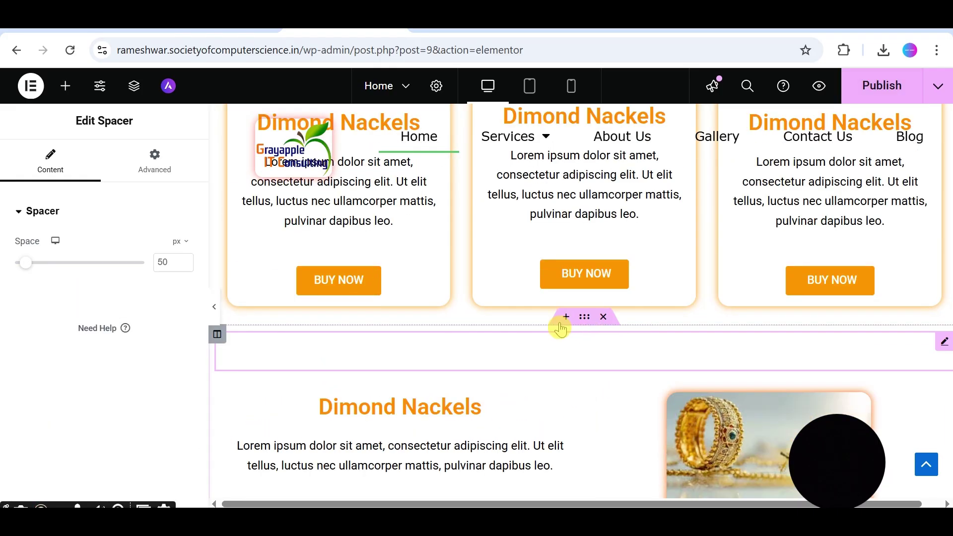
{"action": "left_click", "coordinate": [875, 95]}
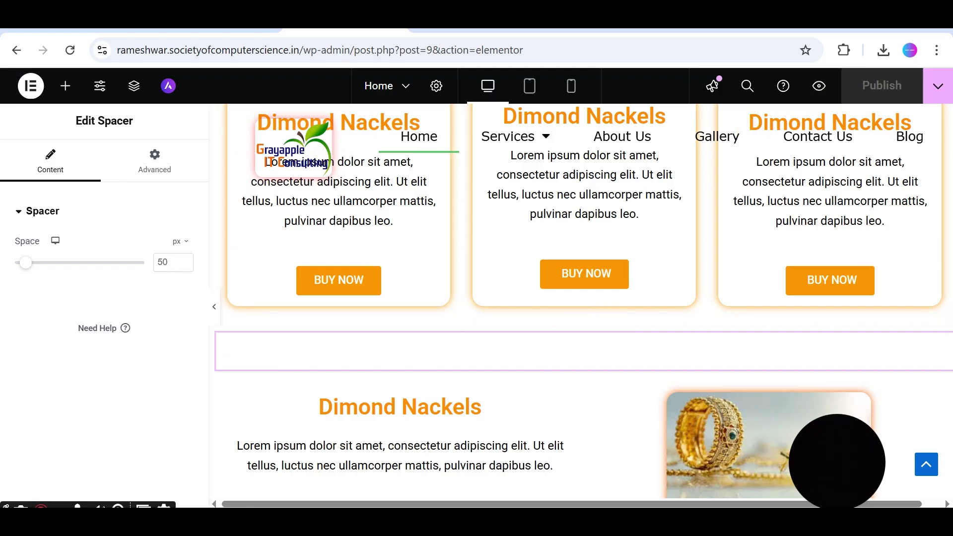
Step: Switch to the live site in the incognito window and check the spacing between the product cards and the two-column section
{"action": "mouse_move", "coordinate": [567, 518]}
{"action": "left_click", "coordinate": [637, 457]}
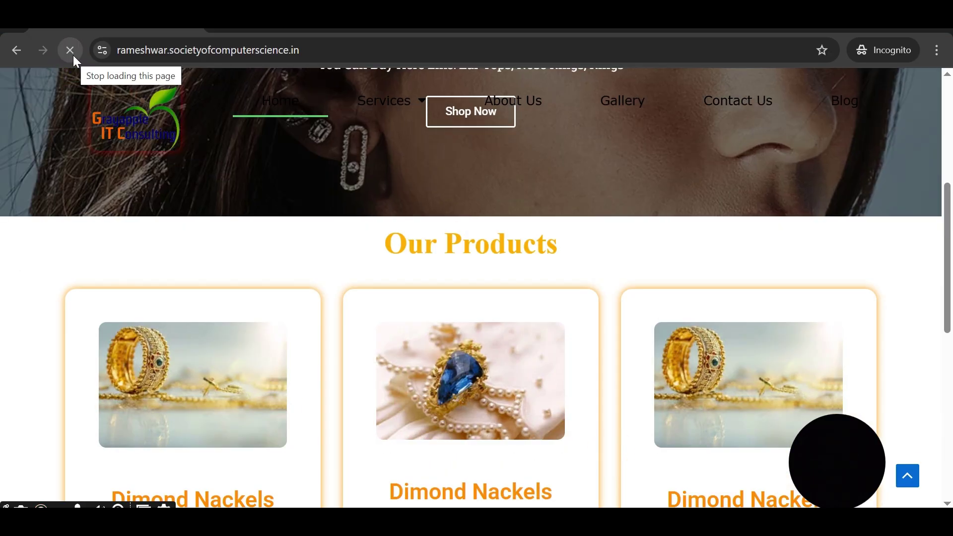
{"action": "scroll", "coordinate": [530, 162], "scroll_direction": "down", "scroll_amount": 3}
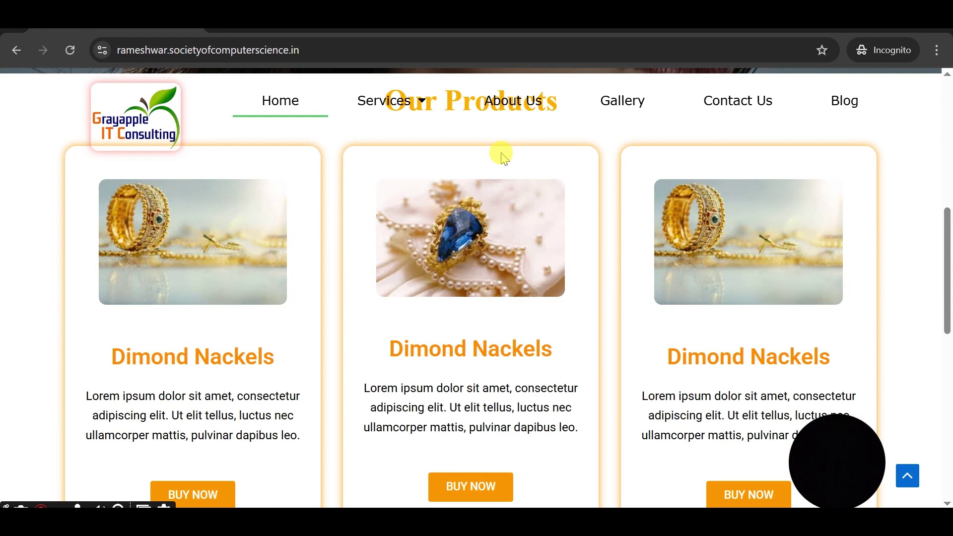
{"action": "scroll", "coordinate": [298, 261], "scroll_direction": "up", "scroll_amount": 3}
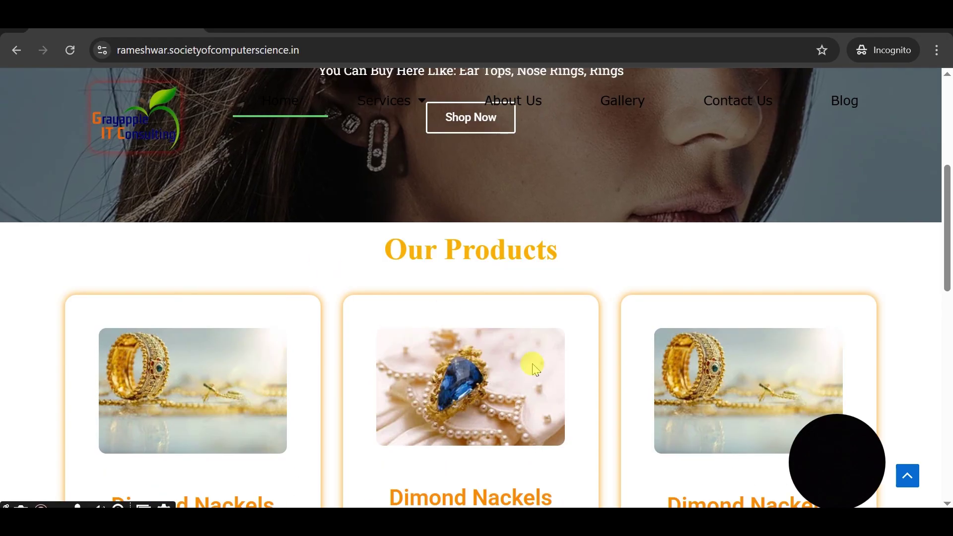
{"action": "scroll", "coordinate": [534, 362], "scroll_direction": "down", "scroll_amount": 12}
{"action": "scroll", "coordinate": [390, 304], "scroll_direction": "up", "scroll_amount": 3}
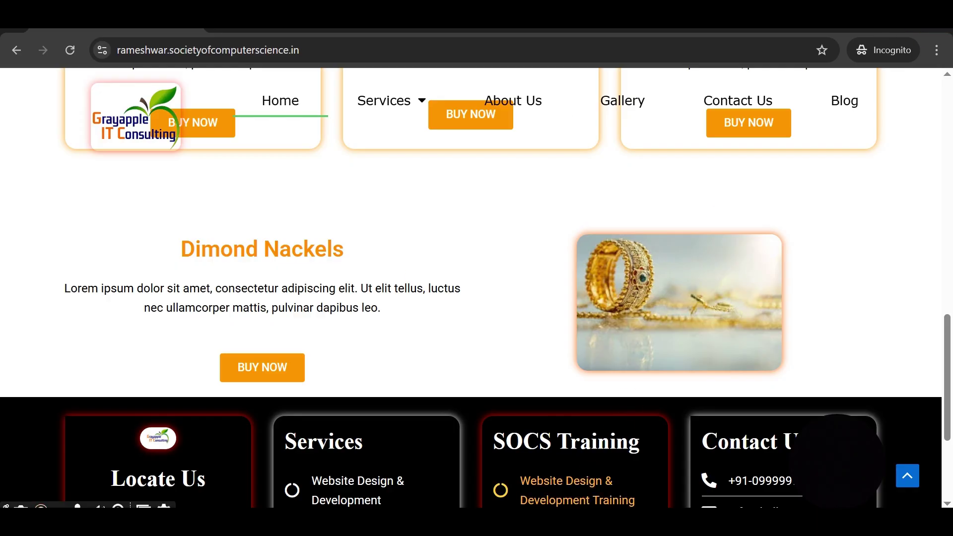
Step: Return to the Elementor editor and duplicate the whole section holding the spacer and the two-column text-and-image block
{"action": "mouse_move", "coordinate": [566, 506]}
{"action": "left_click", "coordinate": [435, 464]}
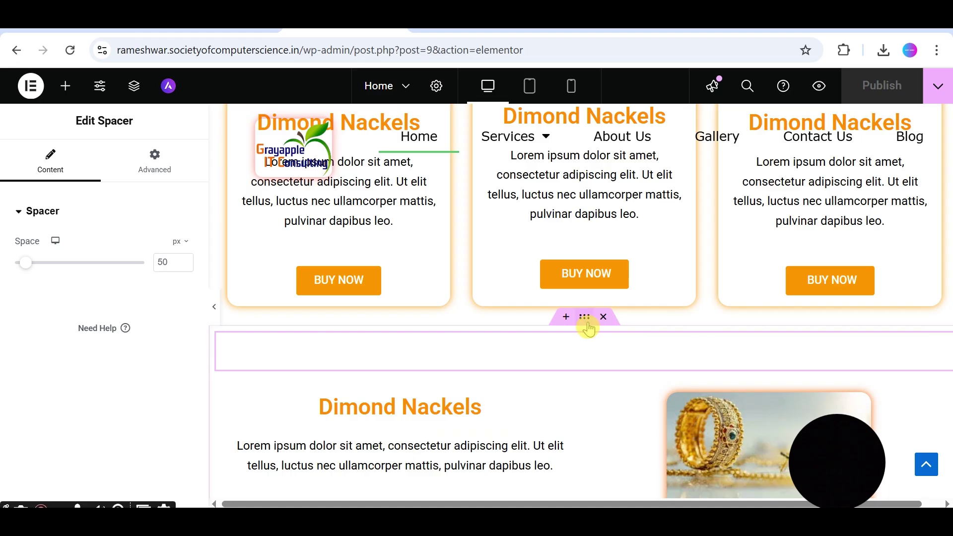
{"action": "left_click", "coordinate": [589, 328]}
{"action": "right_click", "coordinate": [589, 327]}
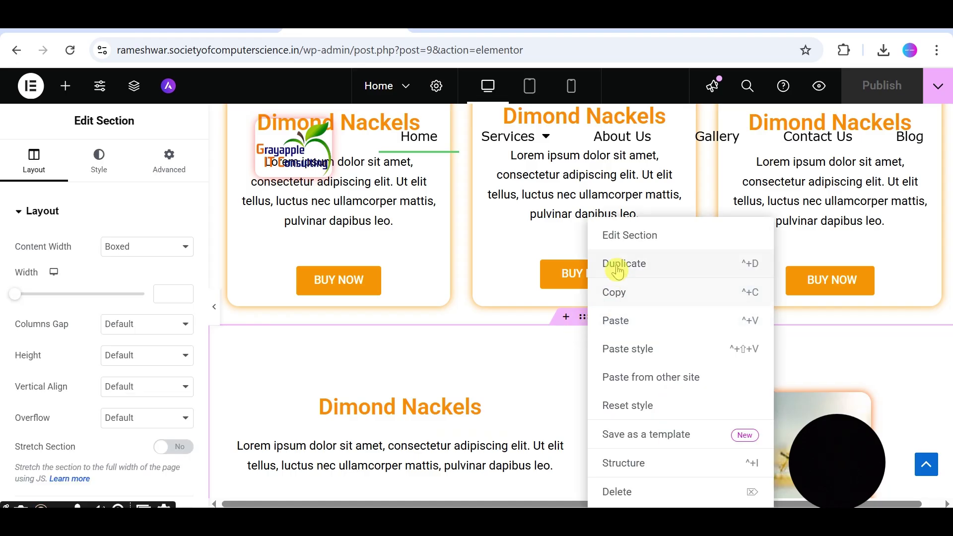
{"action": "key", "text": "ctrl+d"}
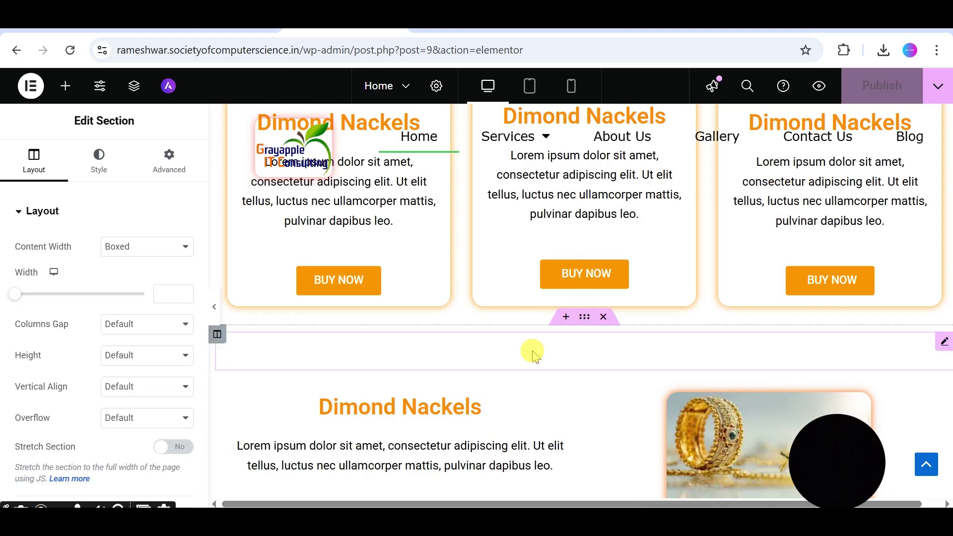
{"action": "scroll", "coordinate": [635, 336], "scroll_direction": "down", "scroll_amount": 6}
Step: Move the image column ahead of the text column in the duplicated section and publish the page
{"action": "mouse_move", "coordinate": [609, 332]}
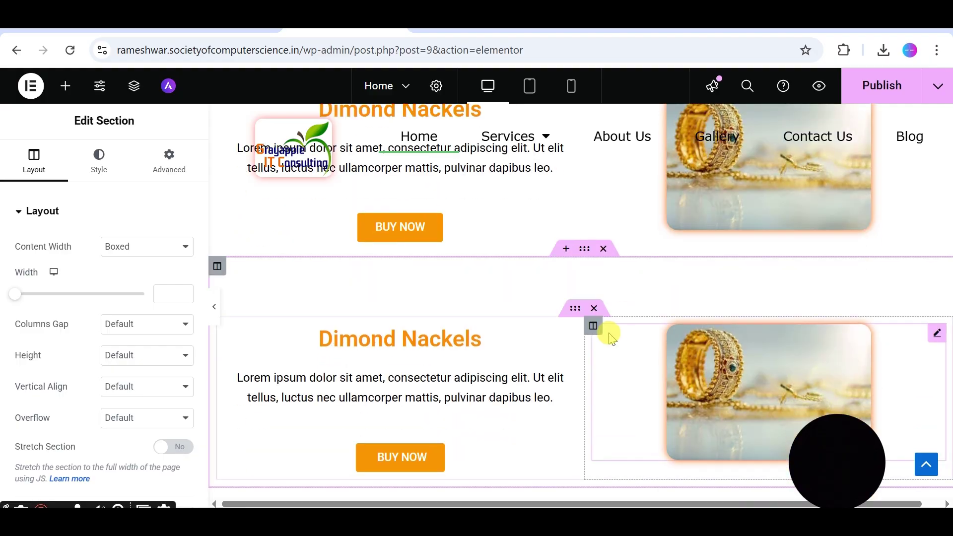
{"action": "left_click_drag", "start_coordinate": [598, 325], "coordinate": [332, 336]}
{"action": "left_click", "coordinate": [869, 88]}
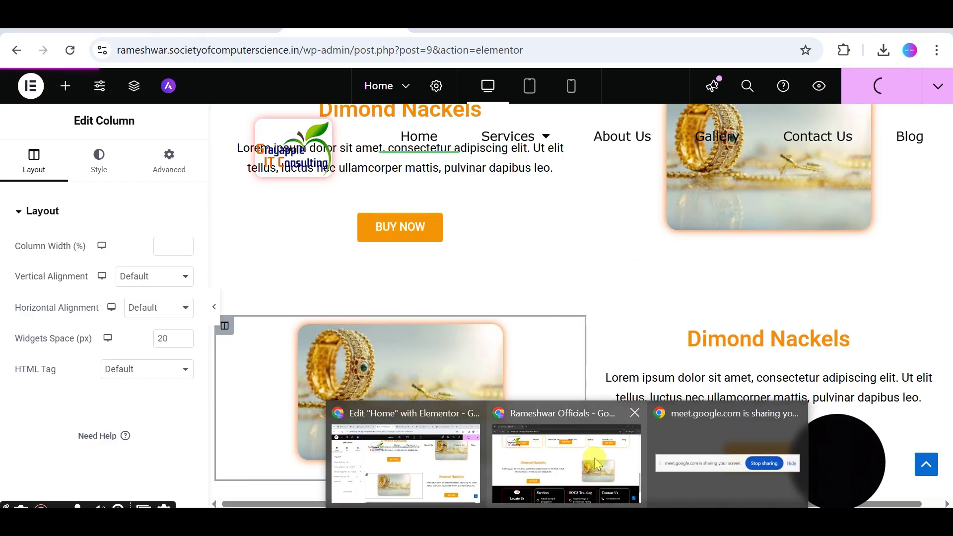
Step: Reload the live site in the incognito window and review the whole Home page, including the alternating text-and-image sections and the header
{"action": "left_click", "coordinate": [595, 458]}
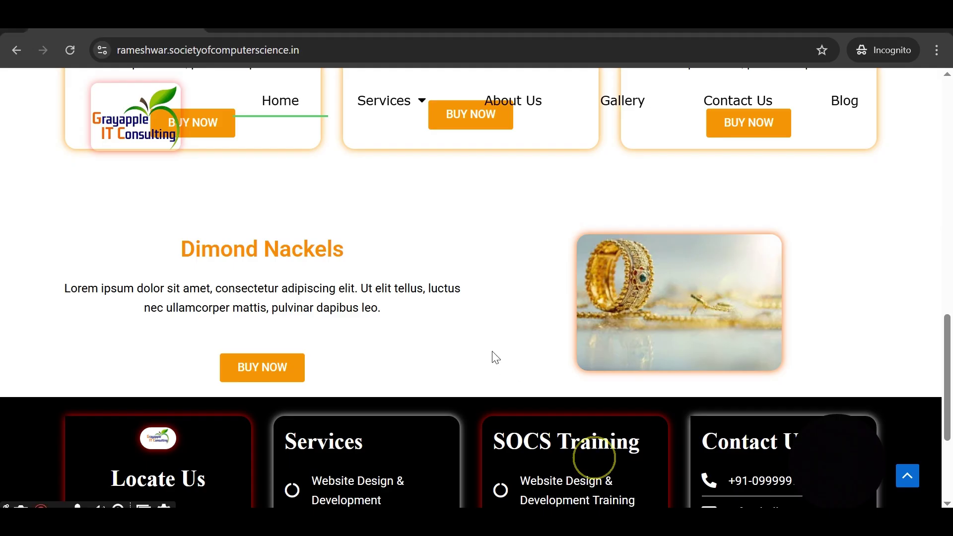
{"action": "left_click", "coordinate": [71, 50]}
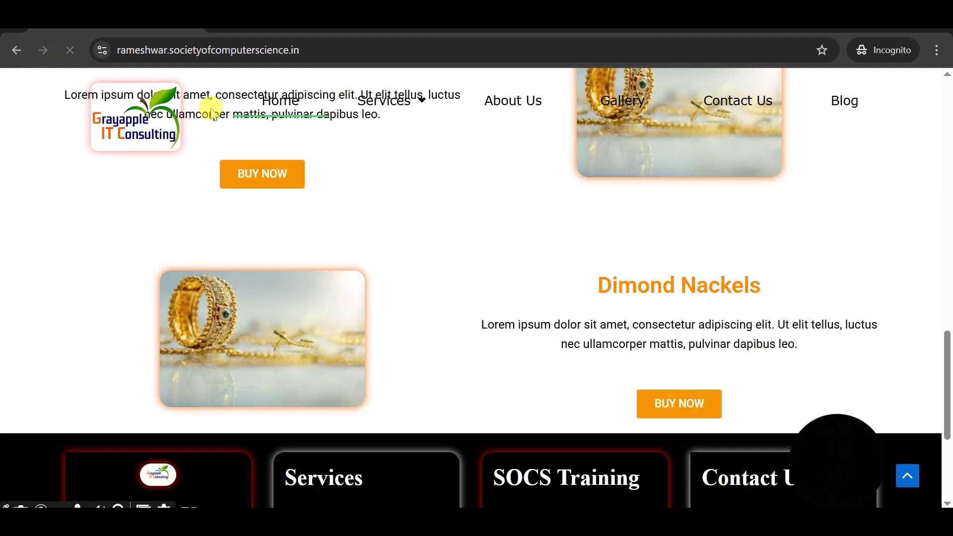
{"action": "scroll", "coordinate": [627, 282], "scroll_direction": "up", "scroll_amount": 10}
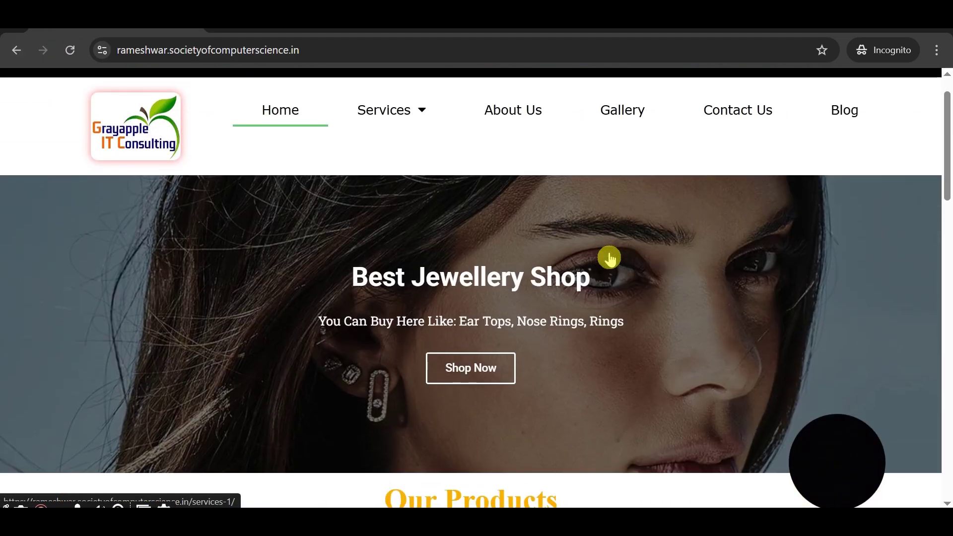
{"action": "scroll", "coordinate": [609, 258], "scroll_direction": "down", "scroll_amount": 10}
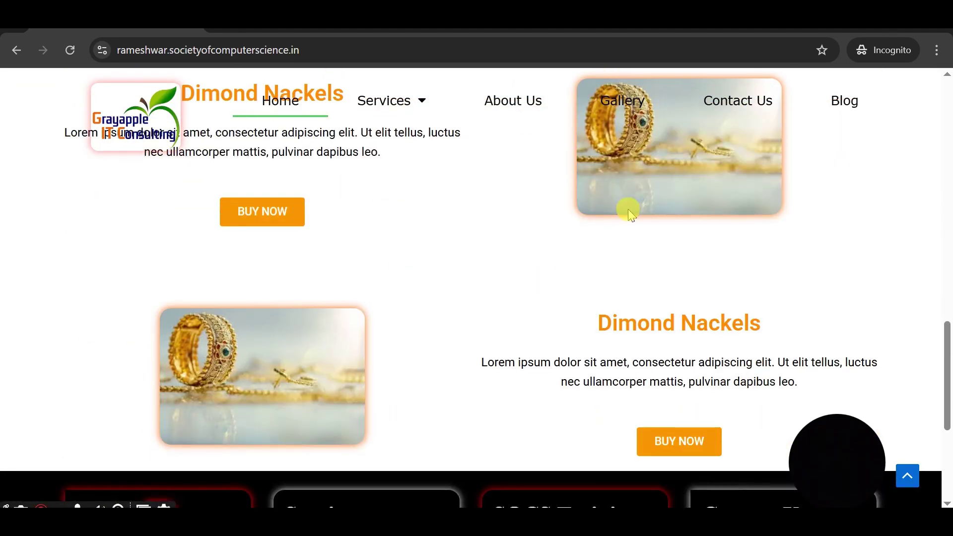
{"action": "scroll", "coordinate": [627, 208], "scroll_direction": "up", "scroll_amount": 5}
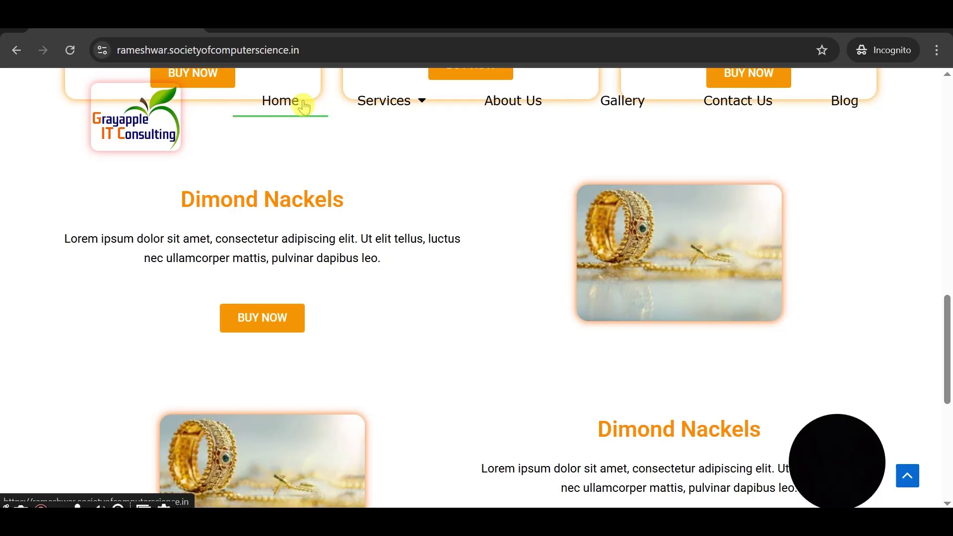
{"action": "scroll", "coordinate": [454, 268], "scroll_direction": "up", "scroll_amount": 3}
{"action": "scroll", "coordinate": [454, 268], "scroll_direction": "up", "scroll_amount": 12}
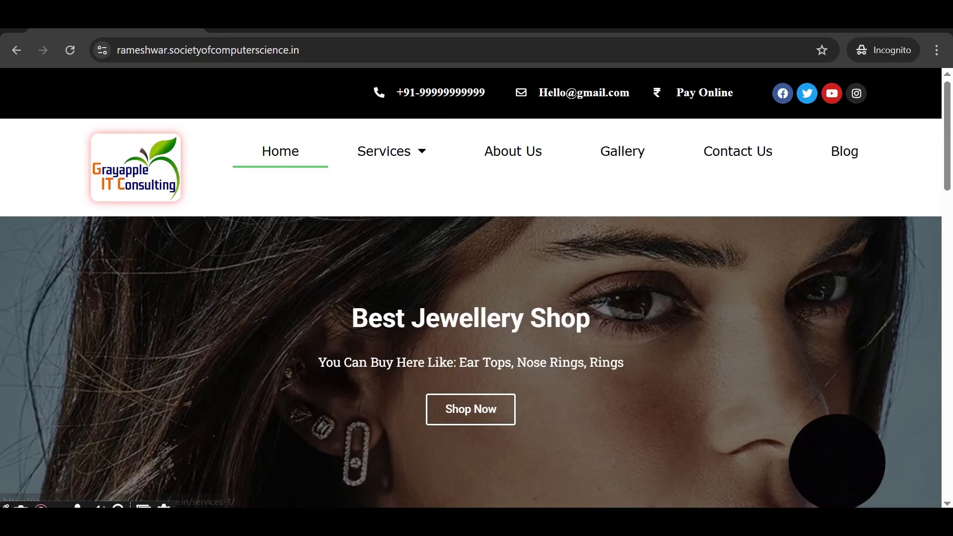
Step: Return to the editor, open the Header for editing, give its logo-and-menu section a classic white background, and publish it
{"action": "mouse_move", "coordinate": [567, 519]}
{"action": "left_click", "coordinate": [453, 484]}
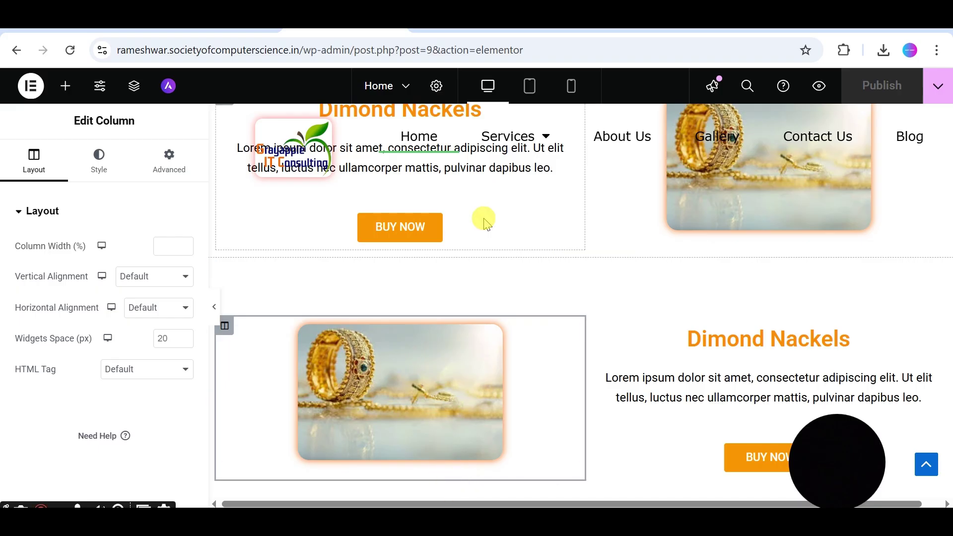
{"action": "scroll", "coordinate": [602, 270], "scroll_direction": "up", "scroll_amount": 10}
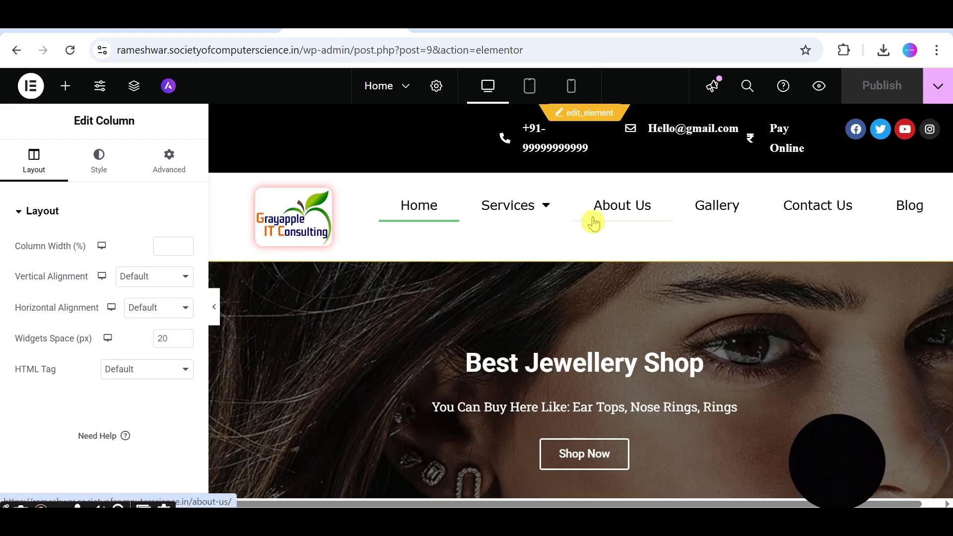
{"action": "left_click", "coordinate": [589, 121]}
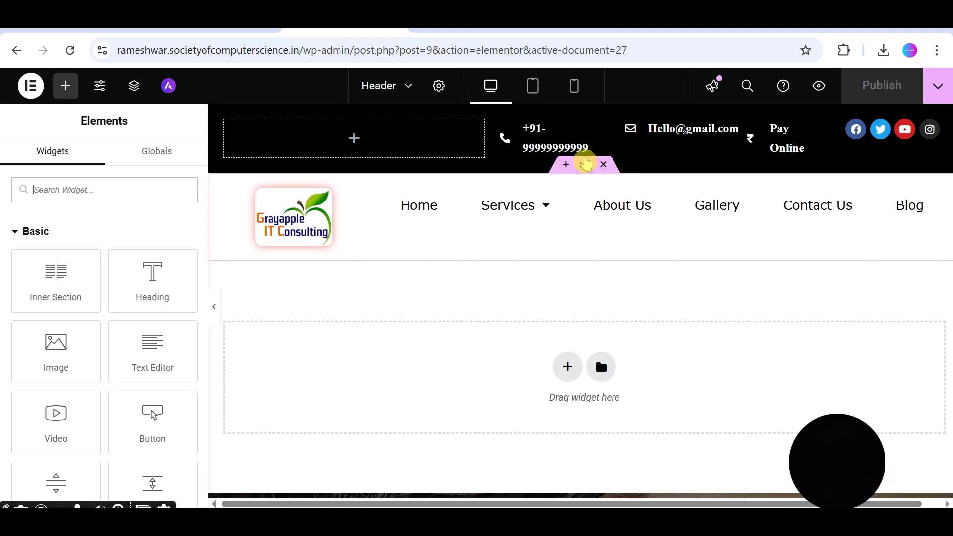
{"action": "left_click", "coordinate": [585, 163]}
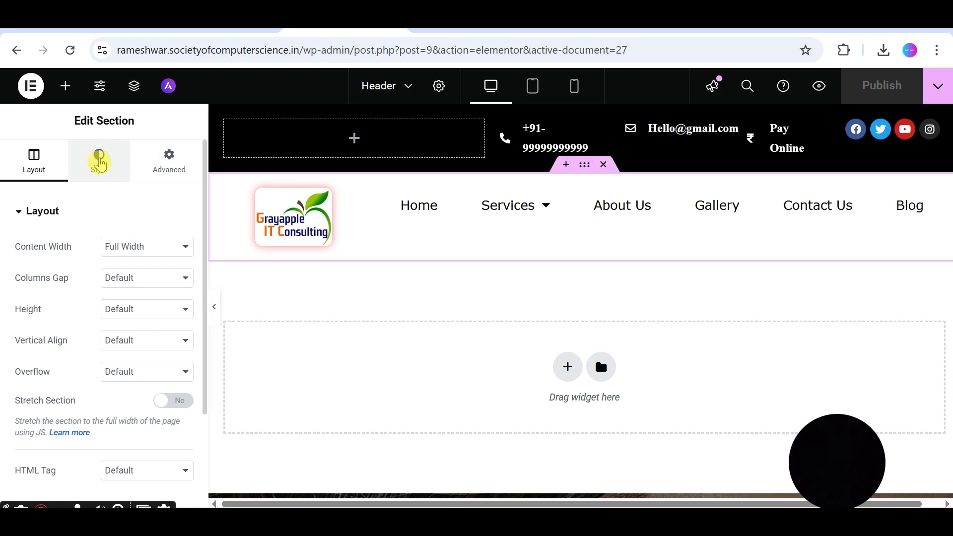
{"action": "left_click", "coordinate": [124, 278]}
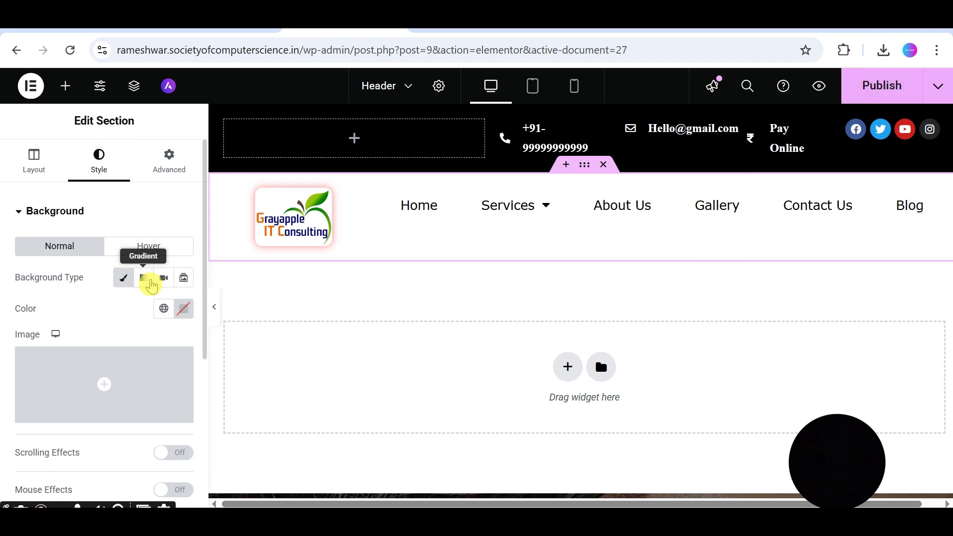
{"action": "left_click", "coordinate": [182, 309]}
{"action": "left_click_drag", "start_coordinate": [170, 164], "coordinate": [9, 104]}
{"action": "left_click", "coordinate": [4, 293]}
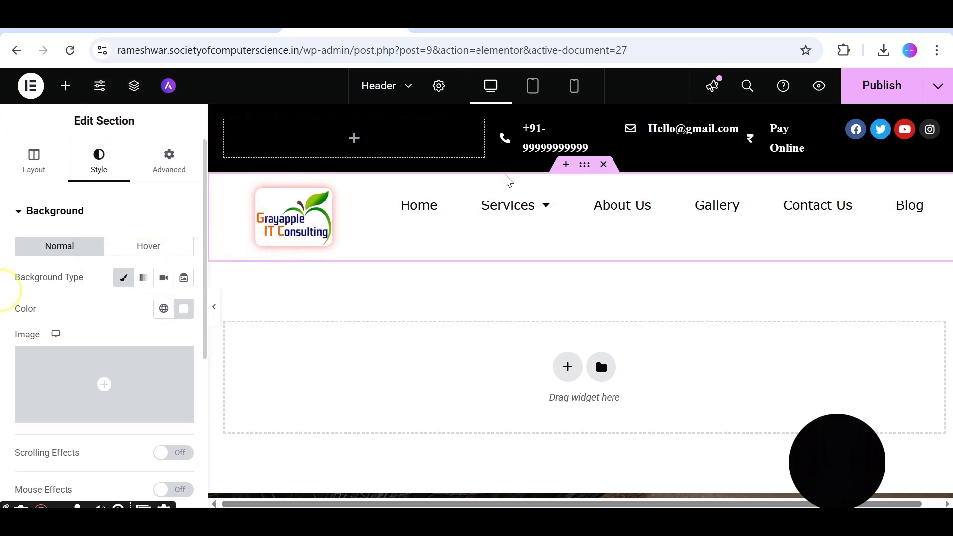
{"action": "left_click", "coordinate": [875, 96]}
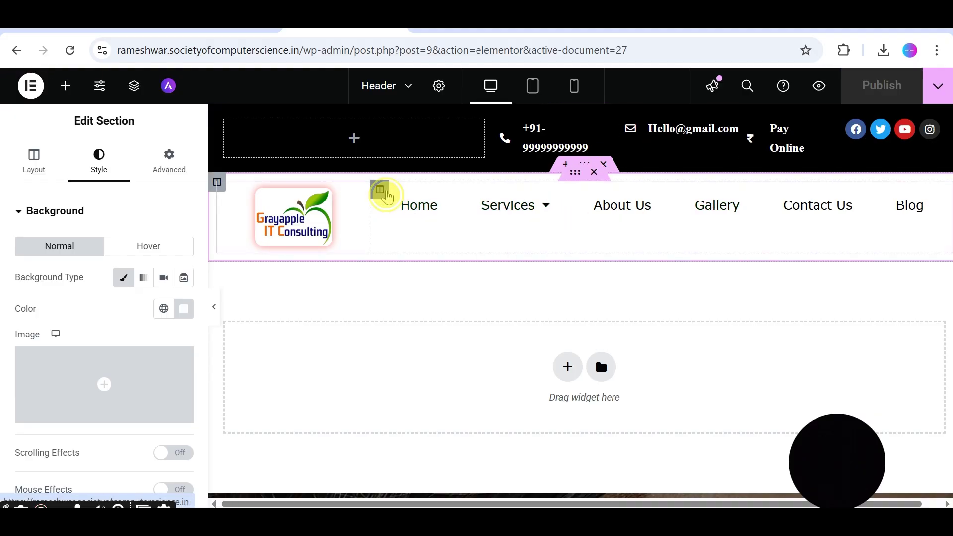
{"action": "left_click", "coordinate": [380, 190]}
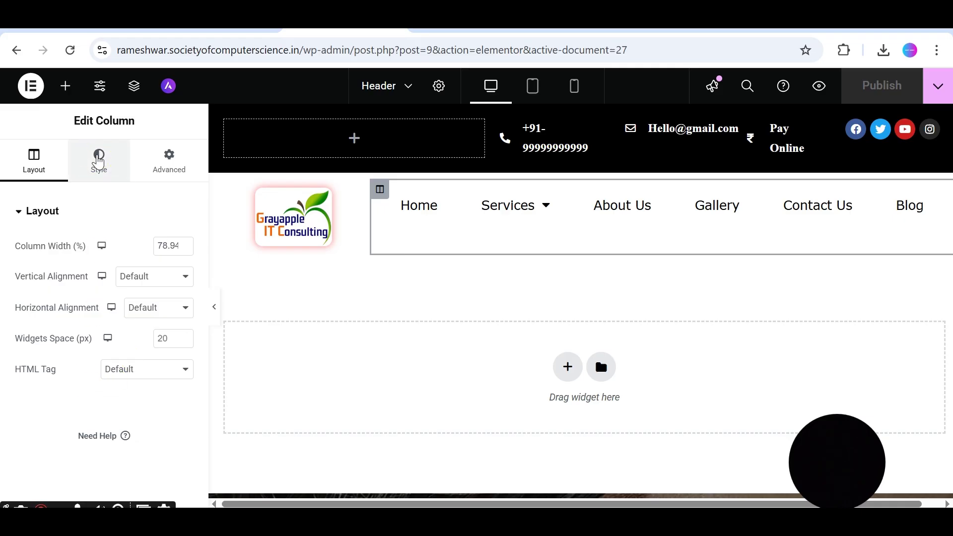
{"action": "left_click", "coordinate": [99, 161]}
{"action": "left_click", "coordinate": [169, 162]}
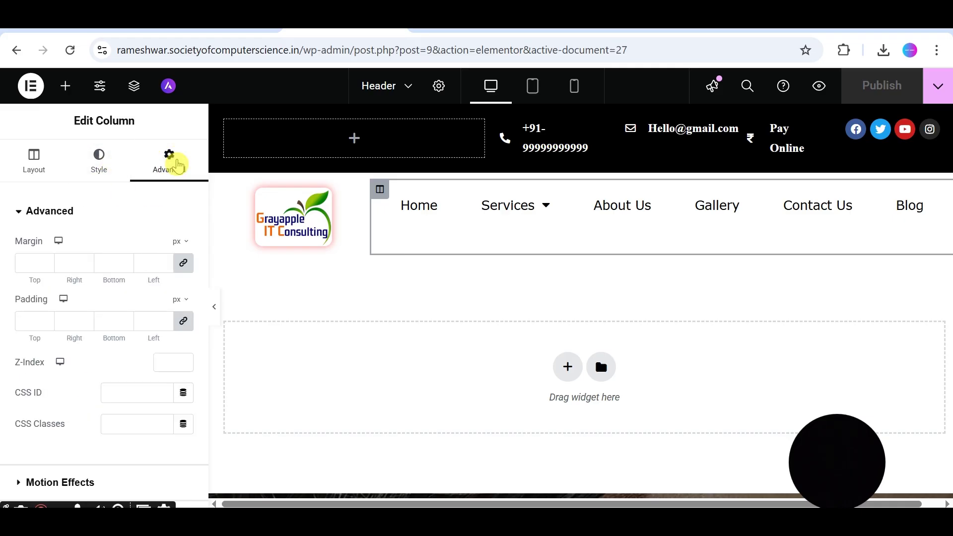
{"action": "scroll", "coordinate": [108, 347], "scroll_direction": "down", "scroll_amount": 4}
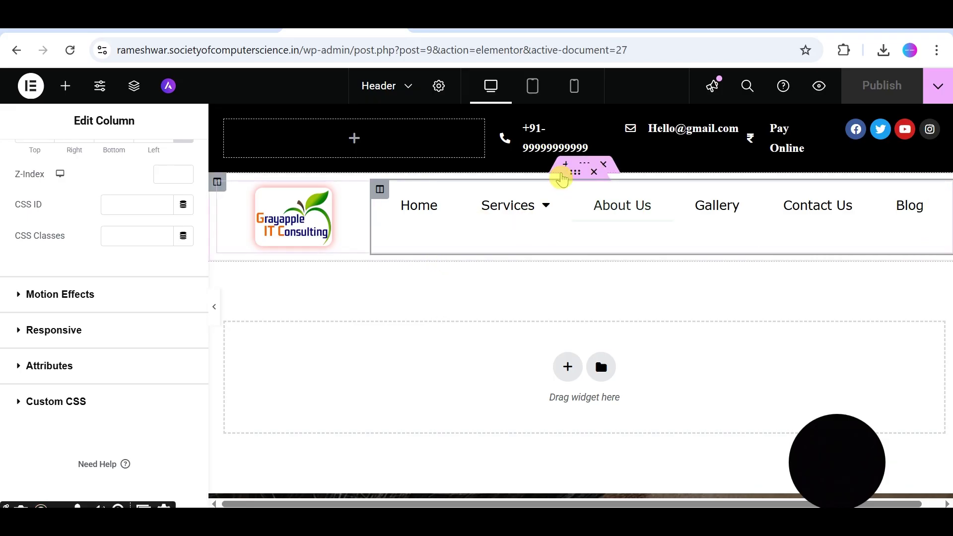
Step: Set the top and bottom margins of the header's logo-and-menu inner section to -18 px and publish the header
{"action": "left_click", "coordinate": [575, 173]}
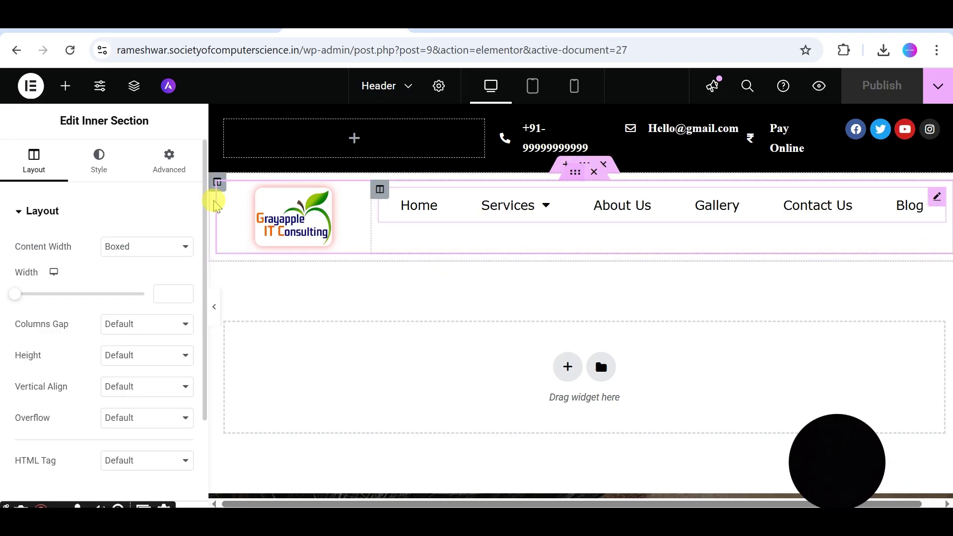
{"action": "left_click", "coordinate": [169, 162]}
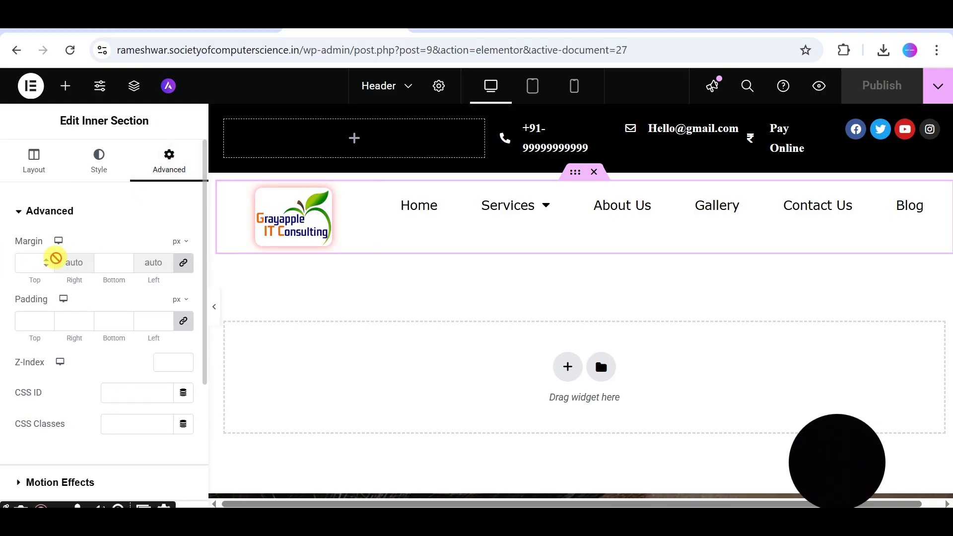
{"action": "left_click", "coordinate": [46, 261]}
{"action": "left_click", "coordinate": [47, 260]}
{"action": "left_click", "coordinate": [46, 259]}
{"action": "left_click", "coordinate": [47, 259]}
{"action": "left_click", "coordinate": [47, 259]}
{"action": "left_click", "coordinate": [47, 265]}
{"action": "left_click", "coordinate": [47, 265]}
{"action": "left_click", "coordinate": [47, 265]}
{"action": "left_click", "coordinate": [46, 265]}
{"action": "left_click", "coordinate": [46, 265]}
{"action": "left_click", "coordinate": [47, 265]}
{"action": "left_click", "coordinate": [46, 265]}
{"action": "left_click", "coordinate": [46, 265]}
{"action": "left_click", "coordinate": [47, 265]}
{"action": "left_click", "coordinate": [46, 265]}
{"action": "left_click", "coordinate": [47, 265]}
{"action": "left_click", "coordinate": [47, 265]}
{"action": "left_click", "coordinate": [47, 265]}
{"action": "left_click", "coordinate": [47, 265]}
{"action": "left_click", "coordinate": [47, 265]}
{"action": "left_click", "coordinate": [47, 265]}
{"action": "left_click", "coordinate": [47, 265]}
{"action": "left_click", "coordinate": [47, 265]}
{"action": "left_click", "coordinate": [47, 265]}
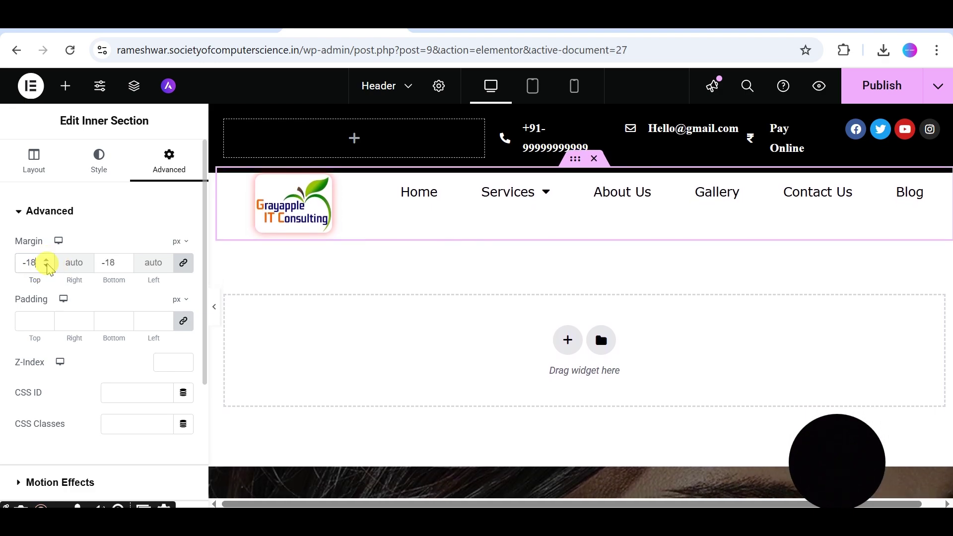
{"action": "left_click", "coordinate": [874, 90]}
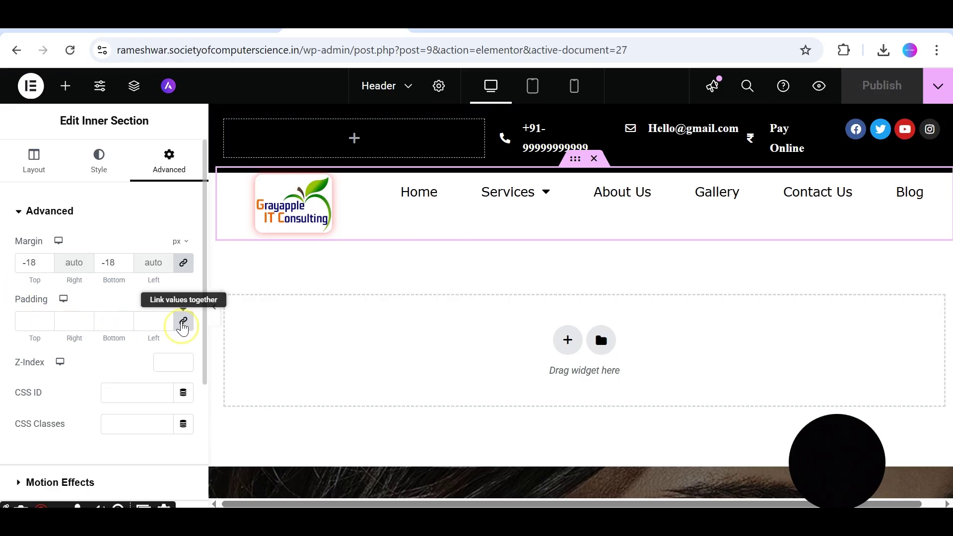
Step: Unlink the padding values of the header's logo-and-menu inner section and try a top padding of 10 px
{"action": "left_click", "coordinate": [183, 321]}
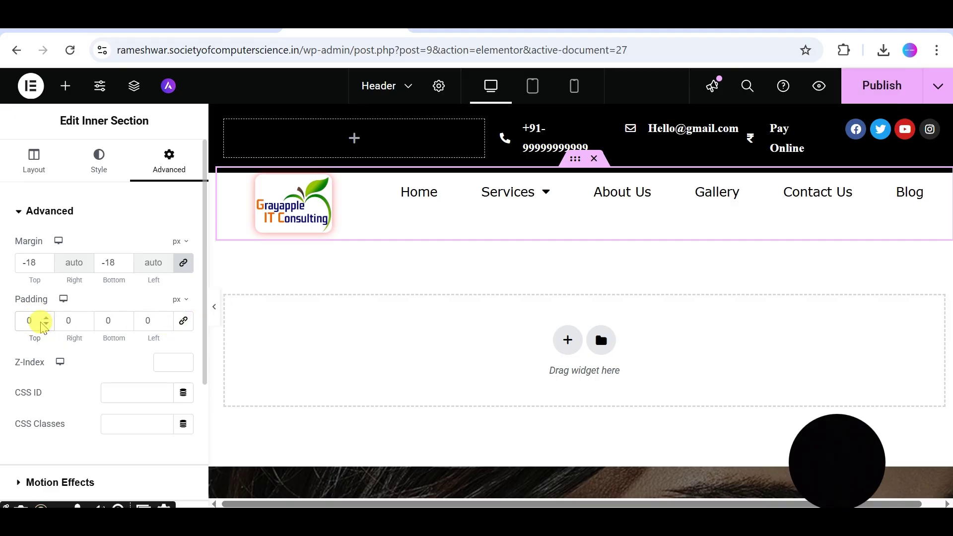
{"action": "type", "text": "10"}
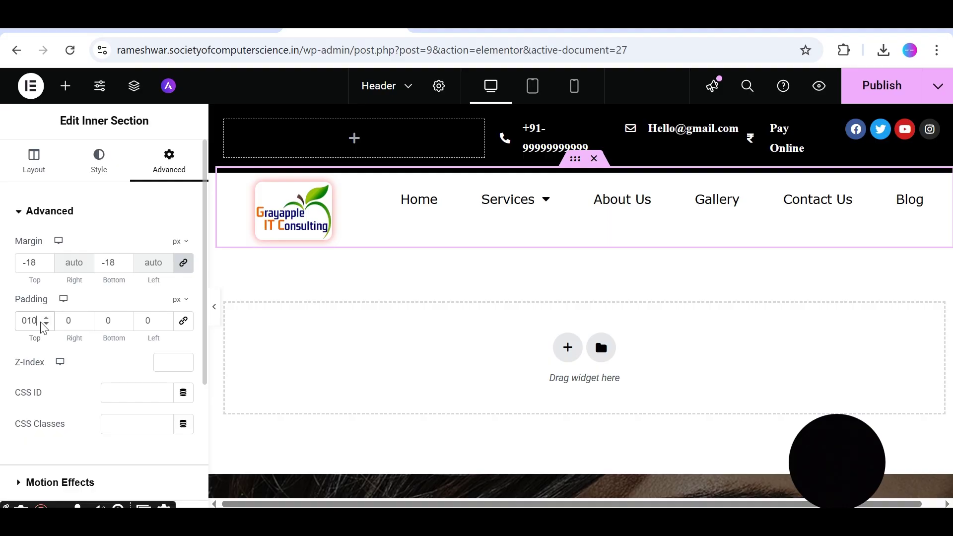
{"action": "key", "text": "BackSpace"}
{"action": "key", "text": "BackSpace"}
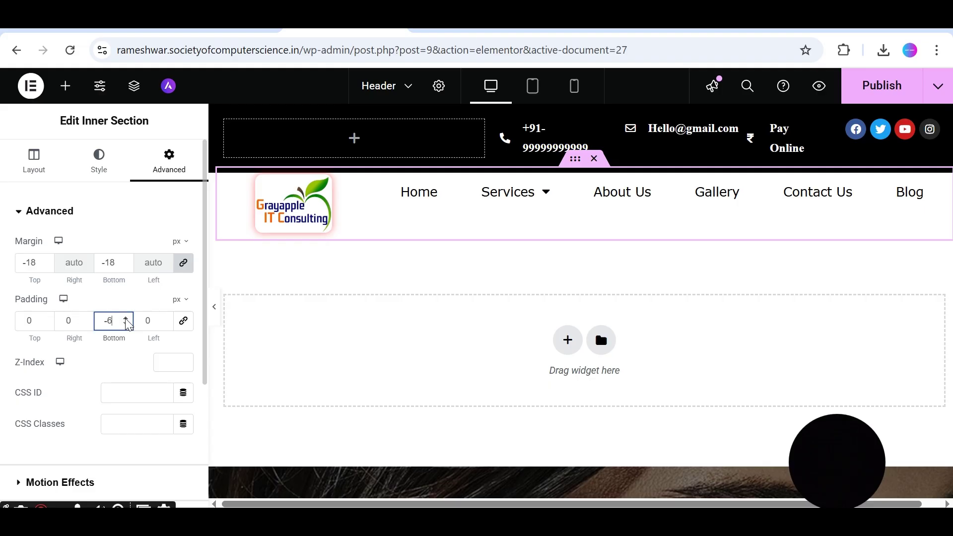
Step: Set the bottom padding of the header's logo-and-menu inner section to -5 px and publish the header
{"action": "left_click", "coordinate": [125, 319]}
{"action": "left_click", "coordinate": [125, 318]}
{"action": "left_click", "coordinate": [125, 318]}
{"action": "left_click", "coordinate": [125, 318]}
{"action": "left_click", "coordinate": [125, 318]}
{"action": "left_click", "coordinate": [126, 319]}
{"action": "left_click", "coordinate": [126, 318]}
{"action": "left_click", "coordinate": [125, 323]}
{"action": "left_click", "coordinate": [126, 323]}
{"action": "left_click", "coordinate": [126, 323]}
{"action": "left_click", "coordinate": [125, 323]}
{"action": "left_click", "coordinate": [125, 323]}
{"action": "left_click", "coordinate": [126, 323]}
{"action": "left_click", "coordinate": [126, 323]}
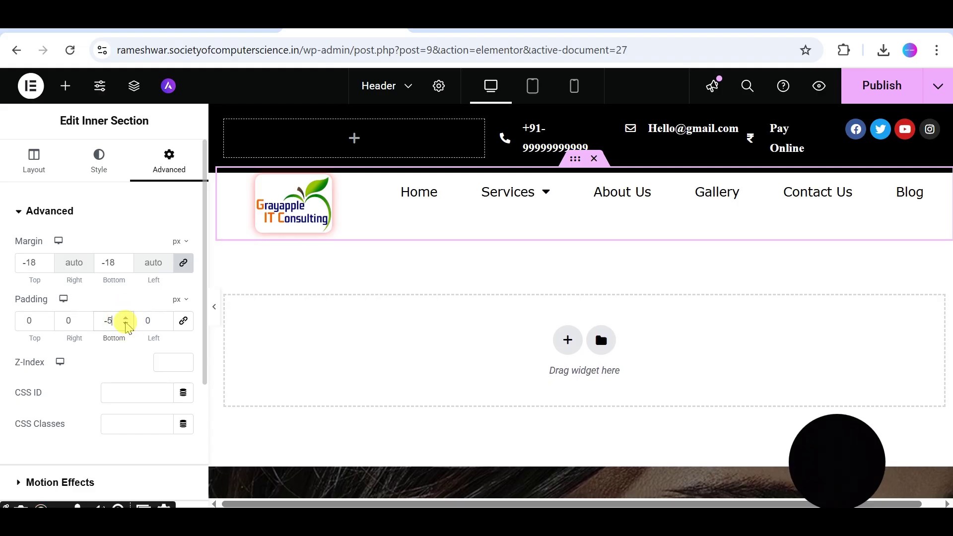
{"action": "left_click", "coordinate": [891, 100]}
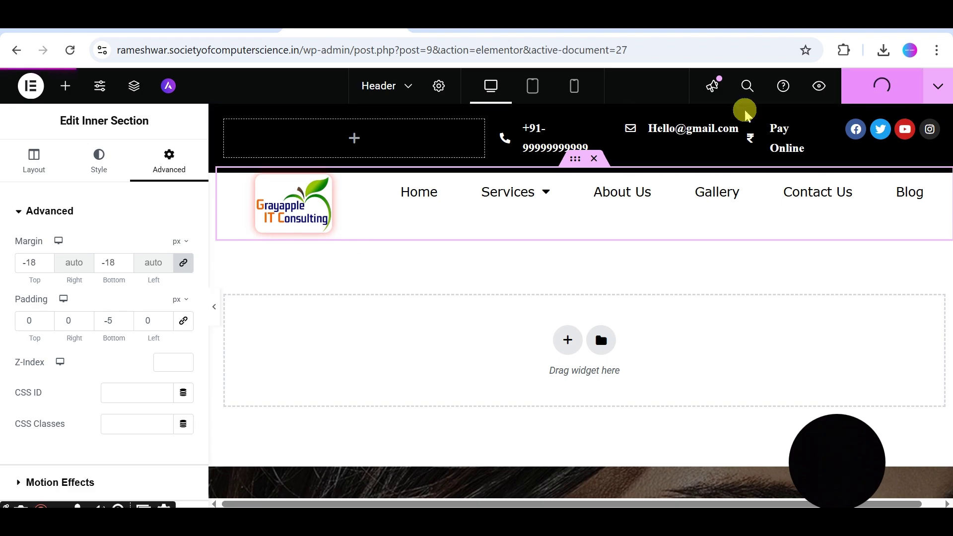
Step: Reload the live site in the incognito window and check the header spacing and page sections down to the footer
{"action": "mouse_move", "coordinate": [566, 506]}
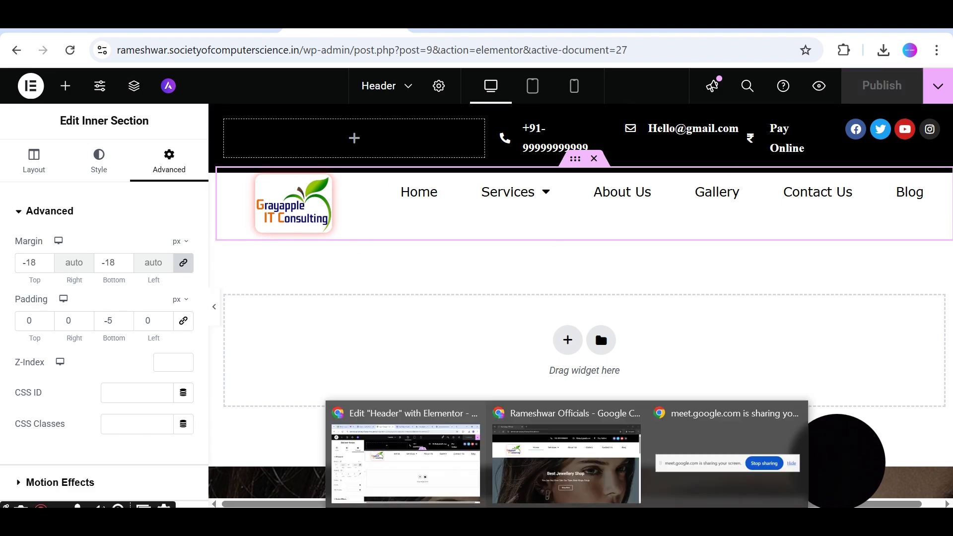
{"action": "left_click", "coordinate": [564, 466]}
{"action": "left_click", "coordinate": [326, 44]}
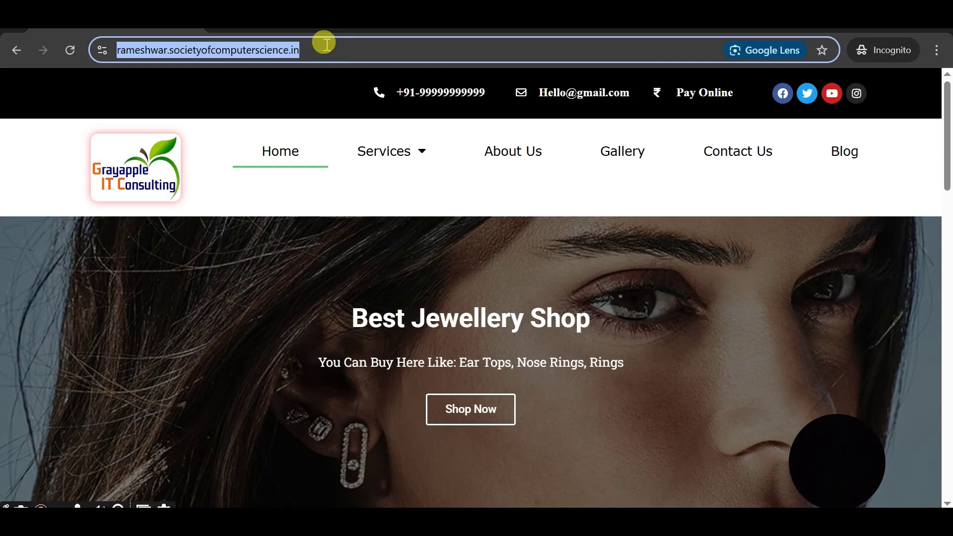
{"action": "key", "text": "Return"}
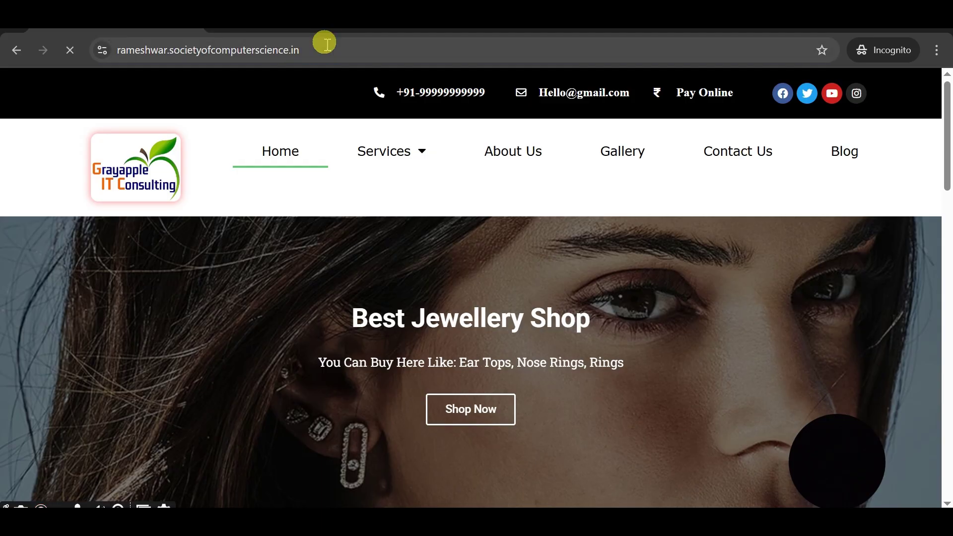
{"action": "scroll", "coordinate": [422, 297], "scroll_direction": "down", "scroll_amount": 20}
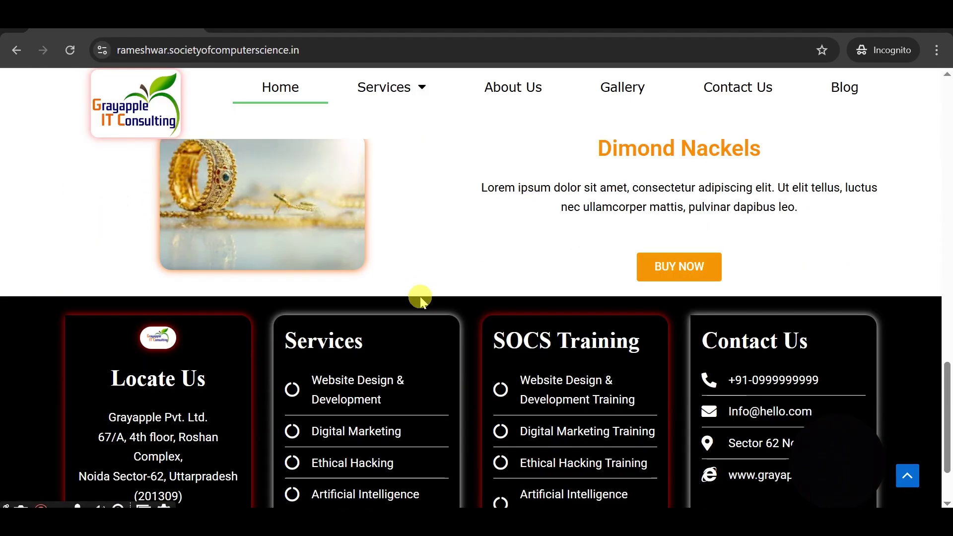
{"action": "scroll", "coordinate": [420, 300], "scroll_direction": "up", "scroll_amount": 20}
{"action": "scroll", "coordinate": [421, 303], "scroll_direction": "down", "scroll_amount": 10}
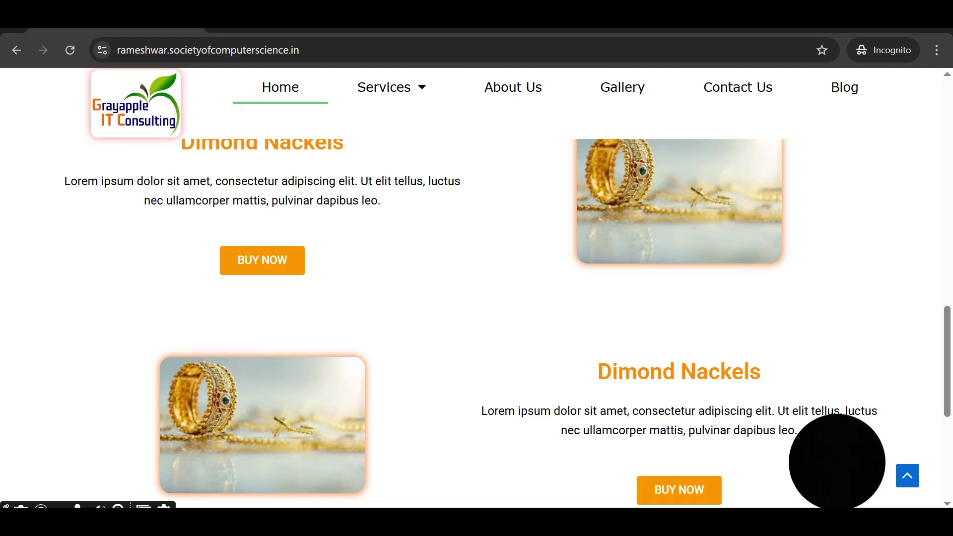
Step: Return briefly to the editor, then review the live Home page again in the incognito window, from the footer up to the header
{"action": "mouse_move", "coordinate": [565, 521]}
{"action": "left_click", "coordinate": [392, 458]}
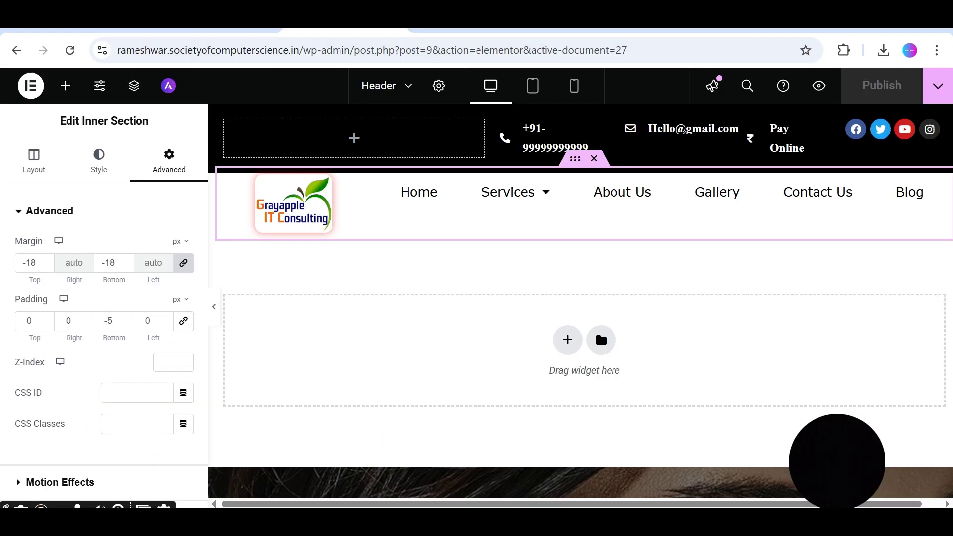
{"action": "key", "text": "alt+Tab"}
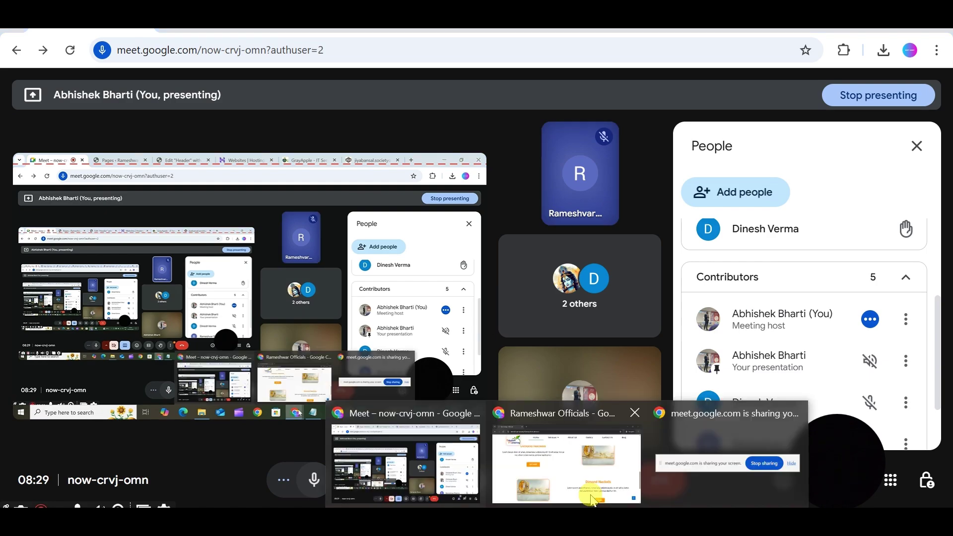
{"action": "left_click", "coordinate": [591, 498]}
{"action": "scroll", "coordinate": [439, 320], "scroll_direction": "down", "scroll_amount": 6}
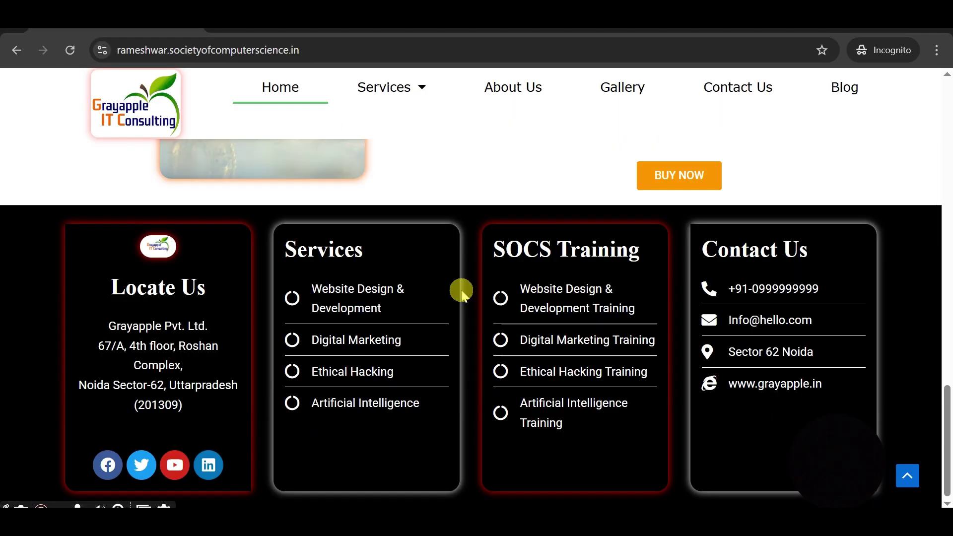
{"action": "scroll", "coordinate": [449, 347], "scroll_direction": "up", "scroll_amount": 11}
{"action": "scroll", "coordinate": [457, 323], "scroll_direction": "up", "scroll_amount": 10}
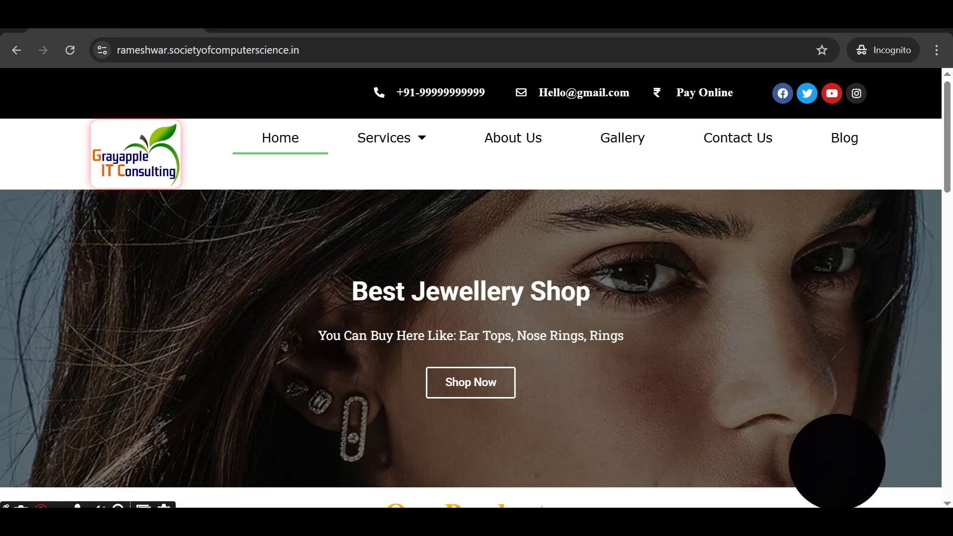
{"action": "scroll", "coordinate": [424, 305], "scroll_direction": "down", "scroll_amount": 10}
{"action": "scroll", "coordinate": [427, 303], "scroll_direction": "down", "scroll_amount": 5}
{"action": "scroll", "coordinate": [426, 312], "scroll_direction": "up", "scroll_amount": 15}
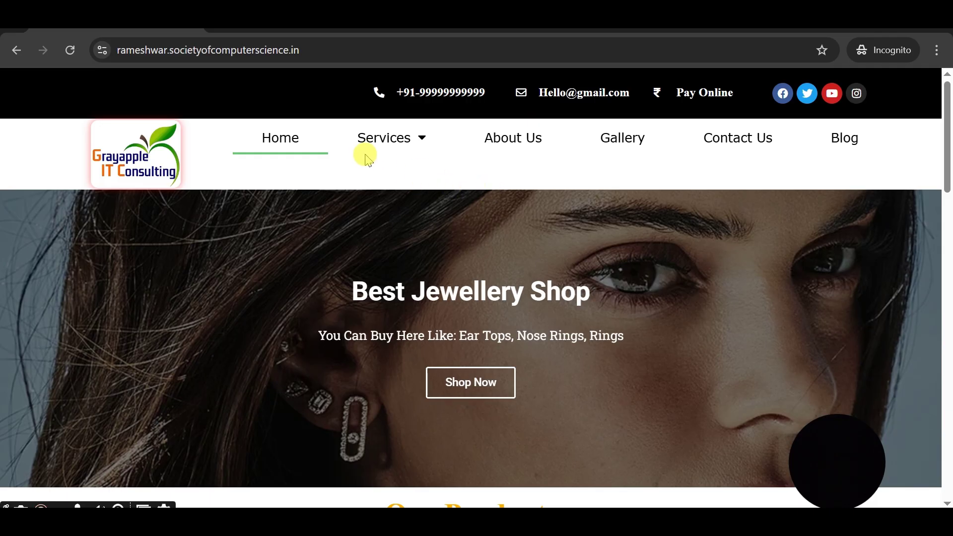
{"action": "mouse_move", "coordinate": [483, 482]}
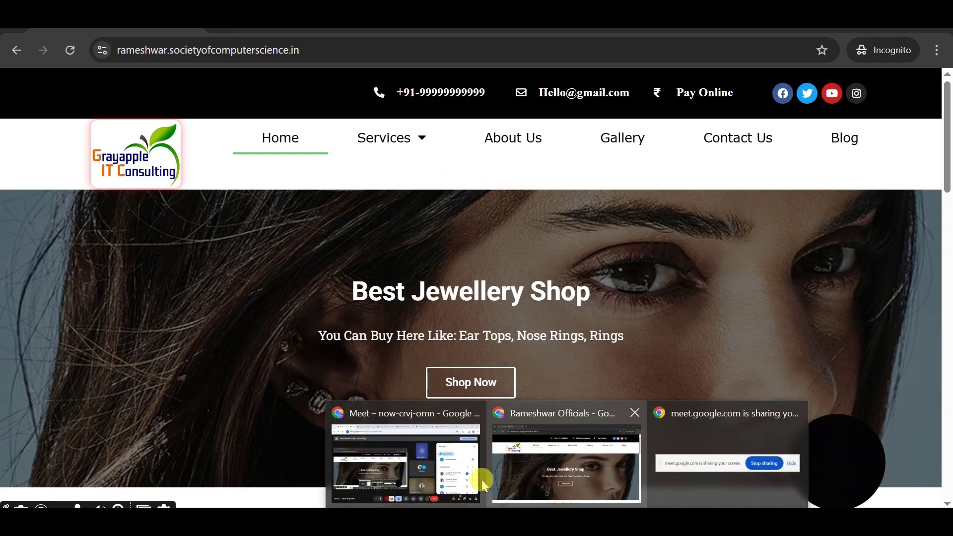